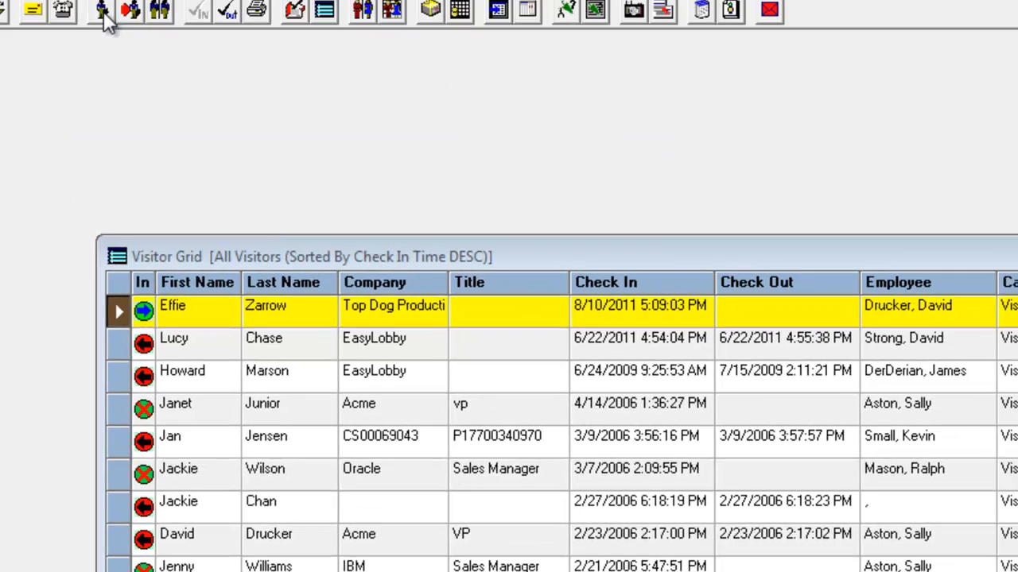
Review the lookup filters and sort options available for the visitor list.
{"action": "left_click", "coordinate": [104, 35]}
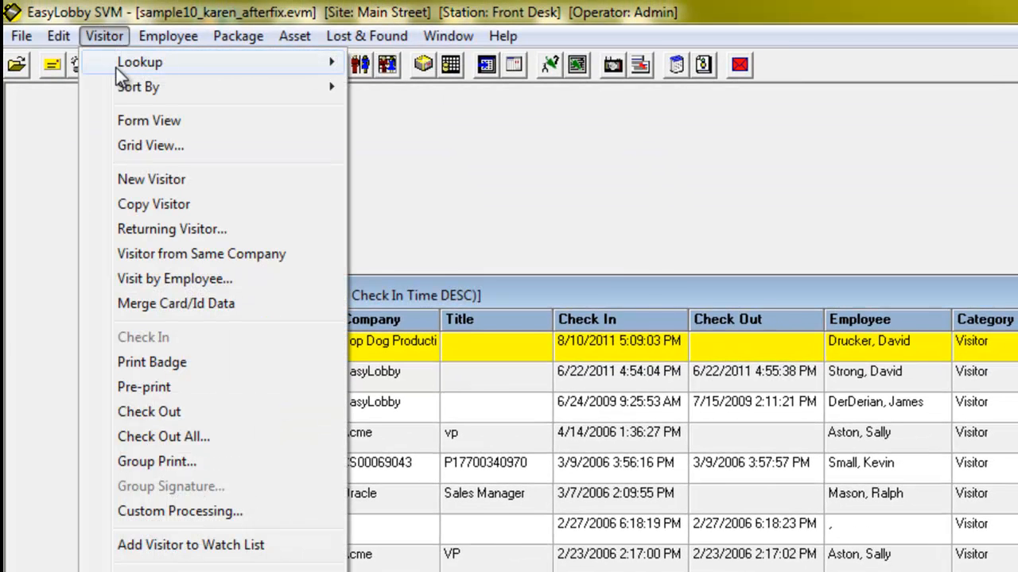
{"action": "mouse_move", "coordinate": [116, 65]}
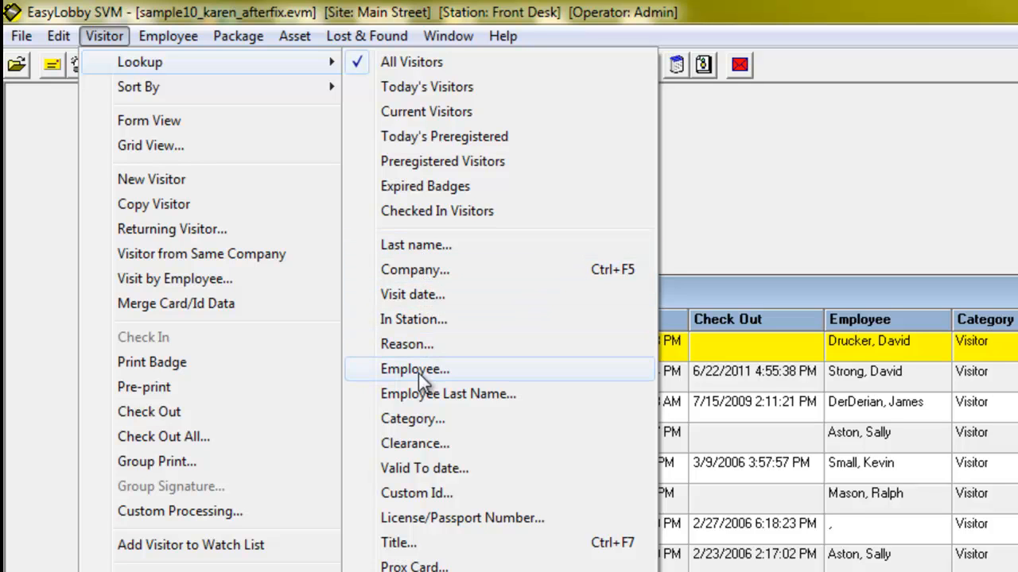
{"action": "mouse_move", "coordinate": [192, 87]}
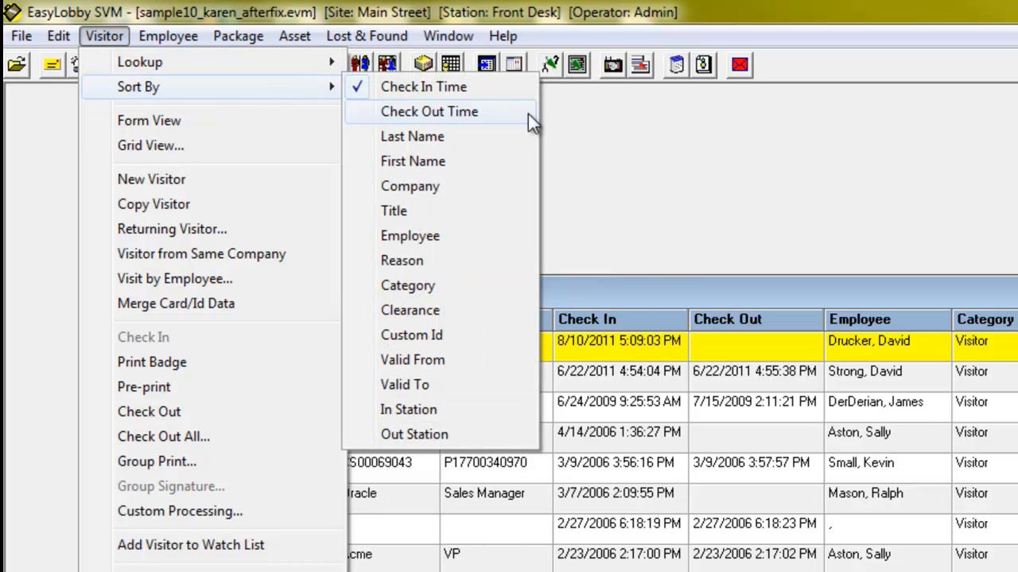
{"action": "left_click", "coordinate": [573, 144]}
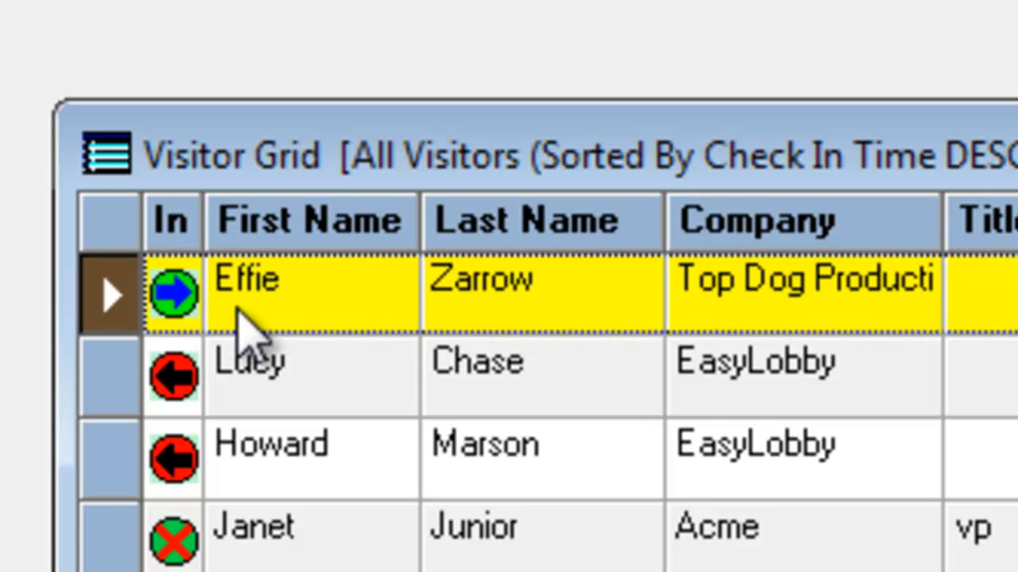
{"action": "left_click", "coordinate": [237, 305]}
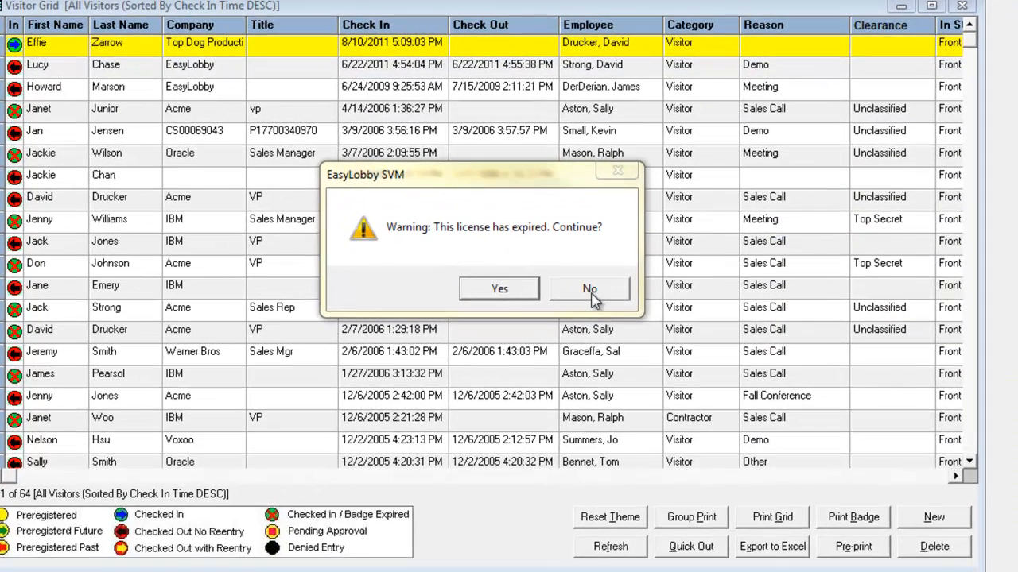
Accept the scanned driver's license despite its expiry and inspect the enlarged license image in the visitor record.
{"action": "left_click", "coordinate": [500, 292]}
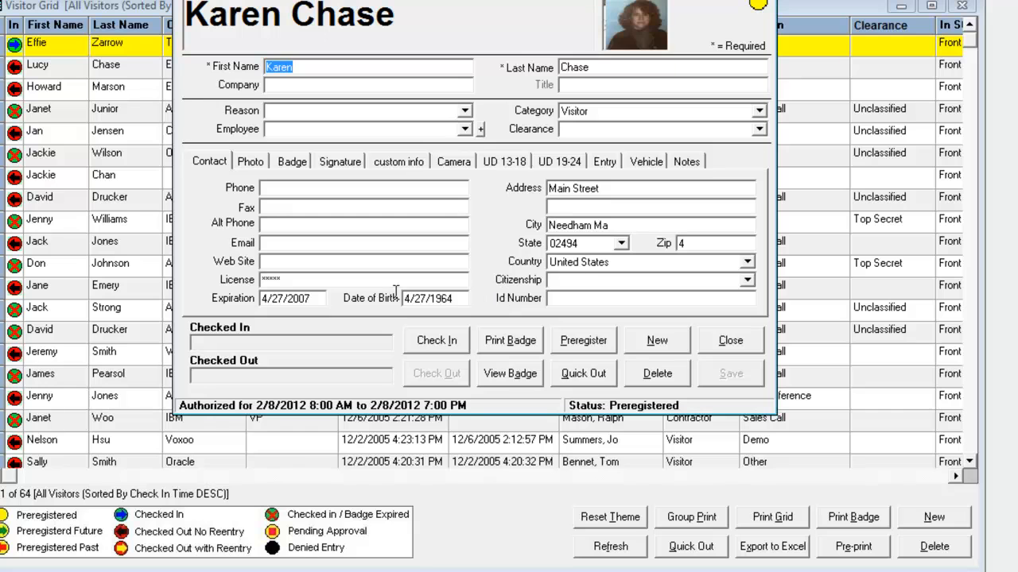
{"action": "left_click", "coordinate": [716, 244]}
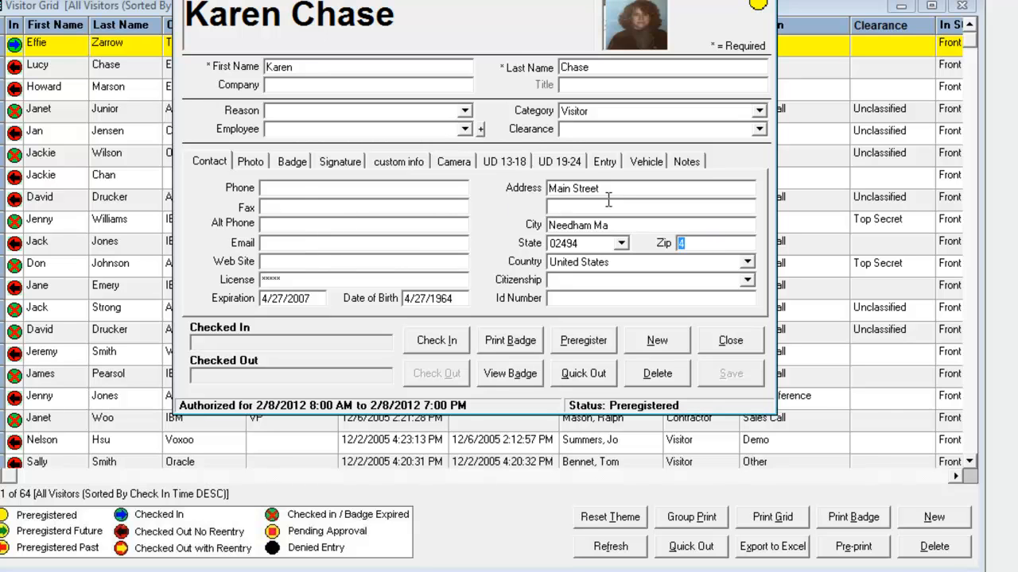
{"action": "left_click", "coordinate": [256, 165]}
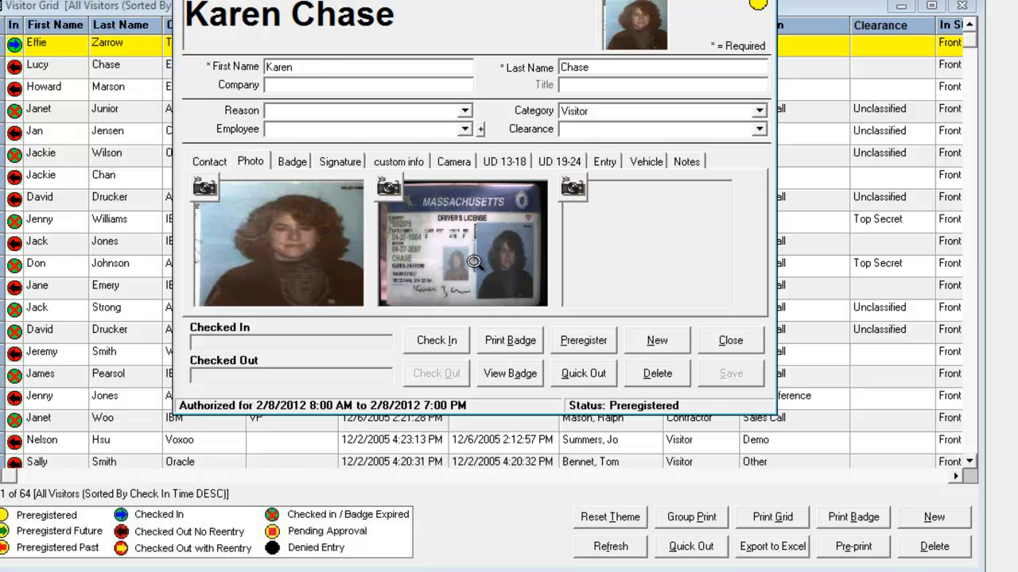
{"action": "left_click", "coordinate": [462, 266]}
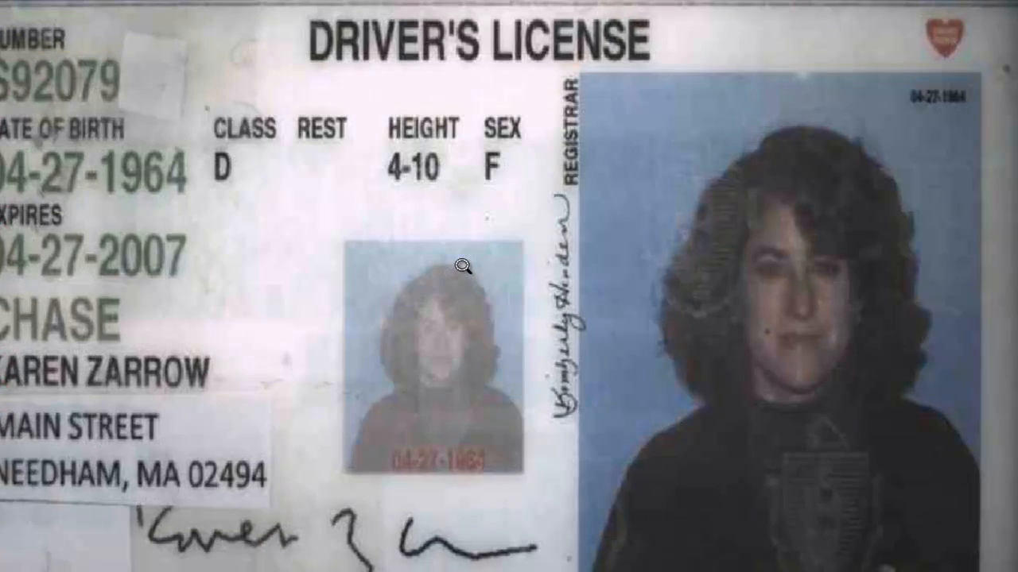
{"action": "left_click", "coordinate": [461, 264]}
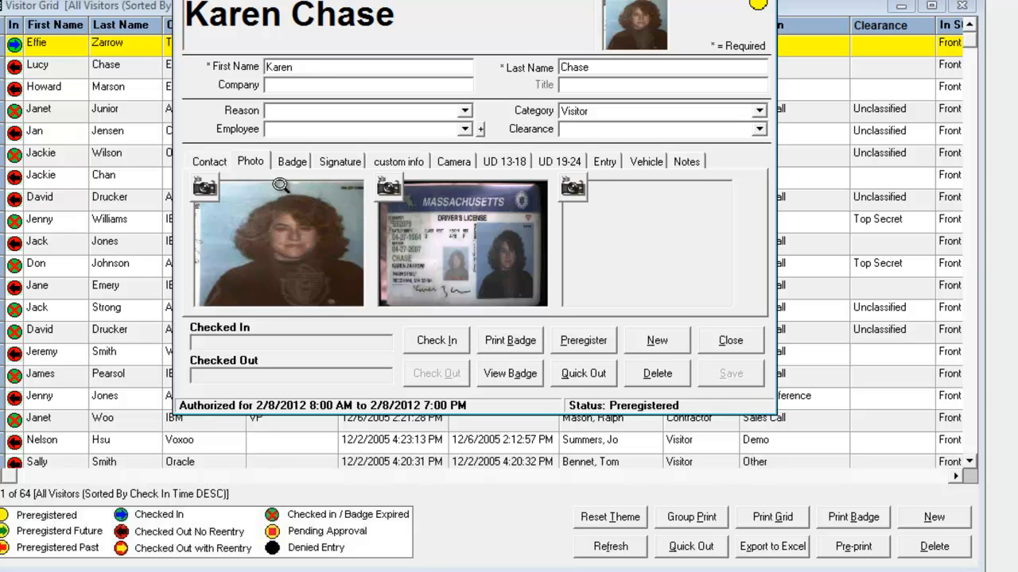
{"action": "left_click", "coordinate": [213, 168]}
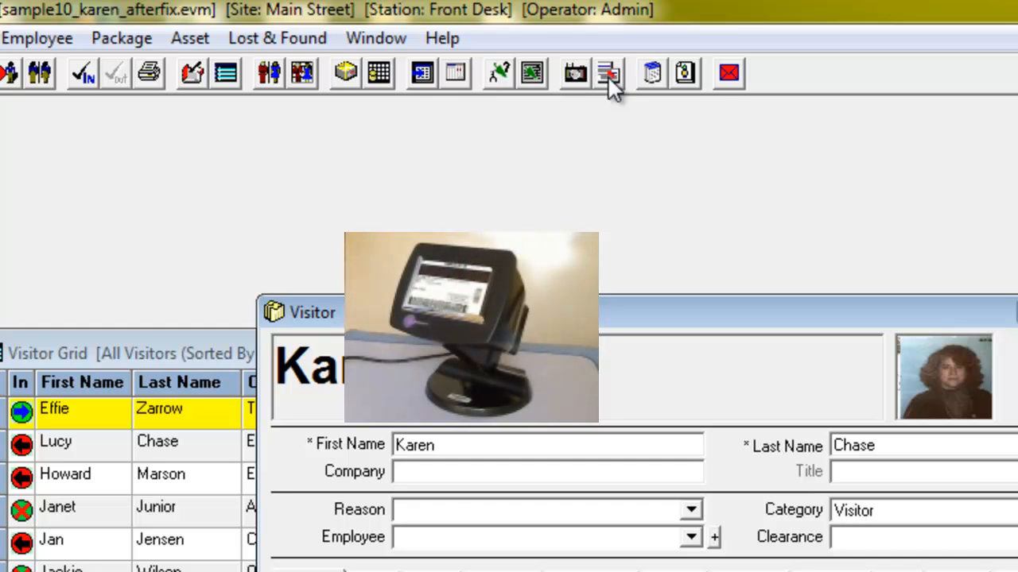
Scan the visitor's business card into the record and set the visit reason to Demo.
{"action": "left_click", "coordinate": [608, 75]}
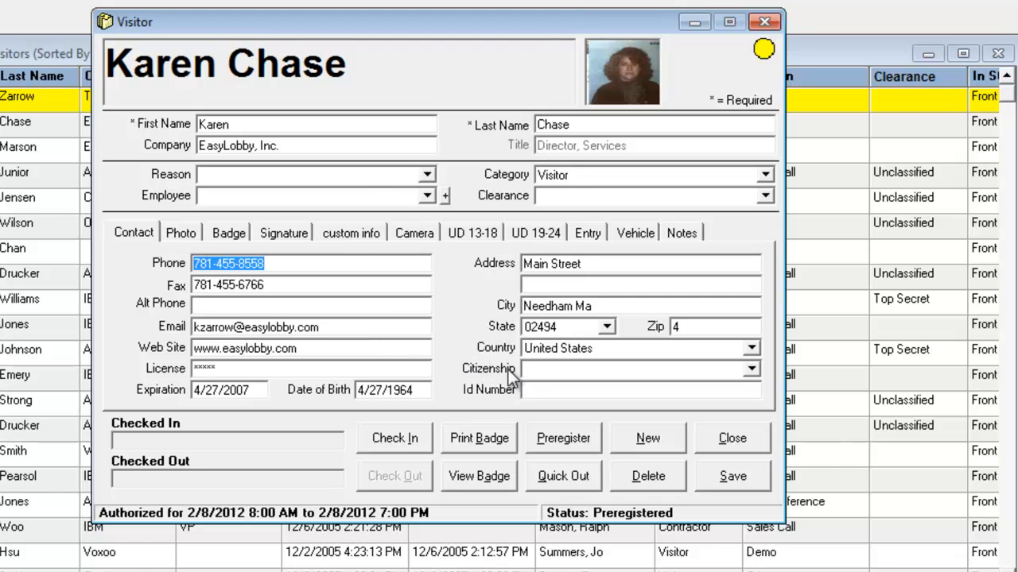
{"action": "left_click", "coordinate": [430, 173]}
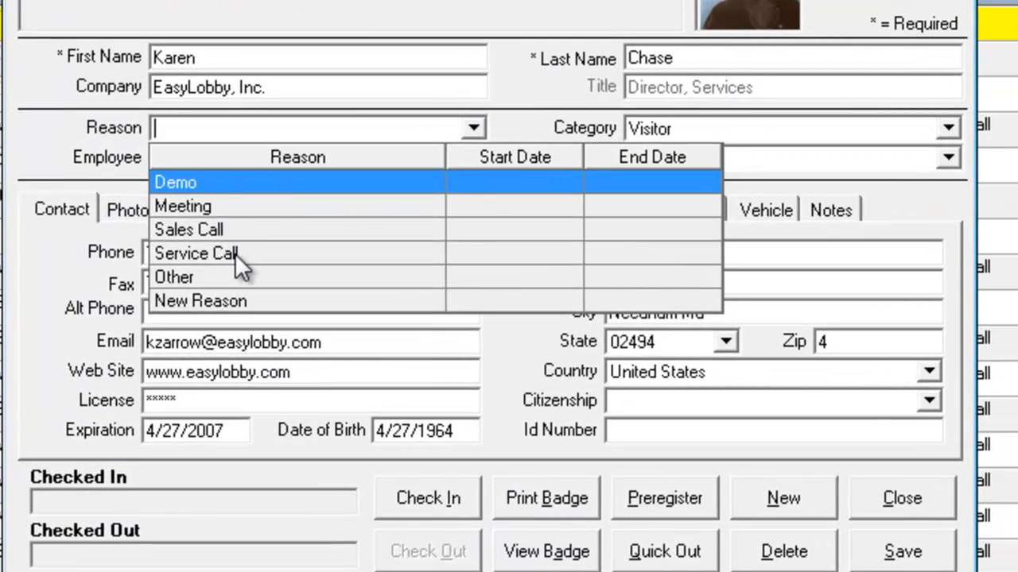
{"action": "left_click", "coordinate": [219, 186]}
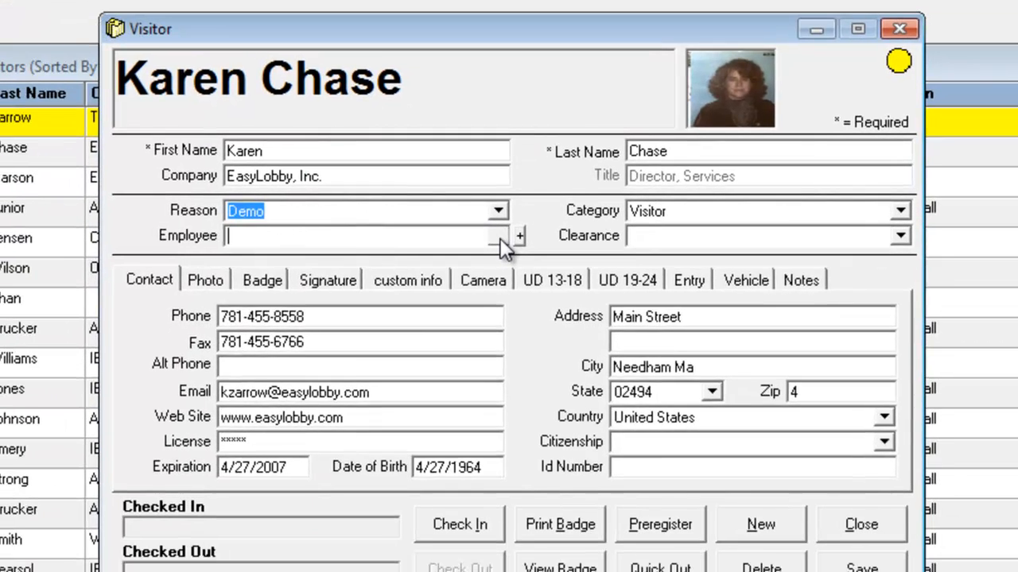
Assign the host employee to the visit by looking up employee names that begin with "st".
{"action": "left_click", "coordinate": [481, 571]}
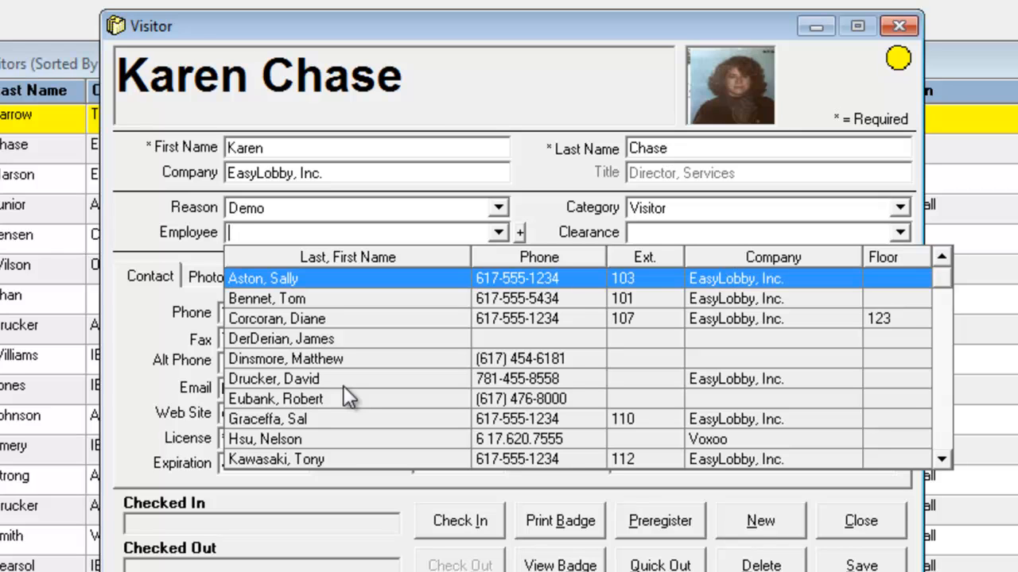
{"action": "type", "text": "s"}
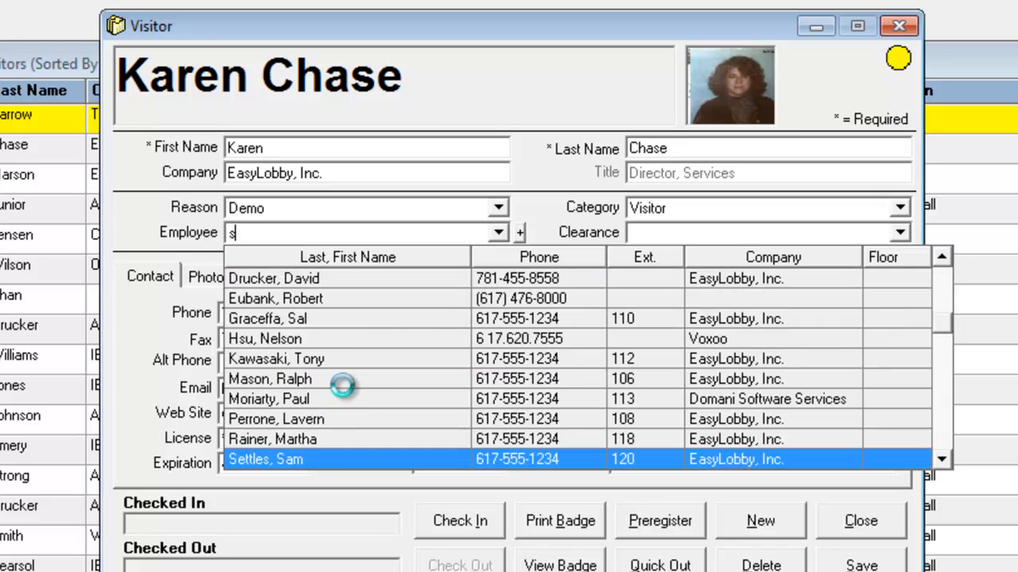
{"action": "type", "text": "t"}
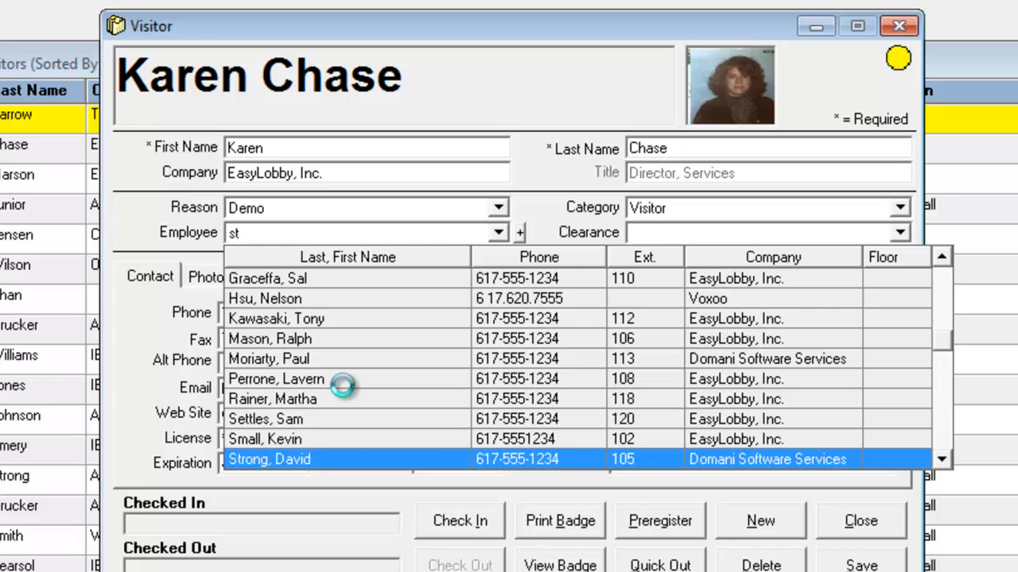
{"action": "left_click", "coordinate": [357, 458]}
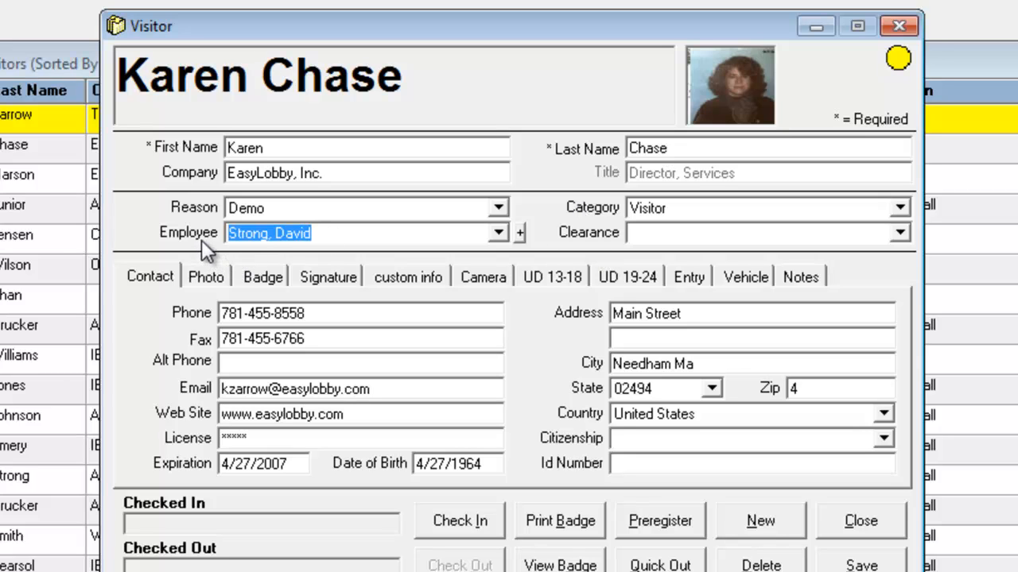
Review the visitor category choices and go to the Clearance field.
{"action": "left_click", "coordinate": [860, 210]}
{"action": "left_click", "coordinate": [861, 210]}
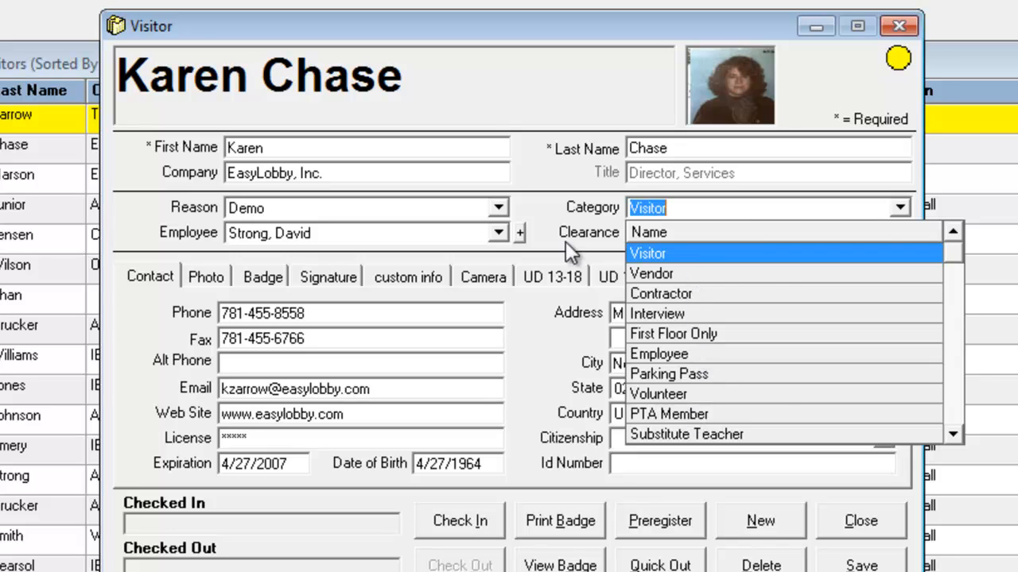
{"action": "left_click", "coordinate": [546, 228]}
{"action": "left_click", "coordinate": [652, 232]}
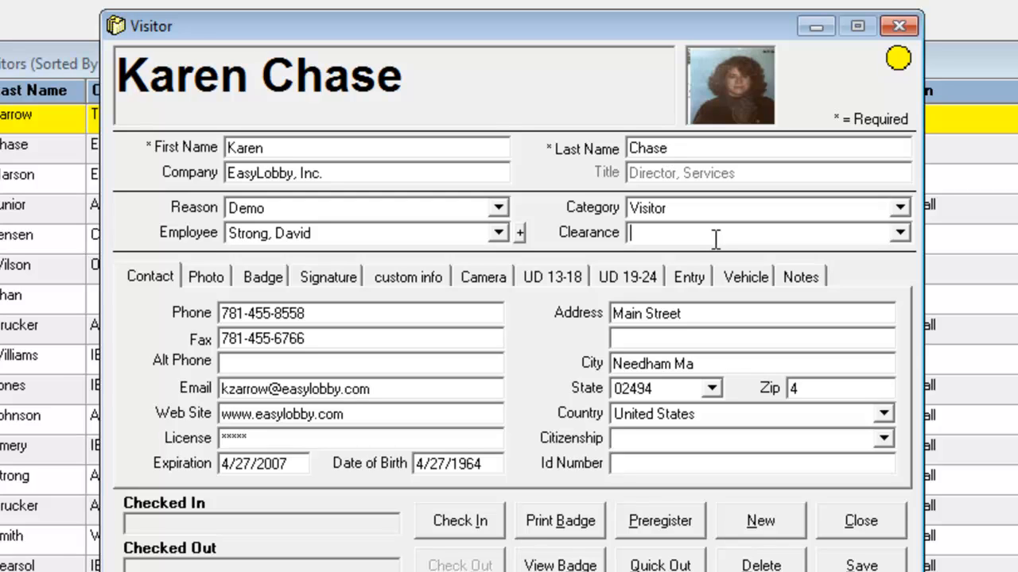
Examine the actions offered for the visitor's photo and the signature types available in the record.
{"action": "left_click", "coordinate": [208, 279]}
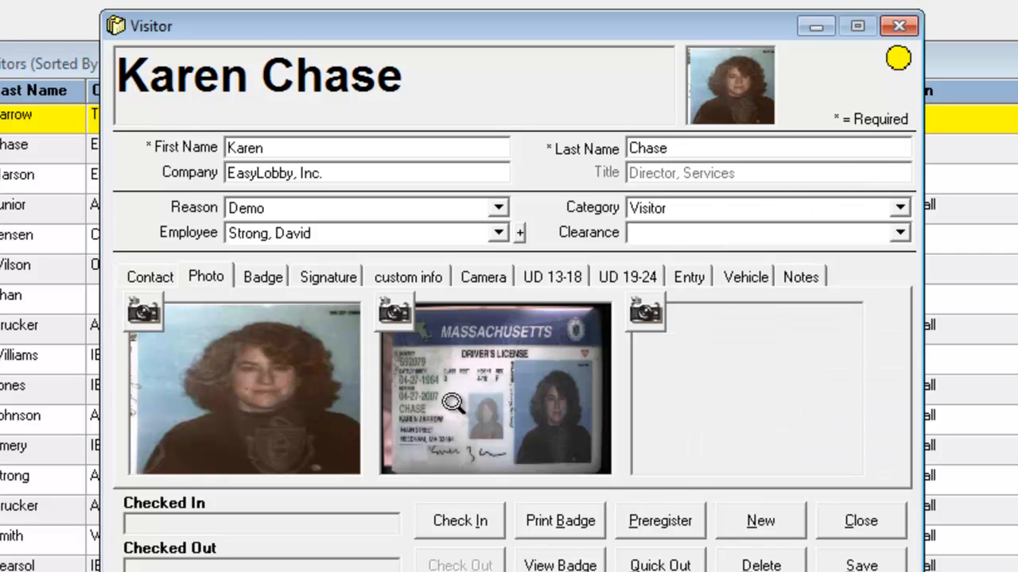
{"action": "right_click", "coordinate": [270, 389]}
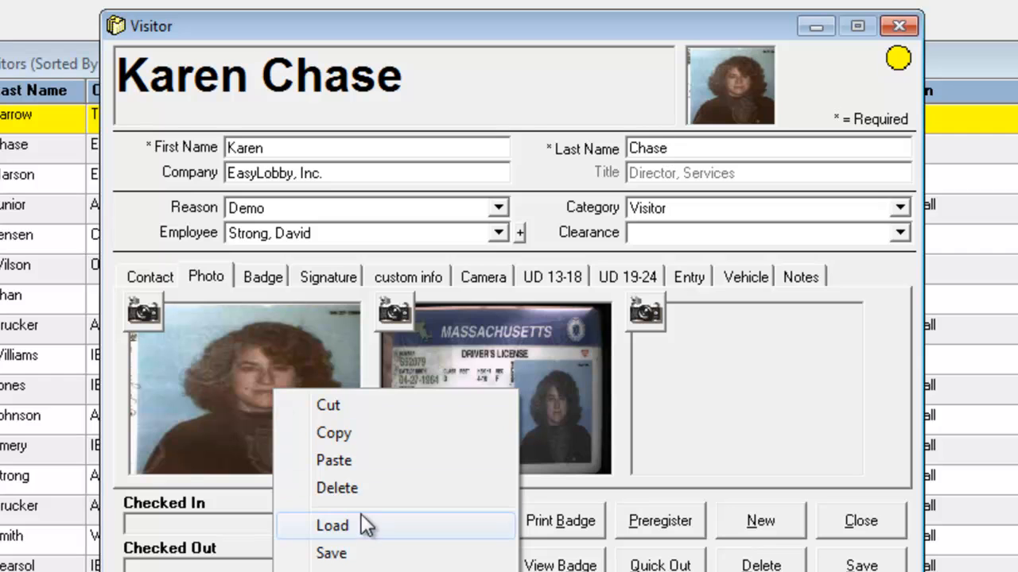
{"action": "left_click", "coordinate": [254, 497]}
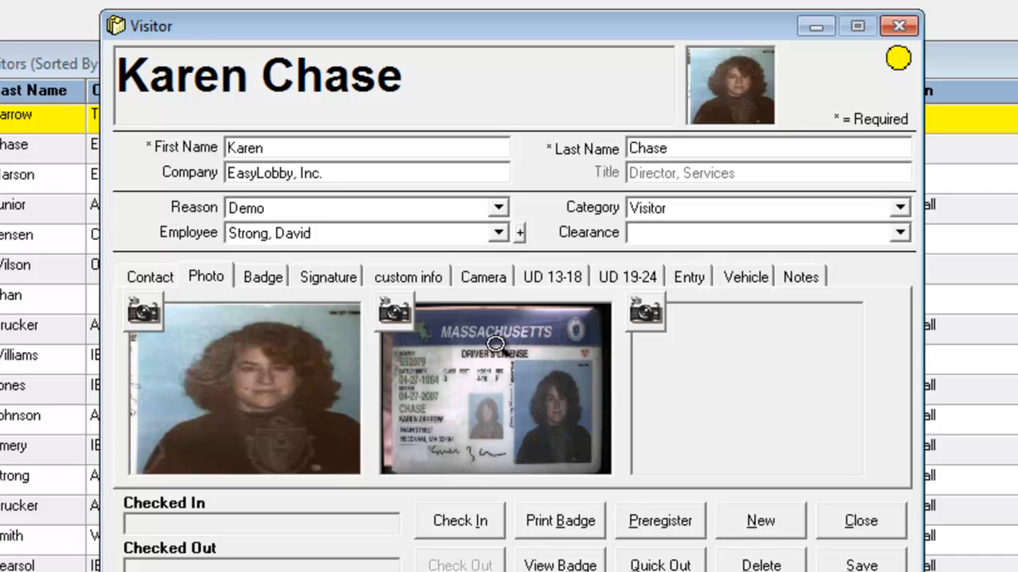
{"action": "left_click", "coordinate": [318, 279]}
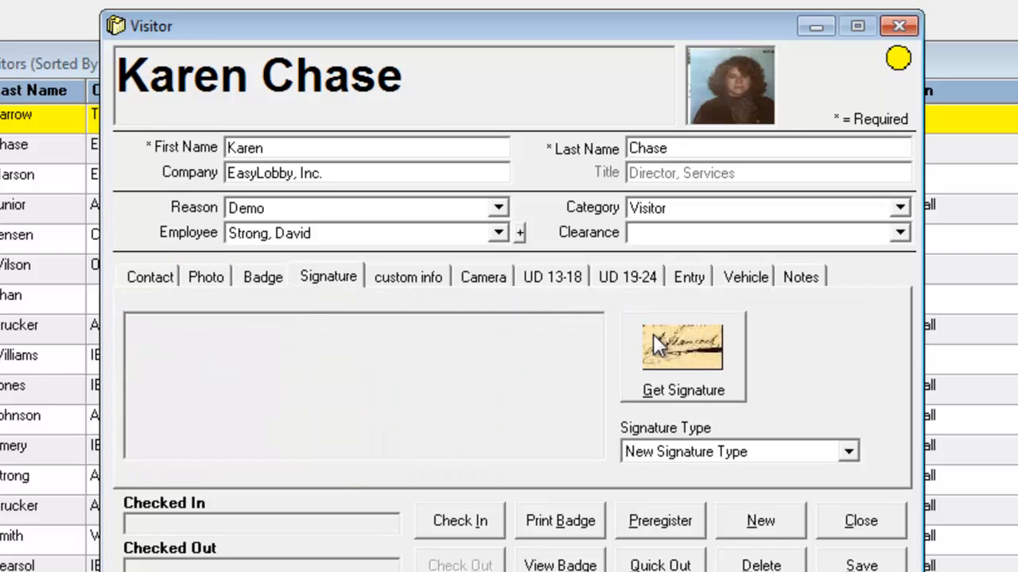
{"action": "left_click", "coordinate": [846, 453]}
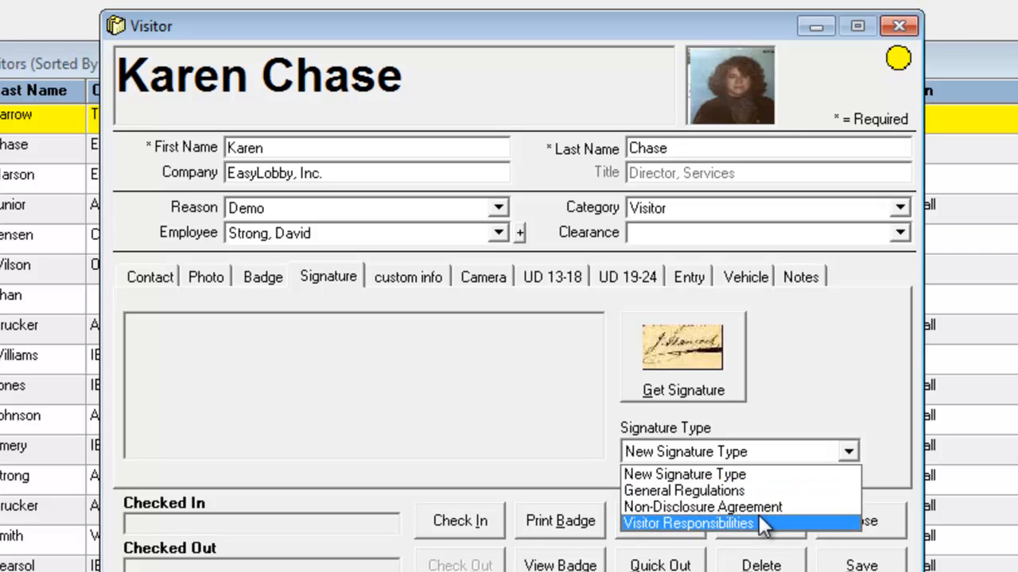
{"action": "left_click", "coordinate": [763, 392]}
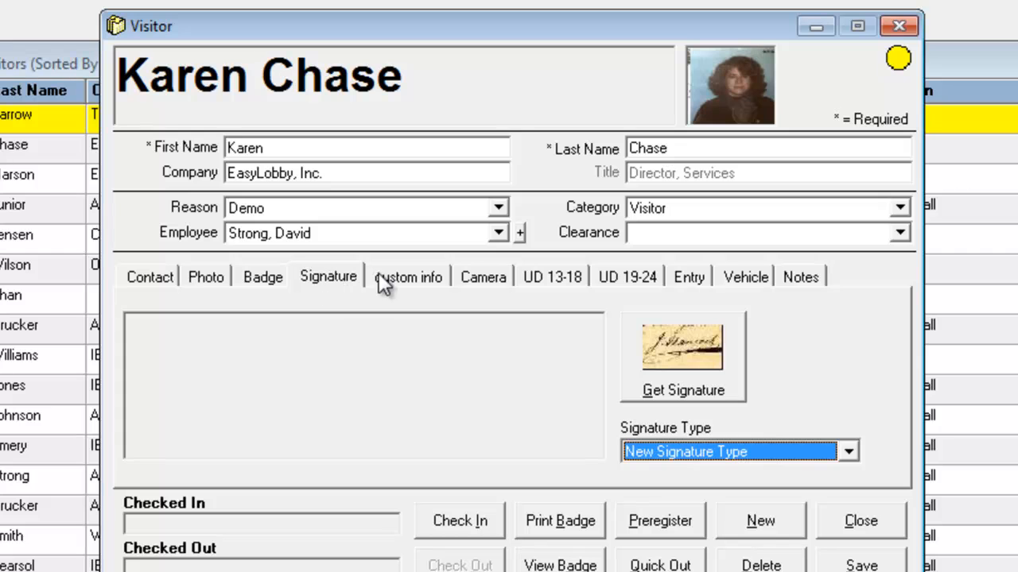
Look through the visitor record's custom info, user-defined, camera and notes fields.
{"action": "left_click", "coordinate": [402, 277]}
{"action": "left_click", "coordinate": [581, 277]}
{"action": "left_click", "coordinate": [641, 277]}
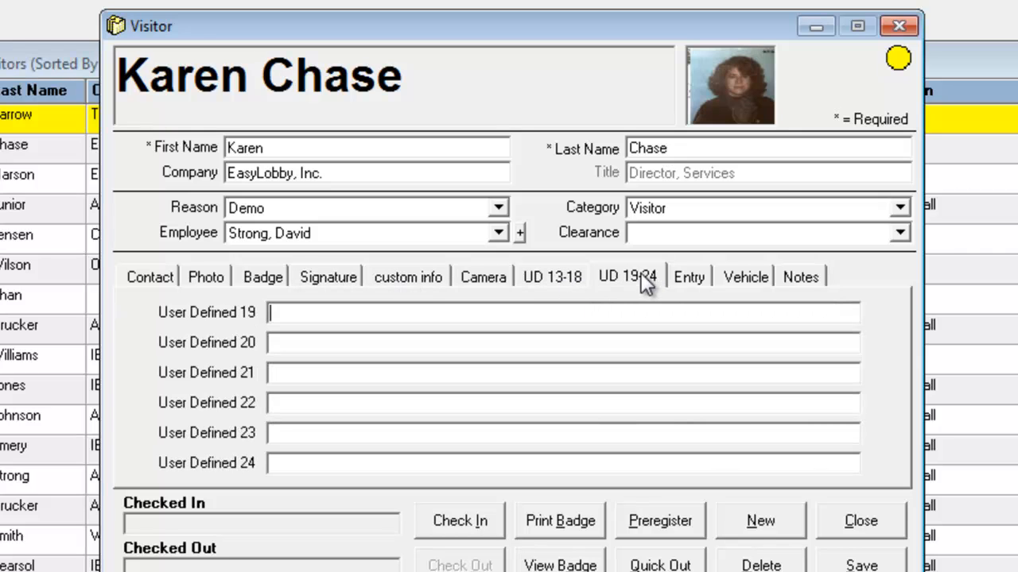
{"action": "left_click", "coordinate": [470, 274]}
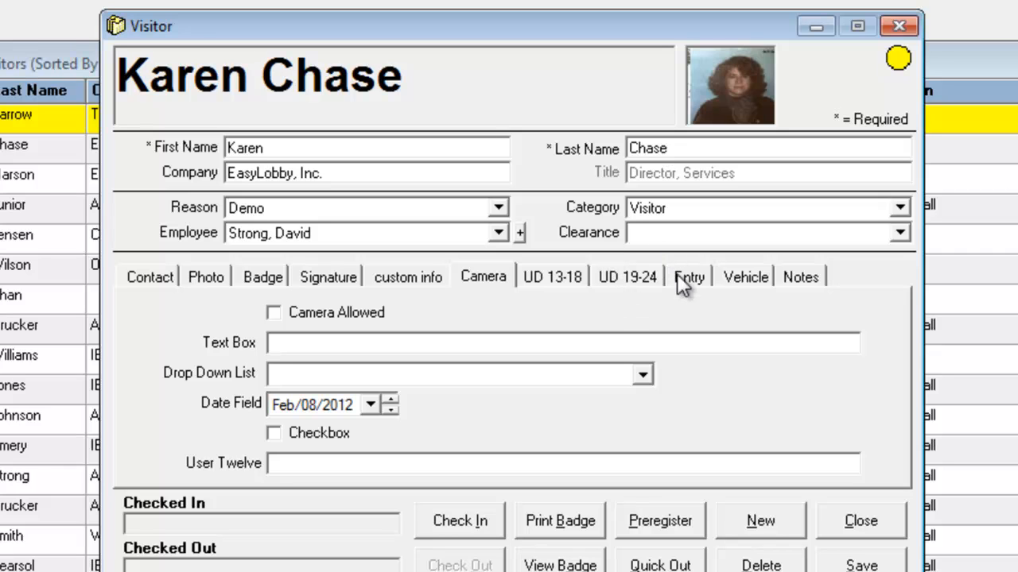
{"action": "left_click", "coordinate": [810, 274]}
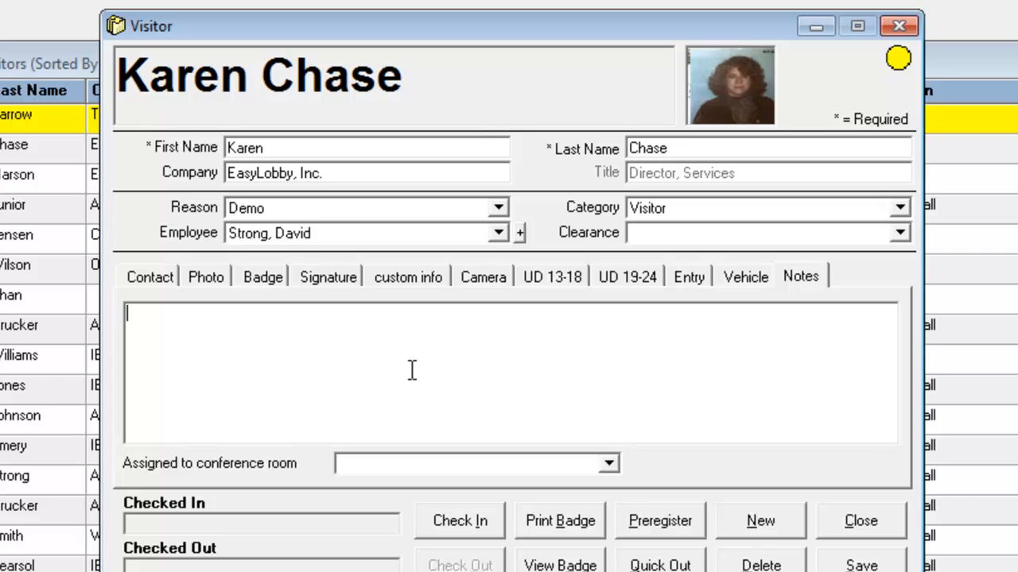
Extend the badge's Valid To date and time to Feb/09/2012 04:00 PM.
{"action": "left_click", "coordinate": [264, 278]}
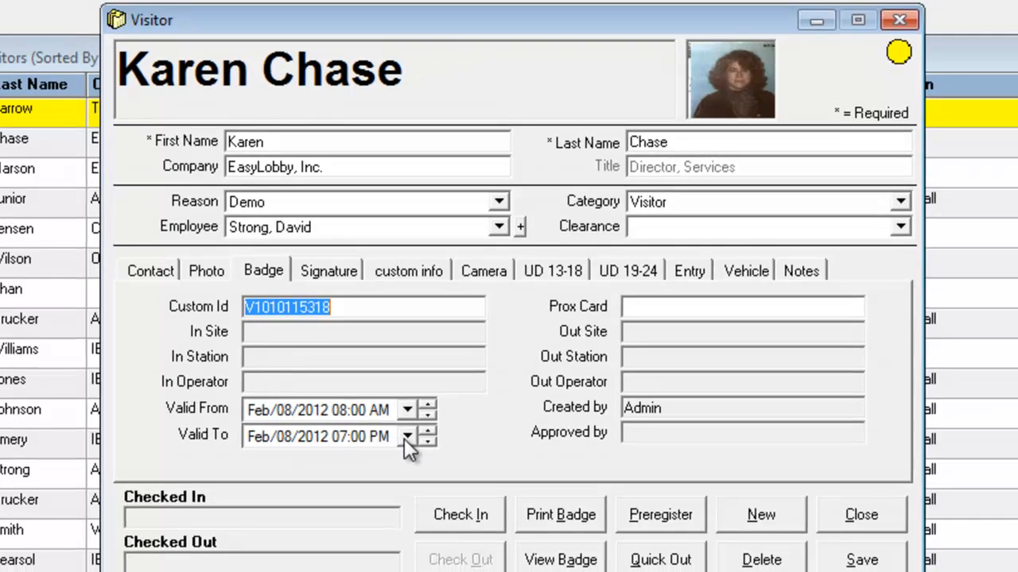
{"action": "left_click", "coordinate": [406, 442]}
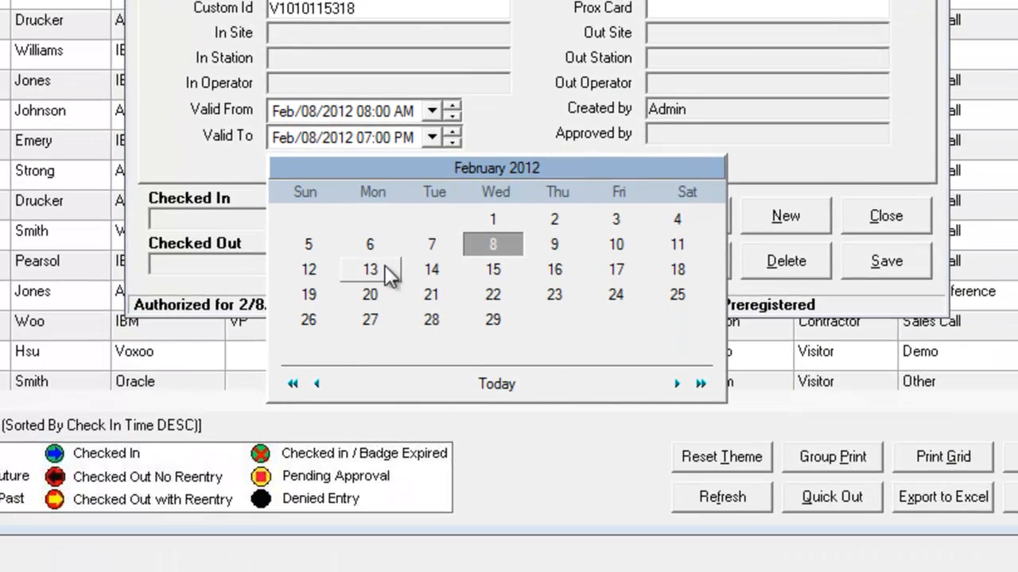
{"action": "left_click", "coordinate": [555, 246]}
{"action": "left_click", "coordinate": [364, 137]}
{"action": "left_click", "coordinate": [451, 142]}
{"action": "left_click", "coordinate": [451, 142]}
{"action": "left_click", "coordinate": [451, 143]}
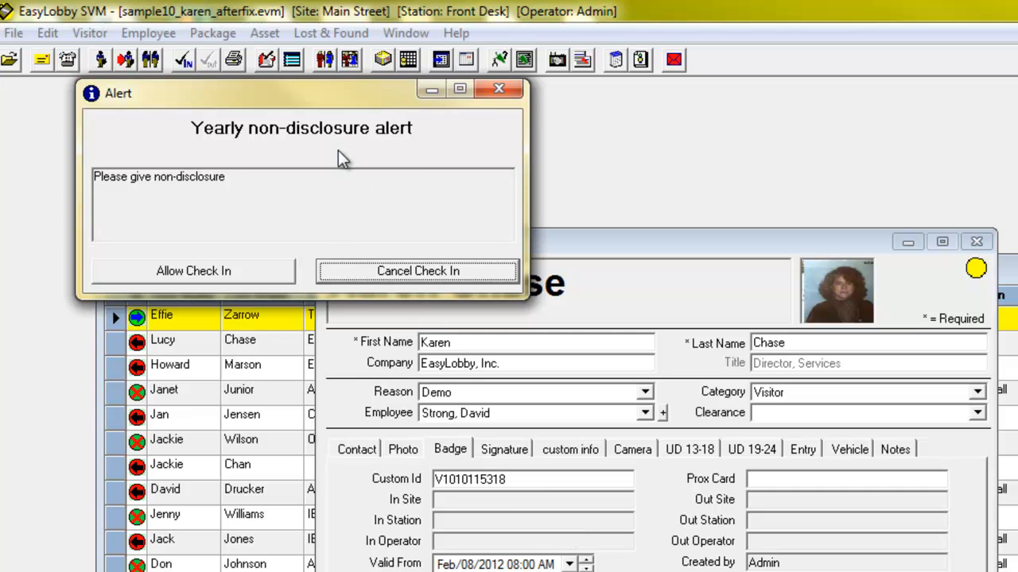
Allow the visitor's check-in despite the yearly non-disclosure alert, and preview the badge.
{"action": "left_click", "coordinate": [225, 274]}
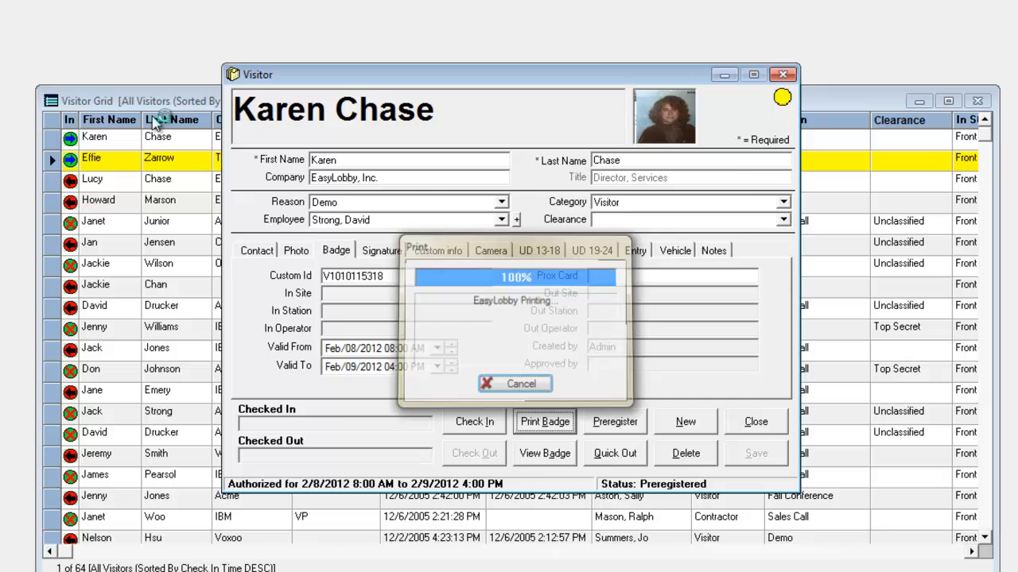
{"action": "left_click", "coordinate": [546, 452]}
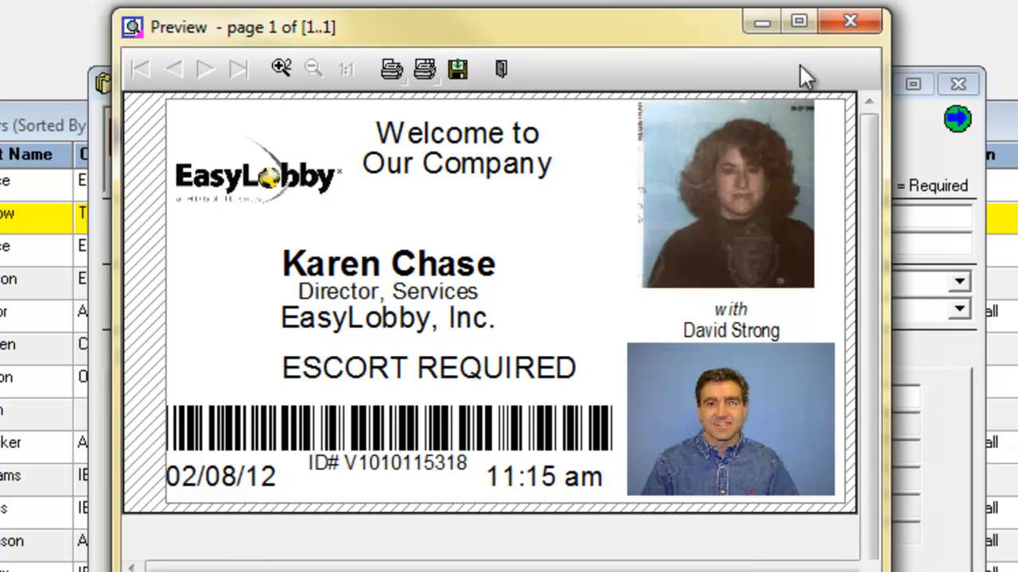
{"action": "left_click", "coordinate": [849, 22]}
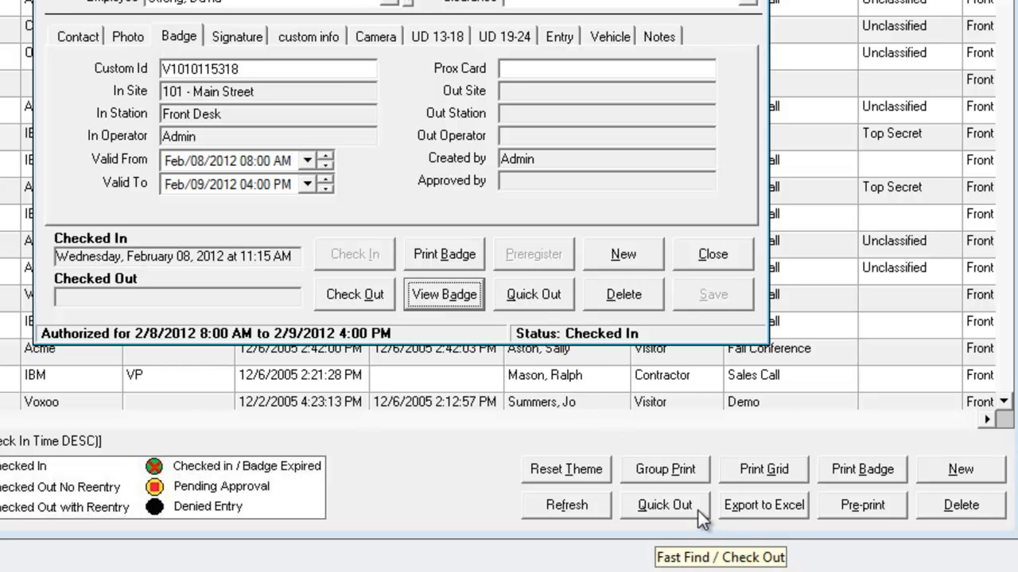
Check the visitor out with Quick Out by entering the visitor's custom ID and confirming the checkout.
{"action": "left_click", "coordinate": [537, 295]}
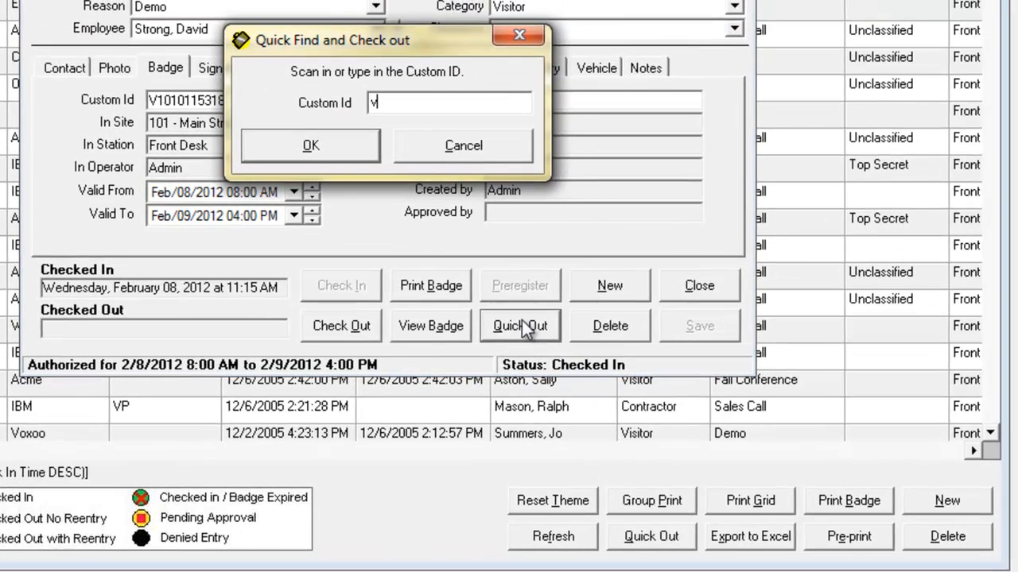
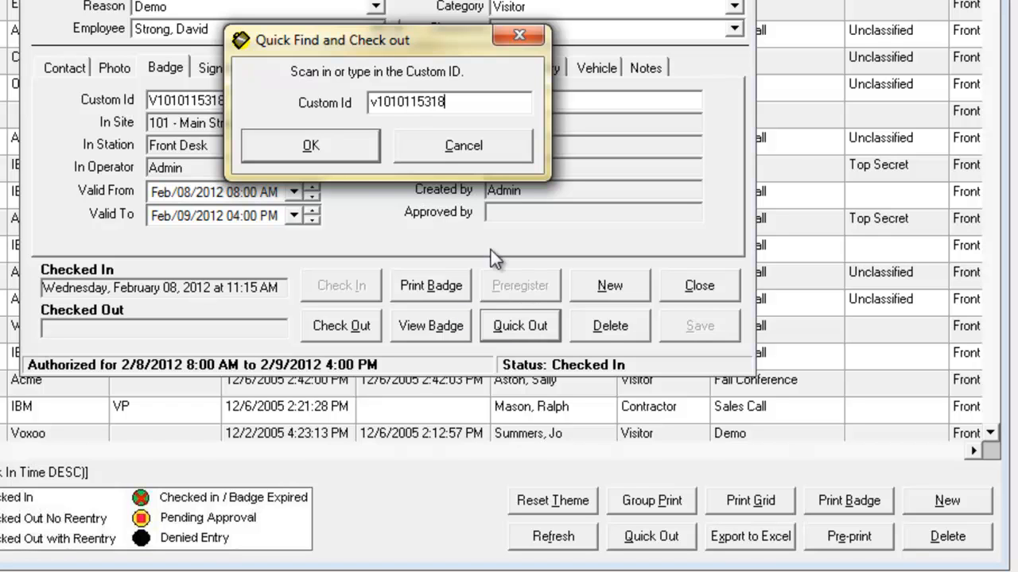
{"action": "left_click", "coordinate": [310, 146]}
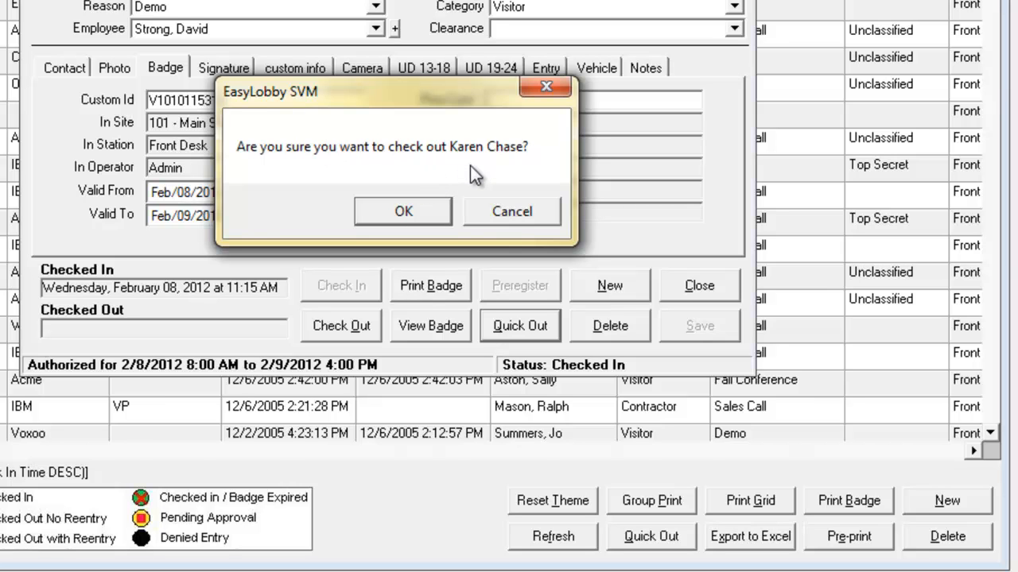
{"action": "left_click", "coordinate": [394, 216]}
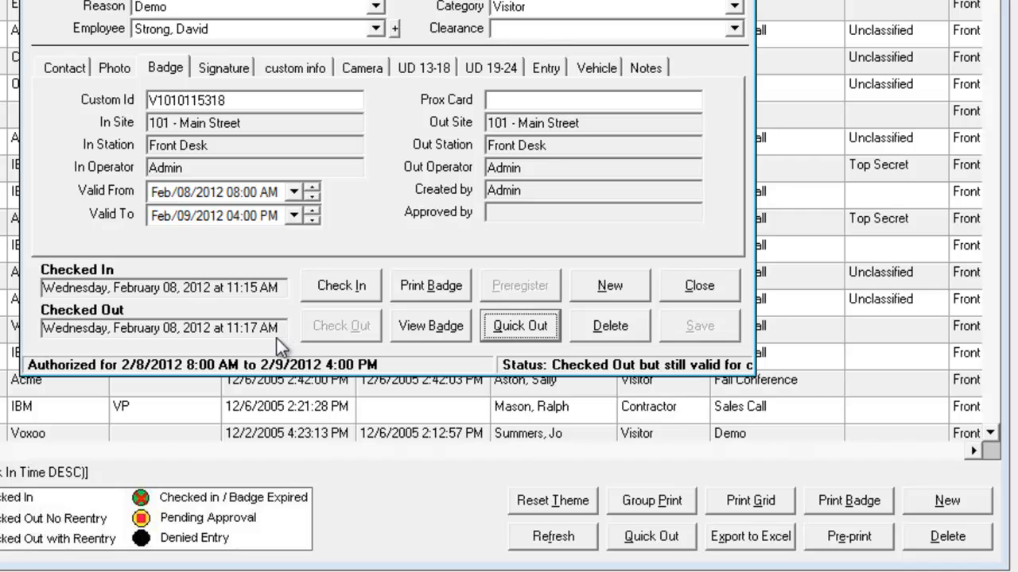
Dismiss the quick checkout prompt, review the visitor's entry history, and close the visitor record.
{"action": "key", "text": "alt+q"}
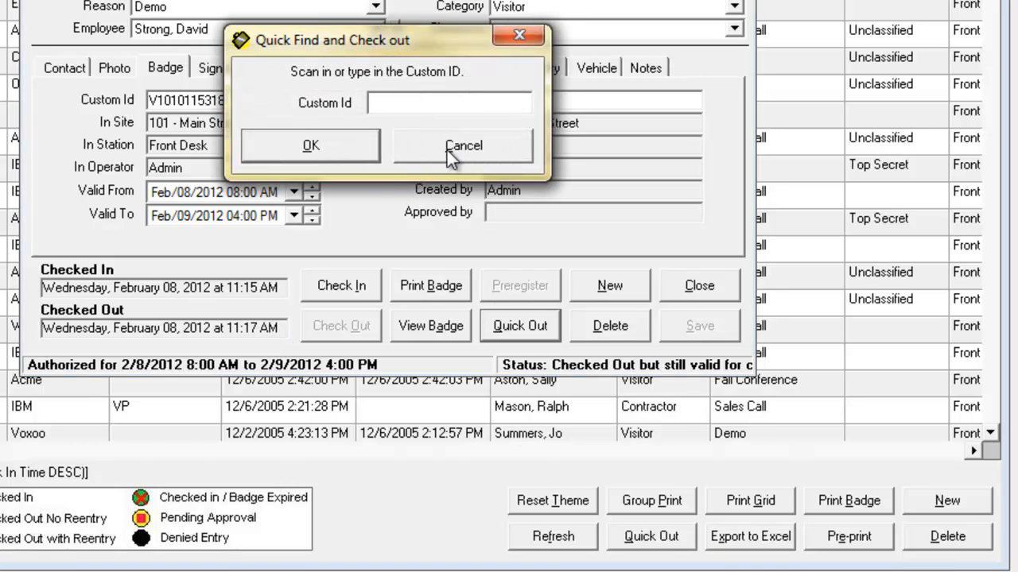
{"action": "left_click", "coordinate": [520, 36]}
{"action": "left_click", "coordinate": [561, 95]}
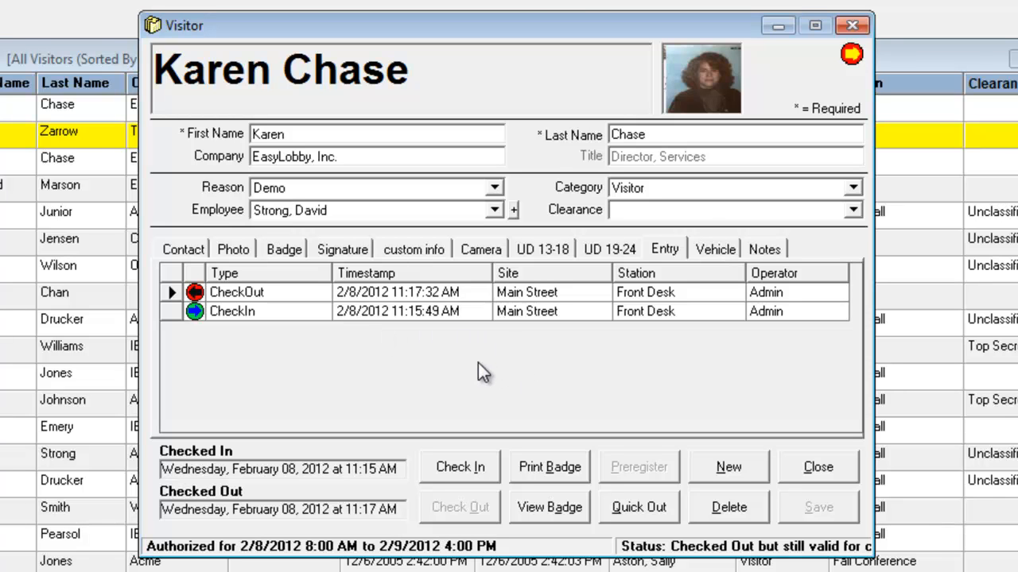
{"action": "left_click", "coordinate": [851, 25]}
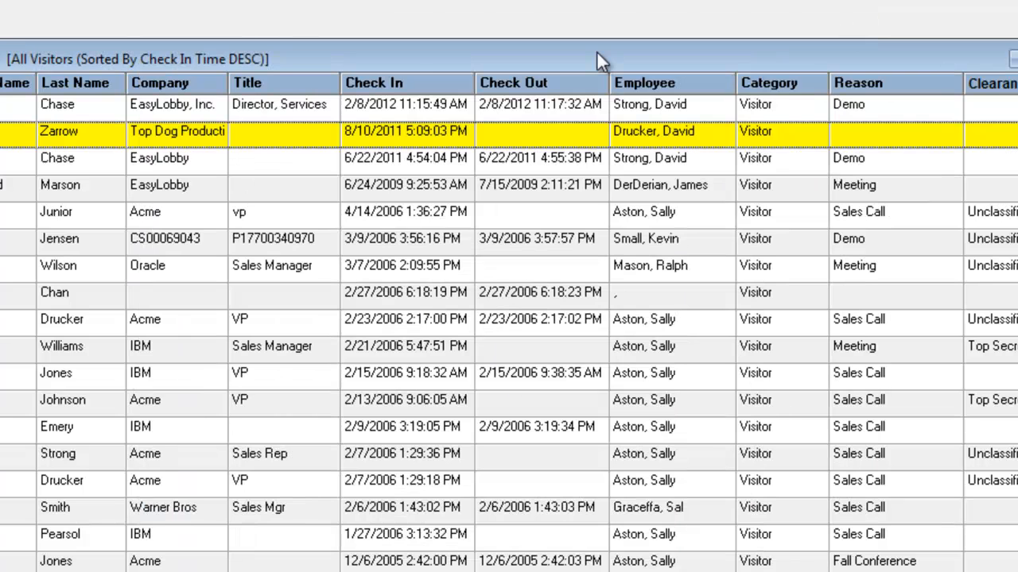
Look up returning visitors with last names starting with "ch" and open a new visit for the EasyLobby visitor without a title.
{"action": "left_click", "coordinate": [69, 159]}
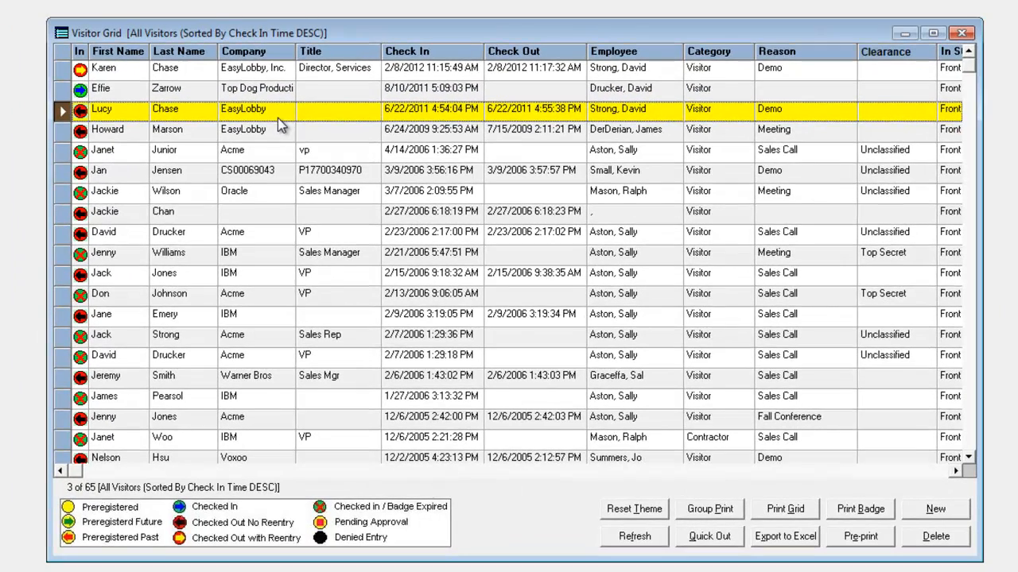
{"action": "left_click", "coordinate": [277, 117]}
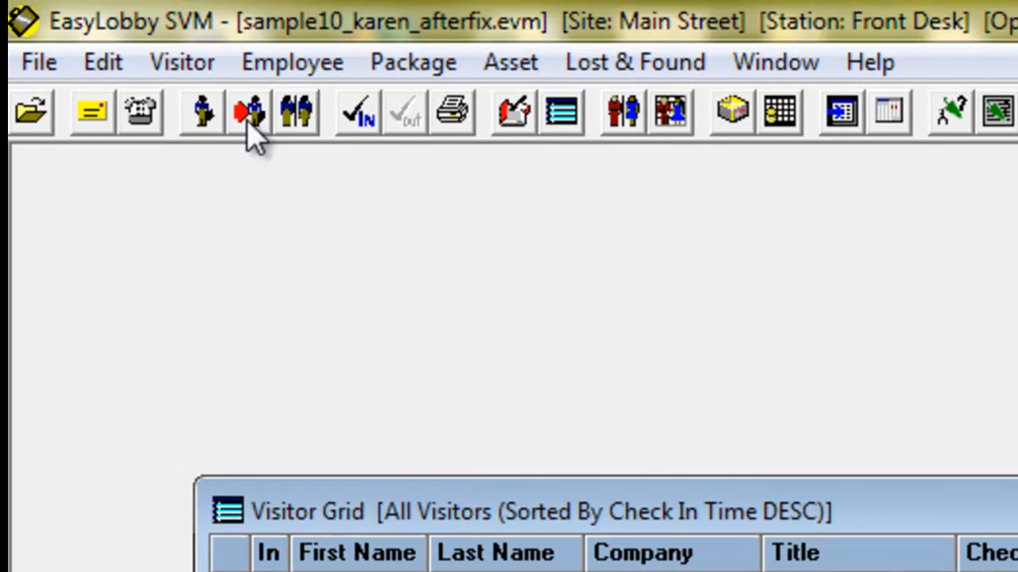
{"action": "left_click", "coordinate": [251, 117]}
{"action": "type", "text": "c"}
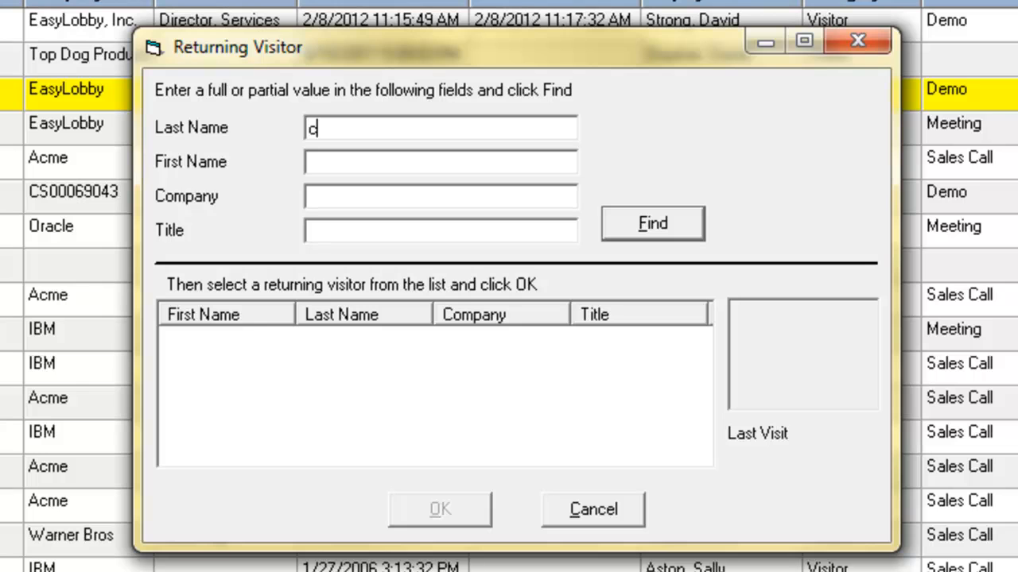
{"action": "type", "text": "h"}
{"action": "left_click", "coordinate": [683, 222]}
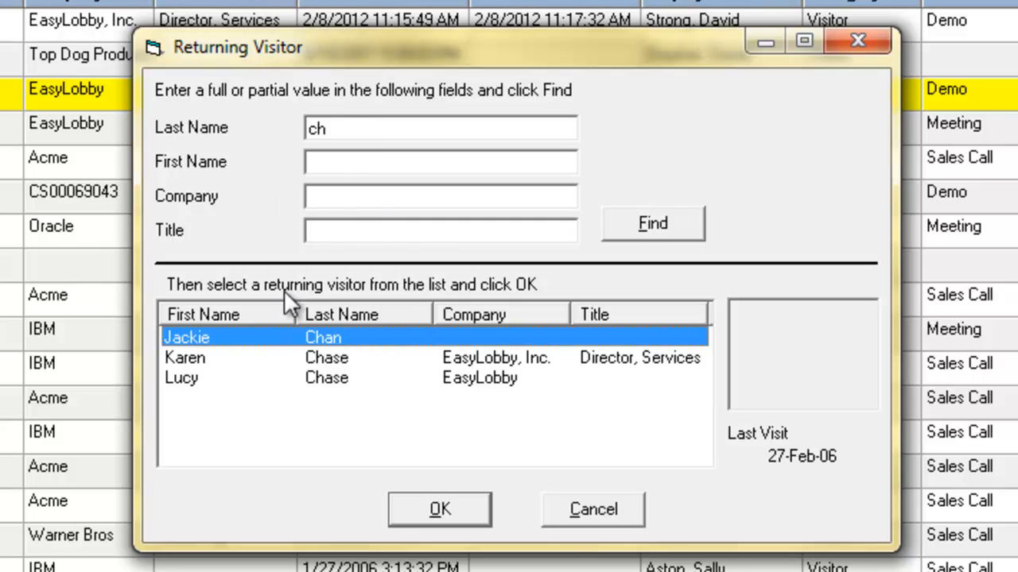
{"action": "left_click", "coordinate": [322, 359]}
{"action": "left_click", "coordinate": [322, 378]}
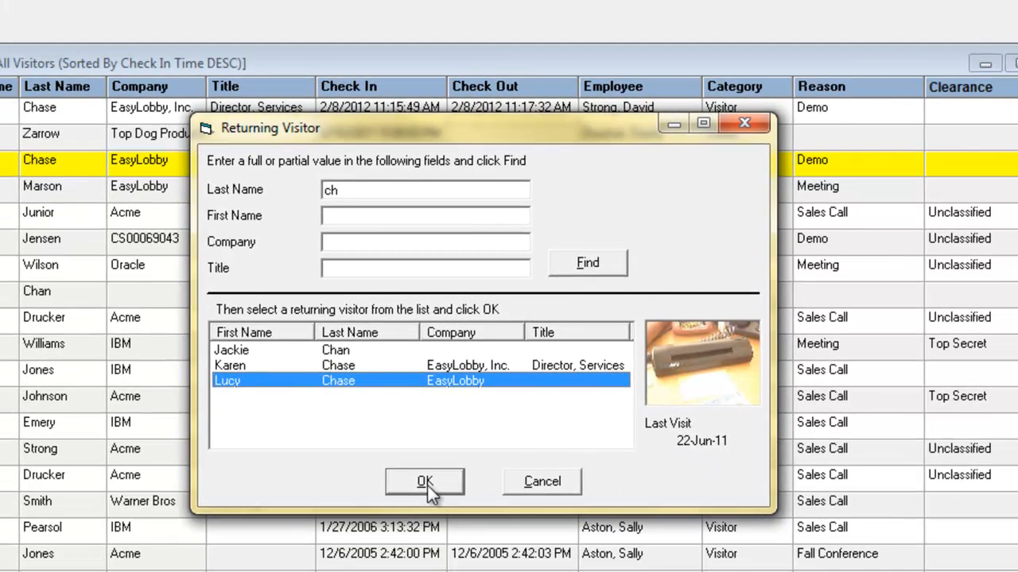
{"action": "left_click", "coordinate": [427, 483]}
Examine the badge, contact and photo details carried over into the returning visitor's record.
{"action": "left_click", "coordinate": [267, 251]}
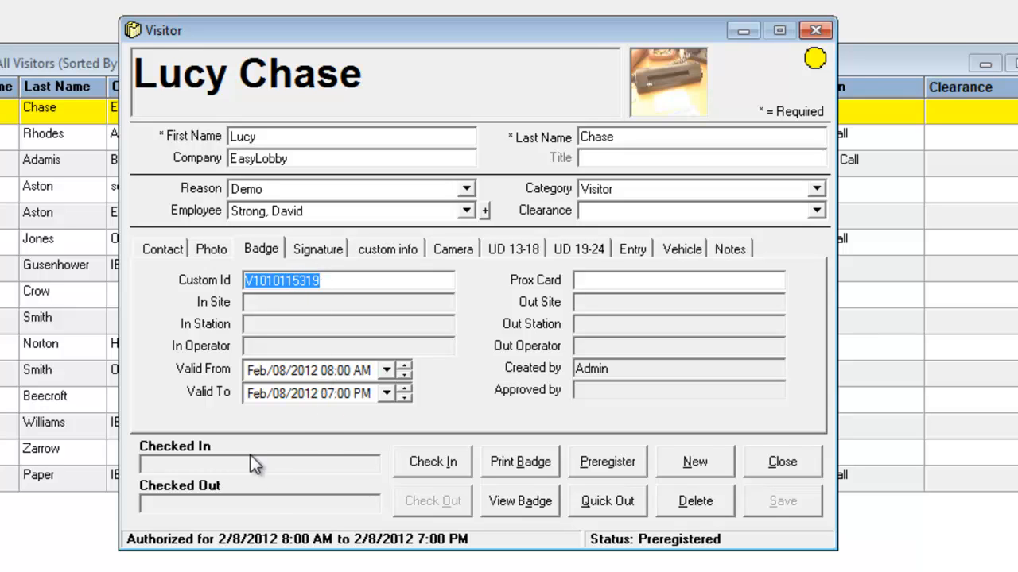
{"action": "left_click", "coordinate": [159, 250]}
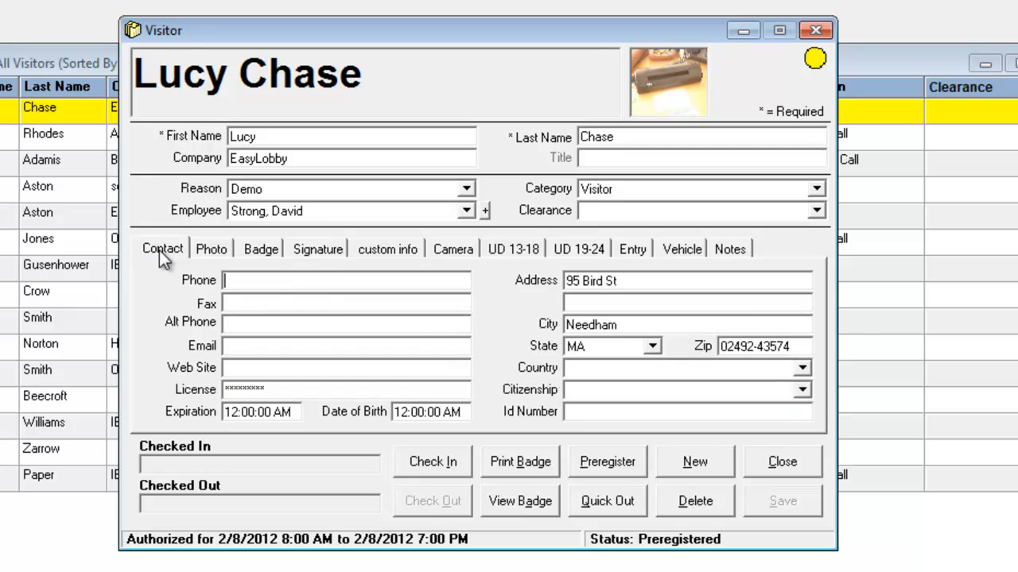
{"action": "left_click", "coordinate": [206, 250]}
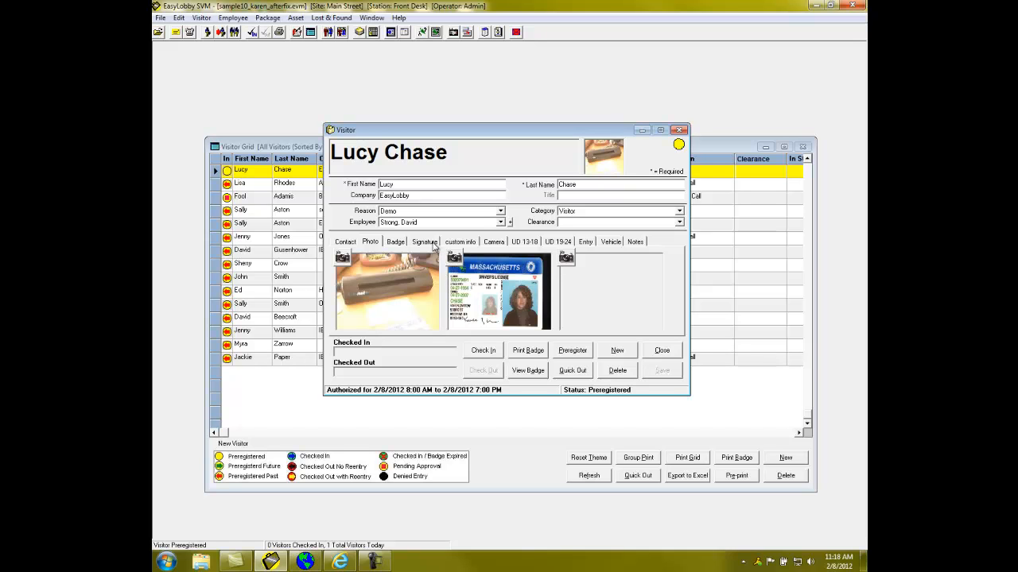
Start a blank visitor record and enter the new visitor's first and last name.
{"action": "left_click", "coordinate": [620, 371]}
{"action": "left_click", "coordinate": [345, 241]}
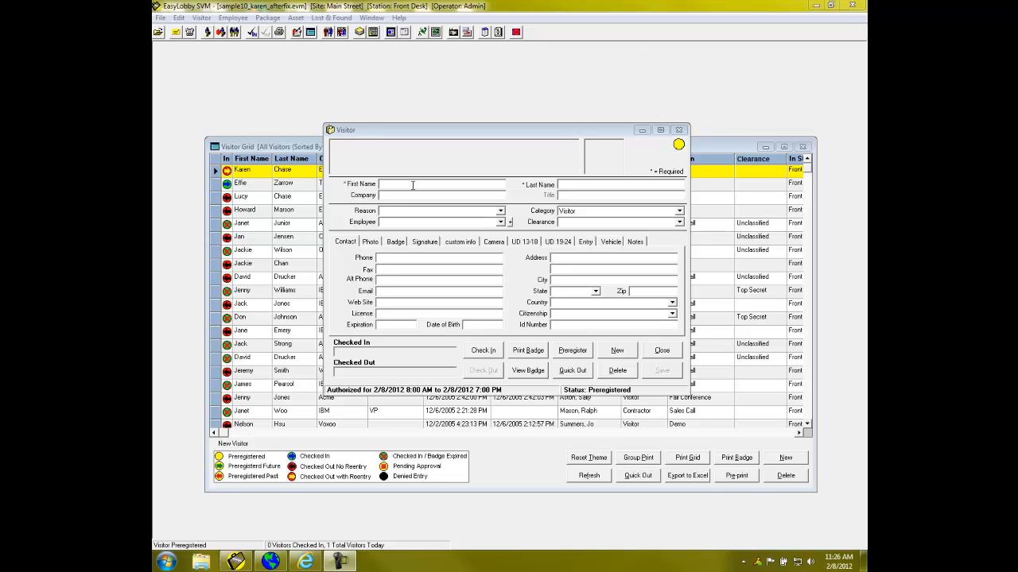
{"action": "left_click", "coordinate": [413, 185]}
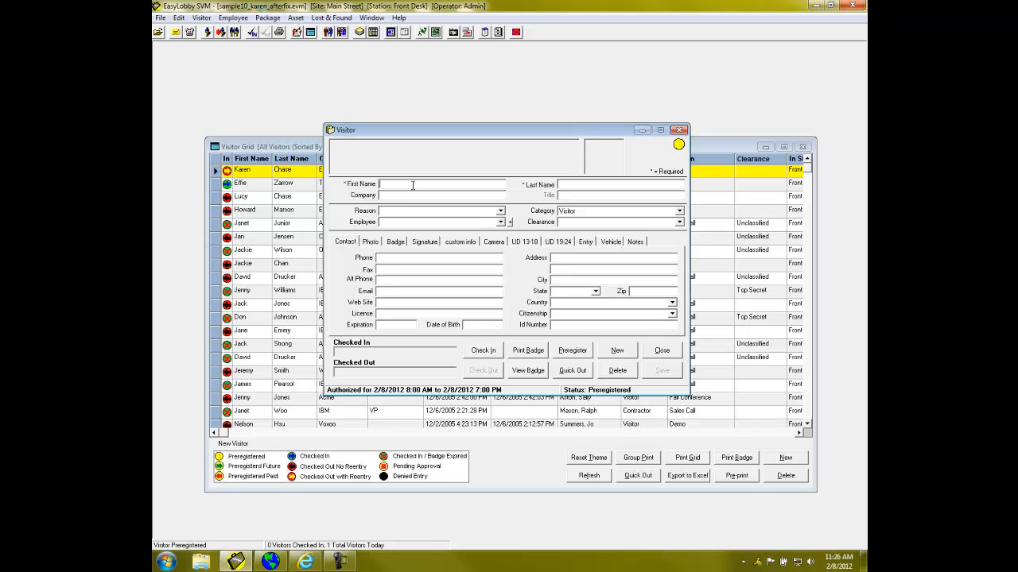
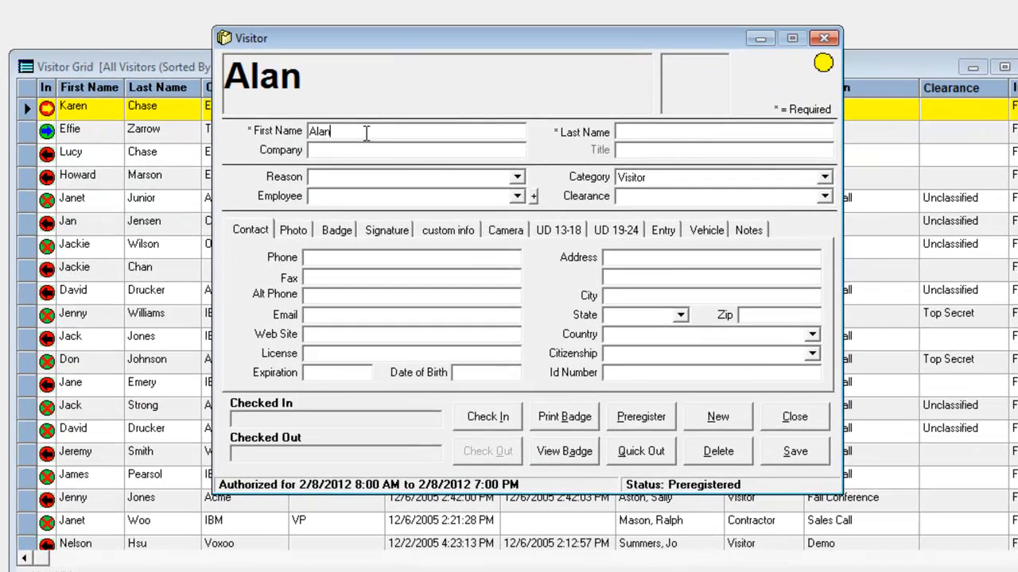
{"action": "key", "text": "Tab"}
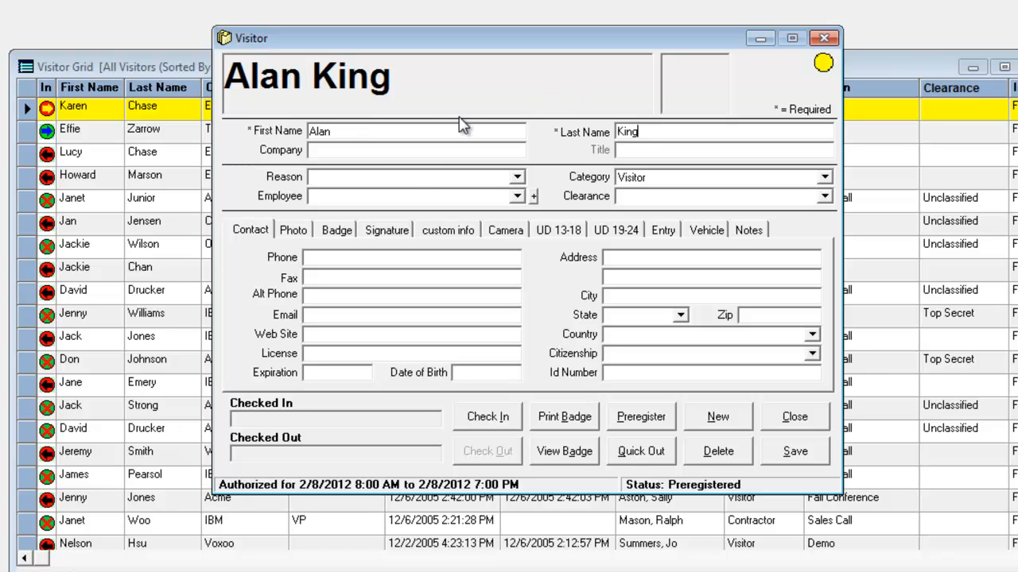
Choose the host employee and preregister the visitor for Feb/08/2012 08:00 AM to 07:00 PM at site 101 -- Main Street.
{"action": "left_click", "coordinate": [516, 196]}
{"action": "left_click", "coordinate": [366, 310]}
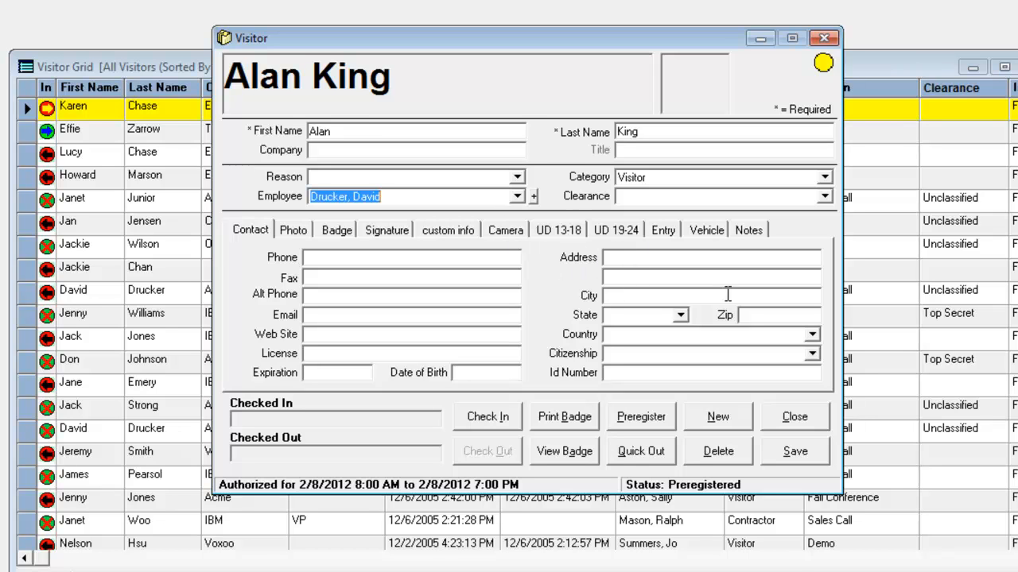
{"action": "left_click", "coordinate": [652, 426]}
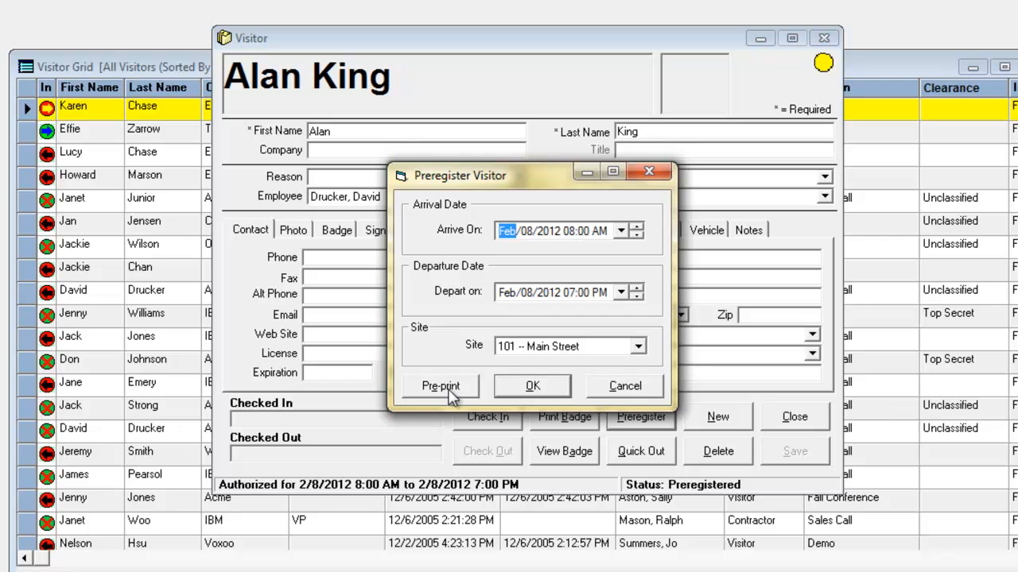
{"action": "left_click", "coordinate": [528, 387]}
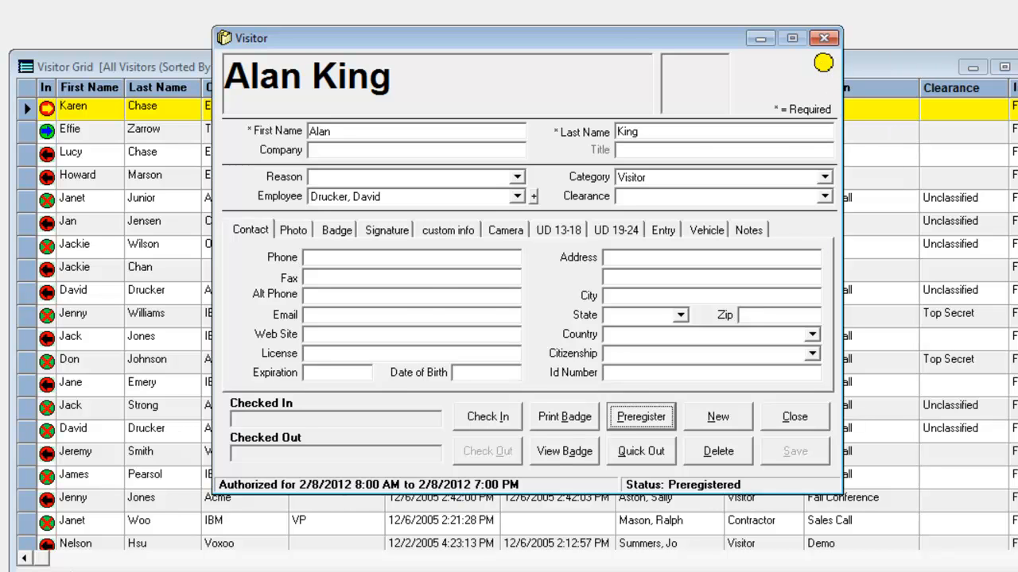
Find the preregistered visitor in the visitor grid and look over the available visitor lookup filters.
{"action": "left_click", "coordinate": [883, 67]}
{"action": "scroll", "coordinate": [680, 465], "scroll_direction": "down", "scroll_amount": 10}
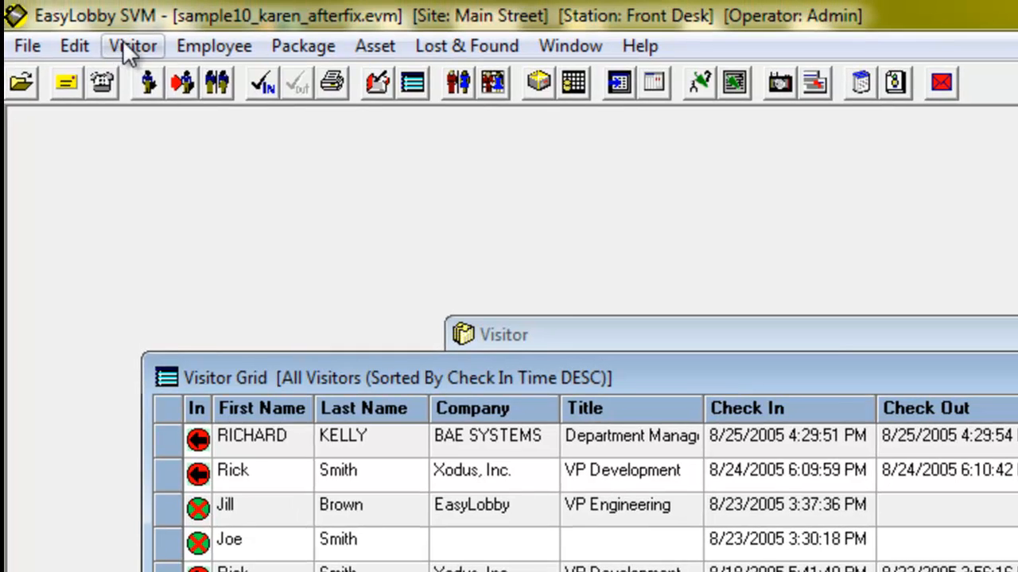
{"action": "left_click", "coordinate": [131, 47]}
{"action": "mouse_move", "coordinate": [160, 75]}
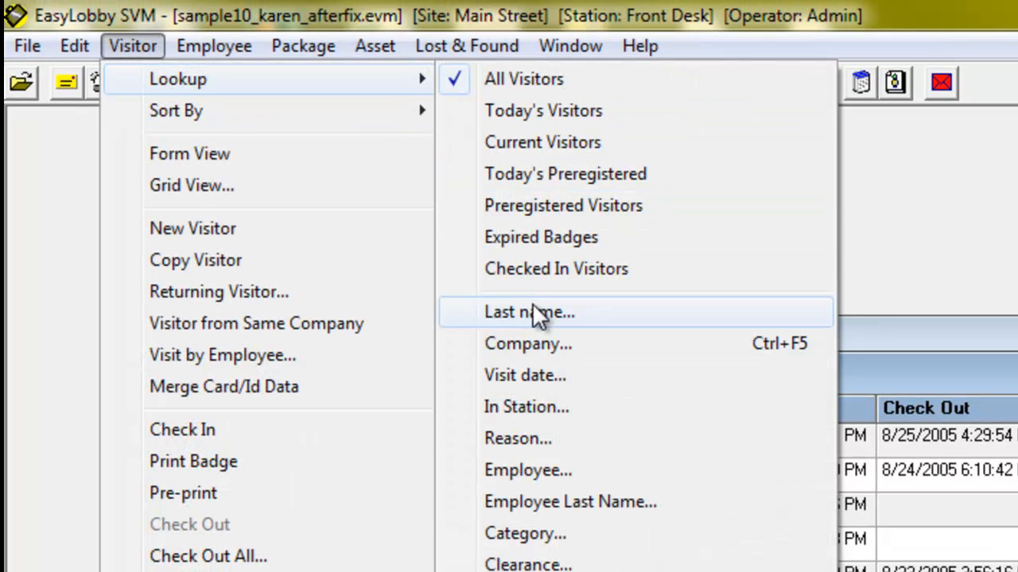
{"action": "left_click", "coordinate": [937, 260]}
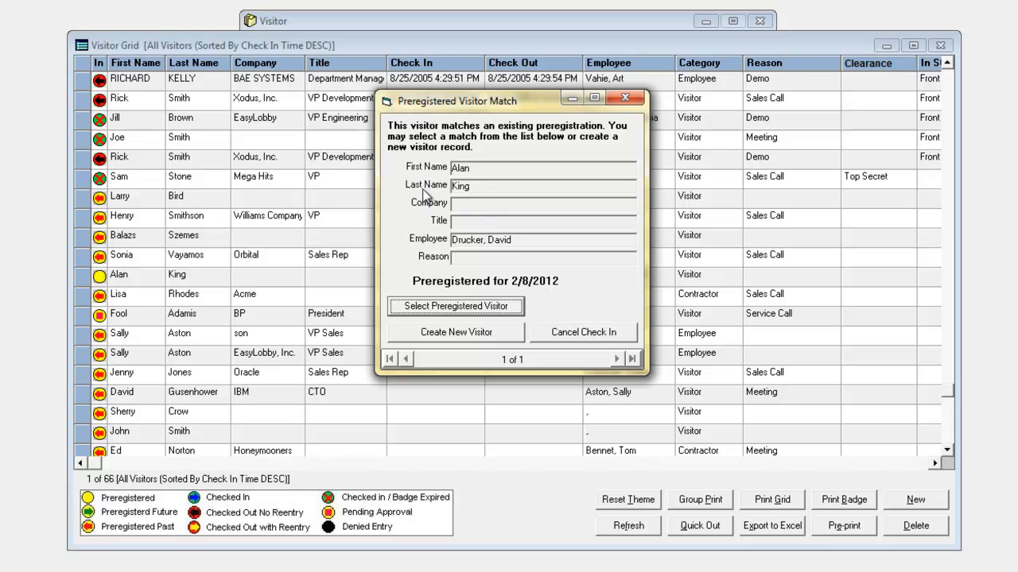
Use the matching preregistration for the scanned visitor and check the visitor in.
{"action": "left_click", "coordinate": [457, 306]}
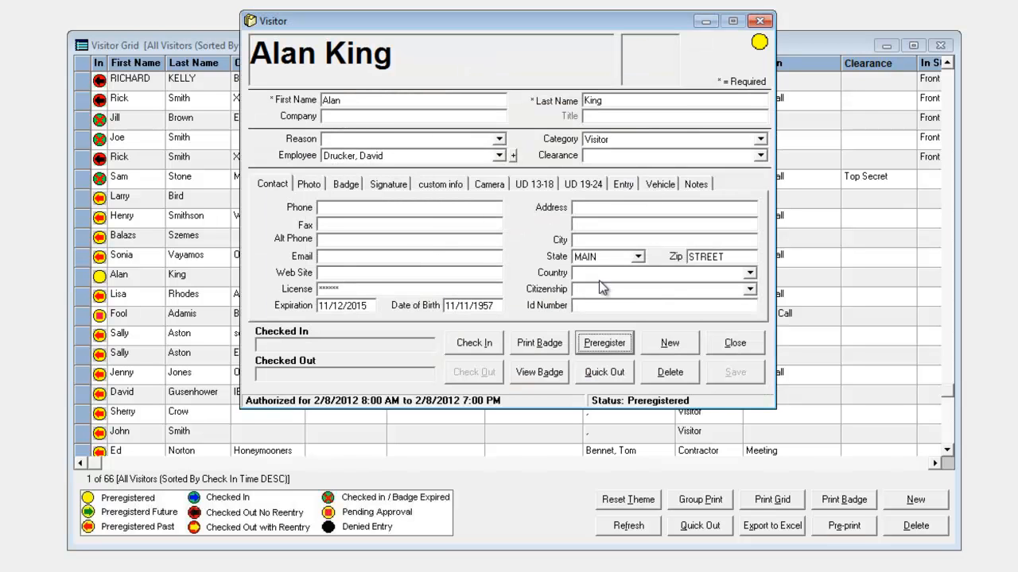
{"action": "left_click", "coordinate": [475, 343]}
{"action": "left_click", "coordinate": [248, 165]}
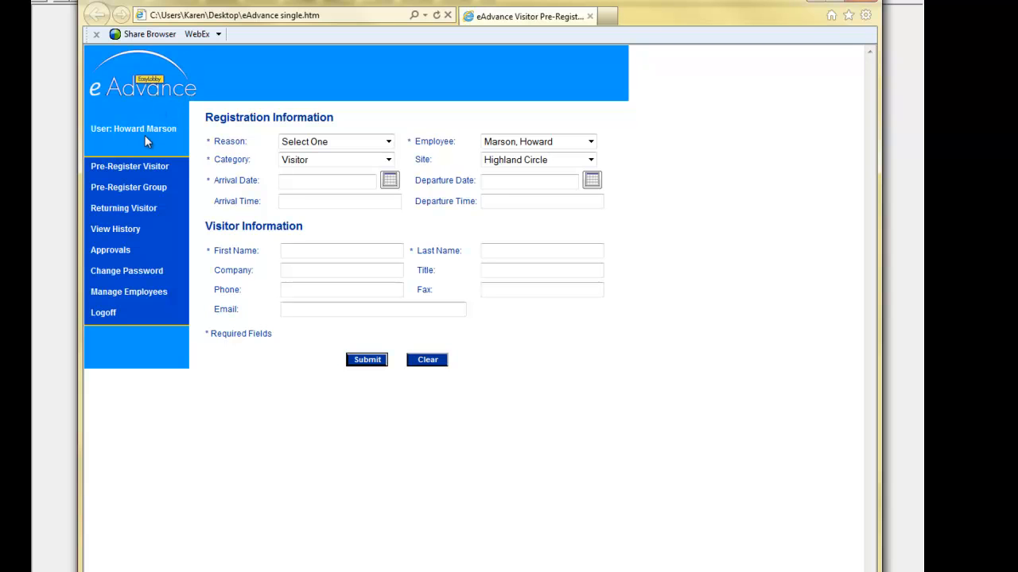
Switch to the eAdvance pre-registration page in the browser and view the employees offered as hosts.
{"action": "left_click", "coordinate": [591, 143]}
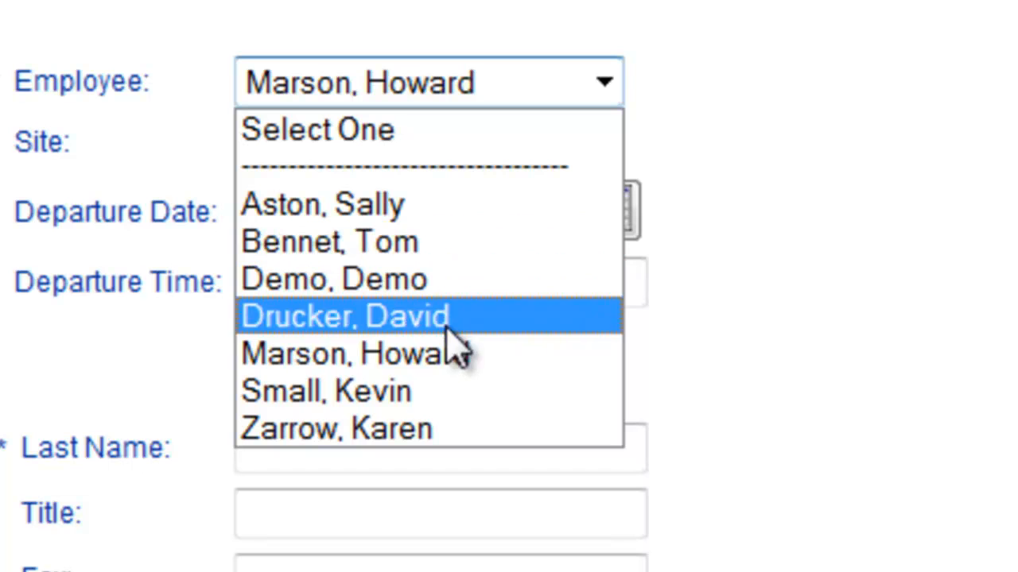
{"action": "left_click", "coordinate": [488, 19]}
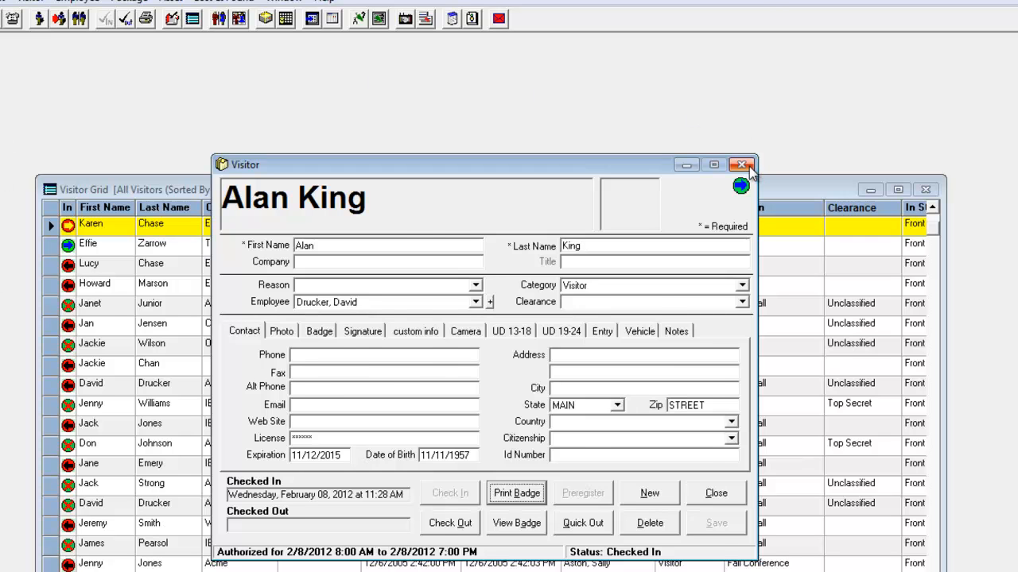
Return to EasyLobby SVM, close the visitor record, and review the Watch List in the Alerts settings.
{"action": "left_click", "coordinate": [748, 165]}
{"action": "left_click", "coordinate": [8, 1]}
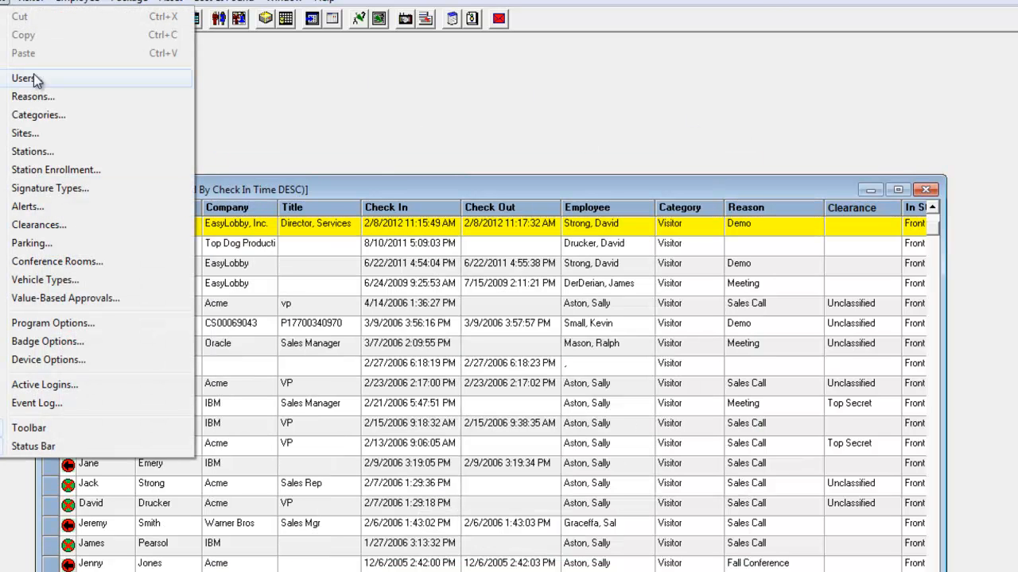
{"action": "left_click", "coordinate": [51, 207]}
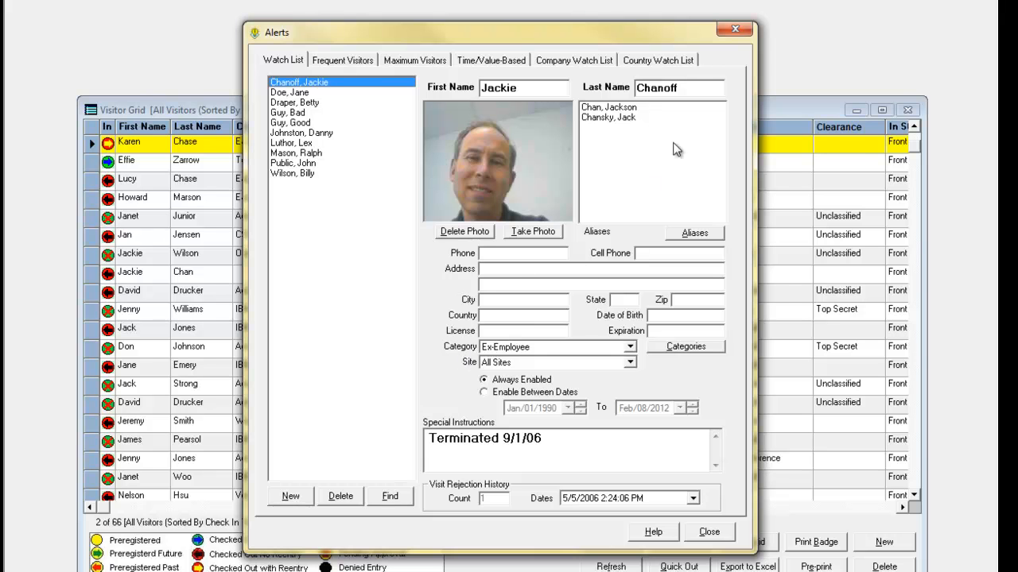
{"action": "left_click", "coordinate": [734, 29]}
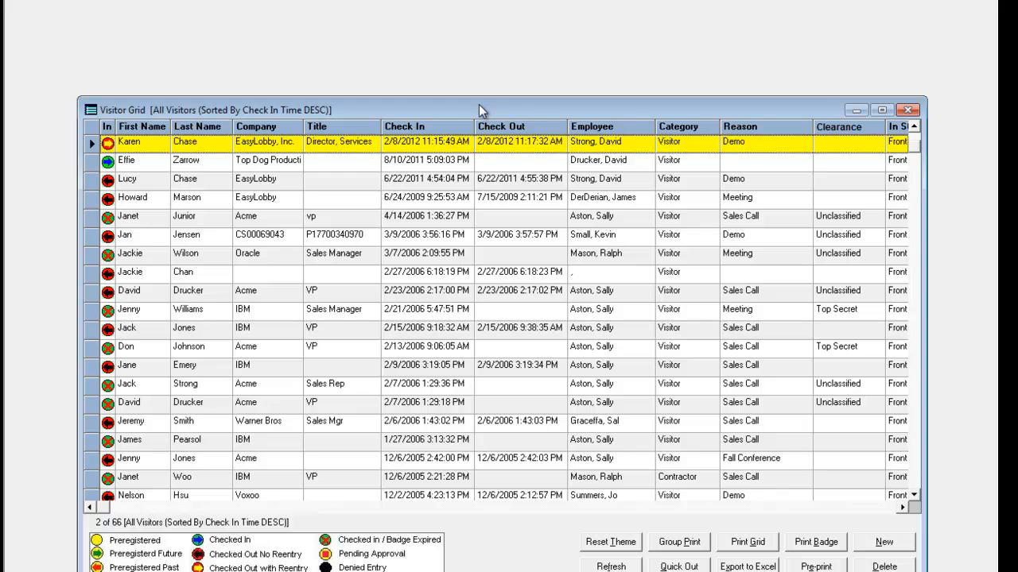
Create a new visitor record using the first and last name of a person on the watch list.
{"action": "left_click", "coordinate": [884, 542]}
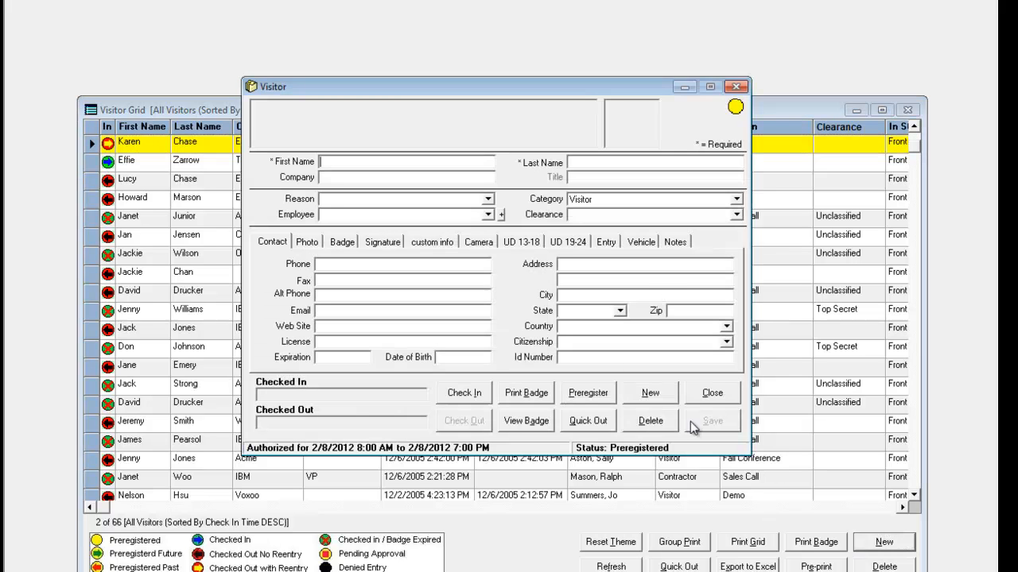
{"action": "type", "text": "Le"}
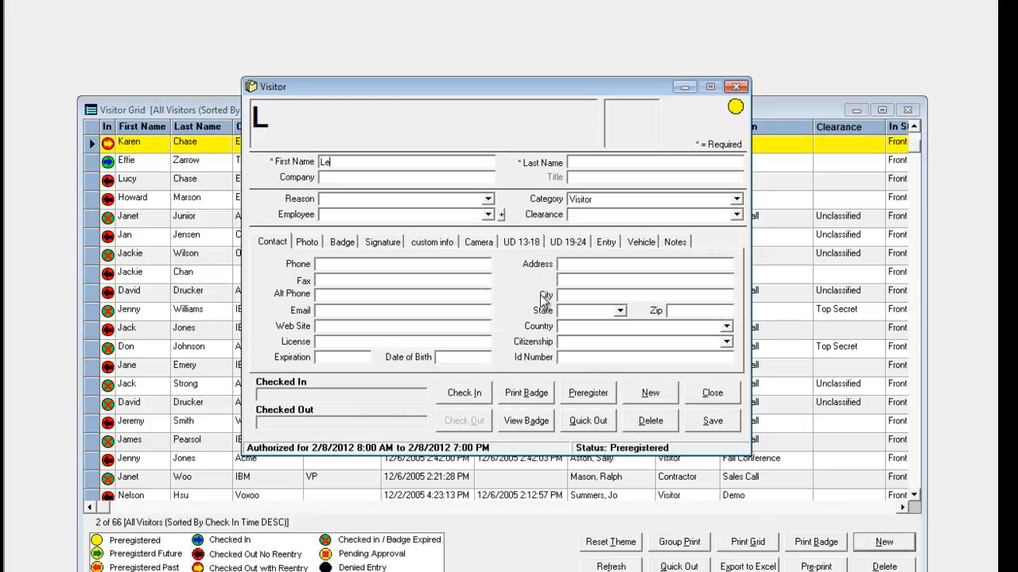
{"action": "type", "text": "x"}
{"action": "key", "text": "Tab"}
{"action": "type", "text": "Luthor"}
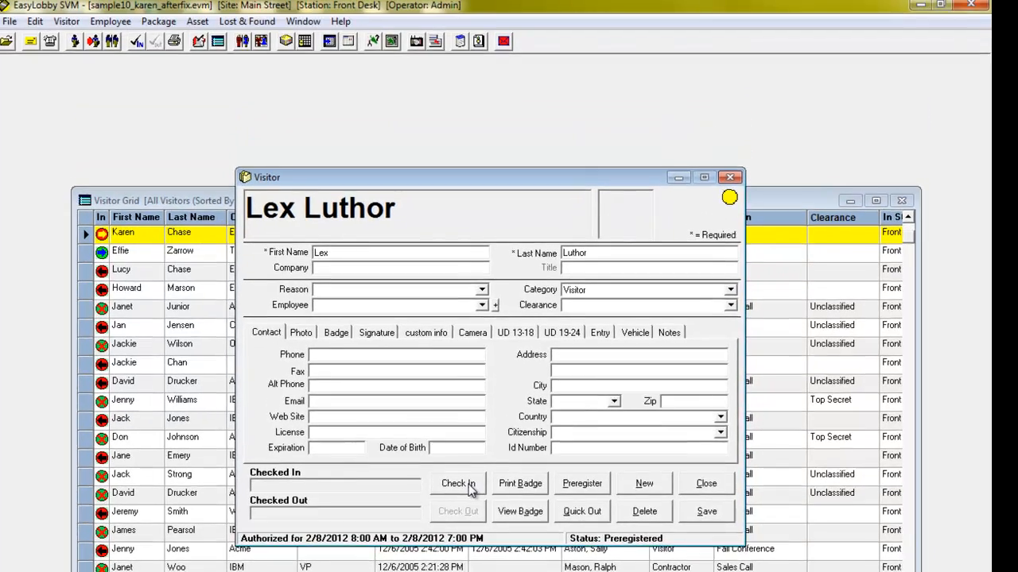
Attempt to check in the new watch-listed visitor and deny the check-in at the watch list match.
{"action": "left_click", "coordinate": [464, 393]}
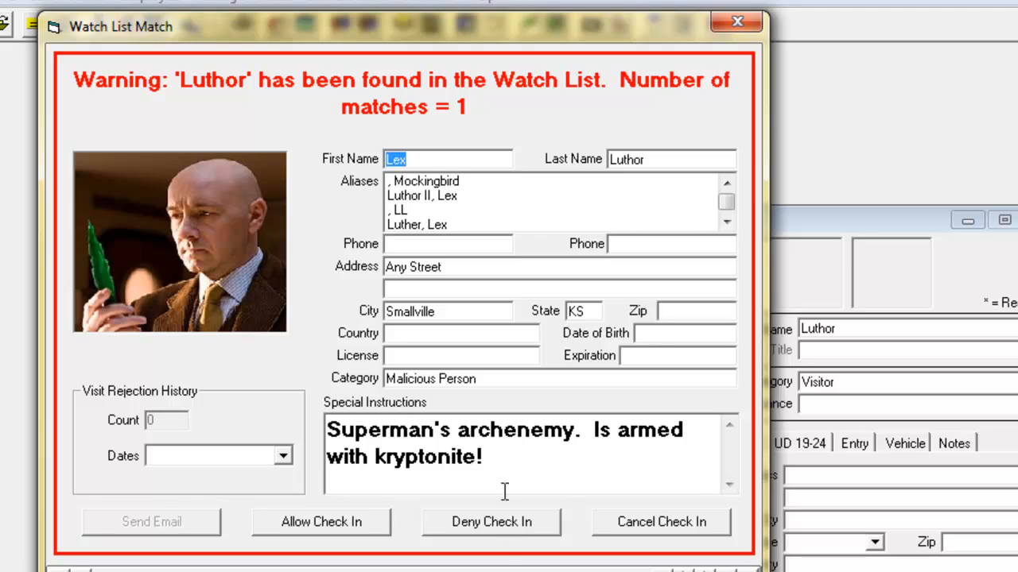
{"action": "left_click", "coordinate": [477, 525]}
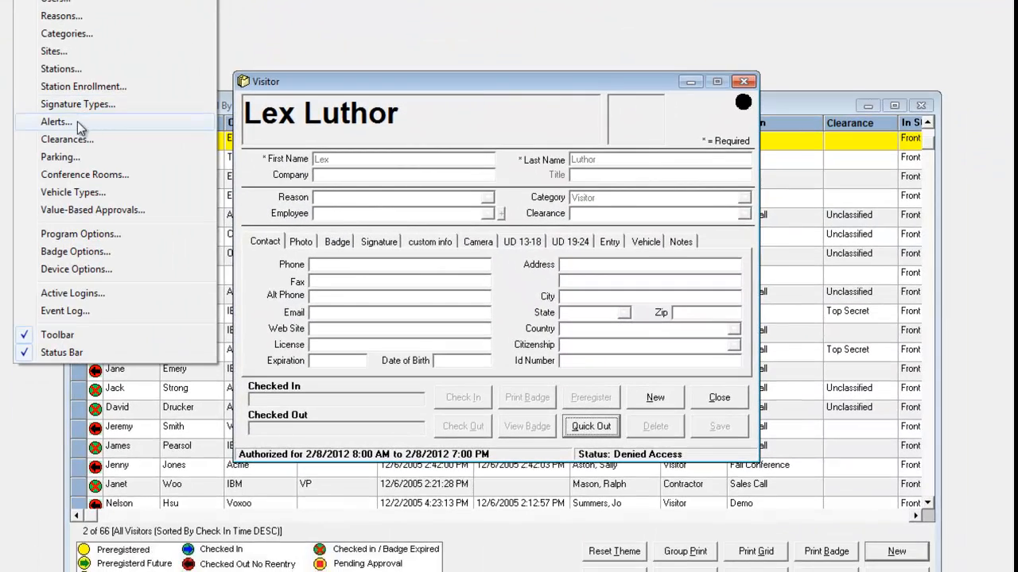
In the Alerts settings, examine the Forgetful Employee frequent-visitor rule and the Yearly non-disclosure time-based alert.
{"action": "left_click", "coordinate": [77, 122]}
{"action": "left_click", "coordinate": [326, 56]}
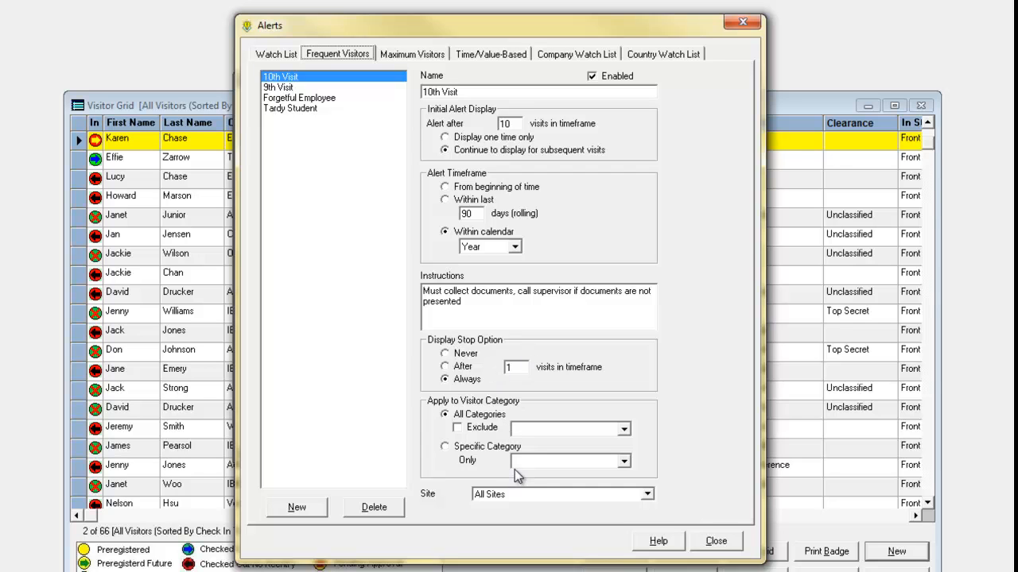
{"action": "left_click", "coordinate": [326, 98]}
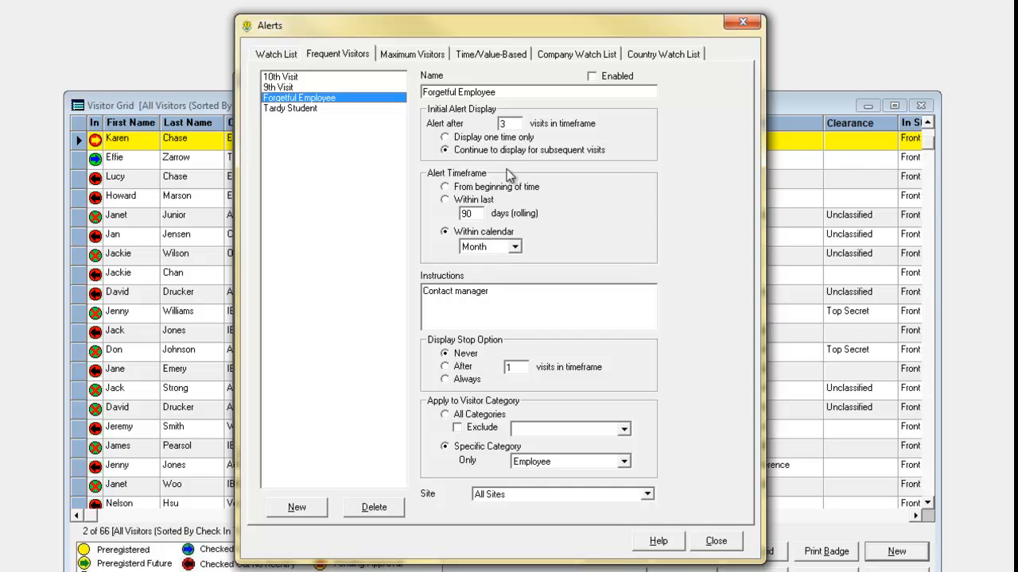
{"action": "left_click", "coordinate": [475, 56]}
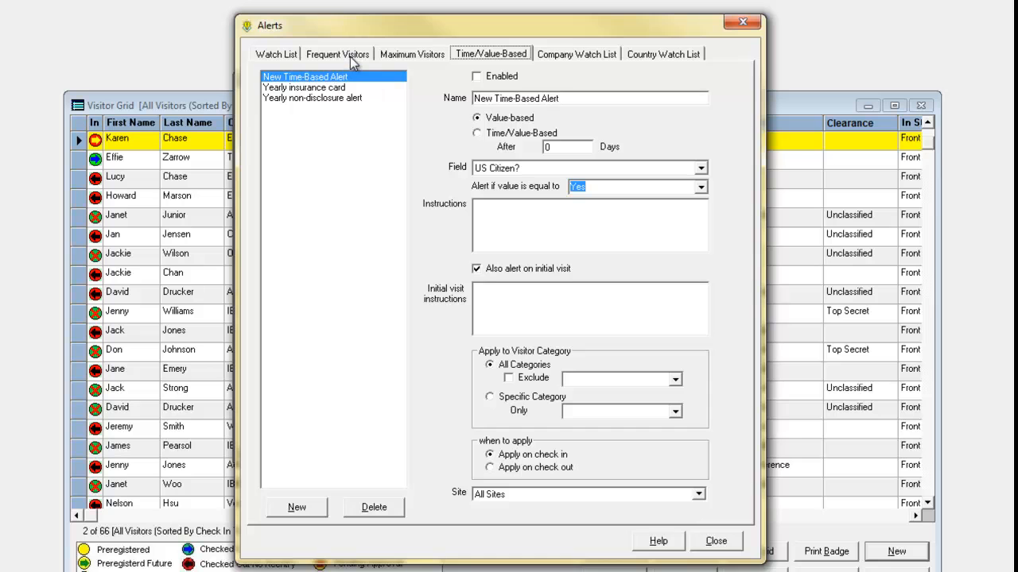
{"action": "left_click", "coordinate": [345, 96]}
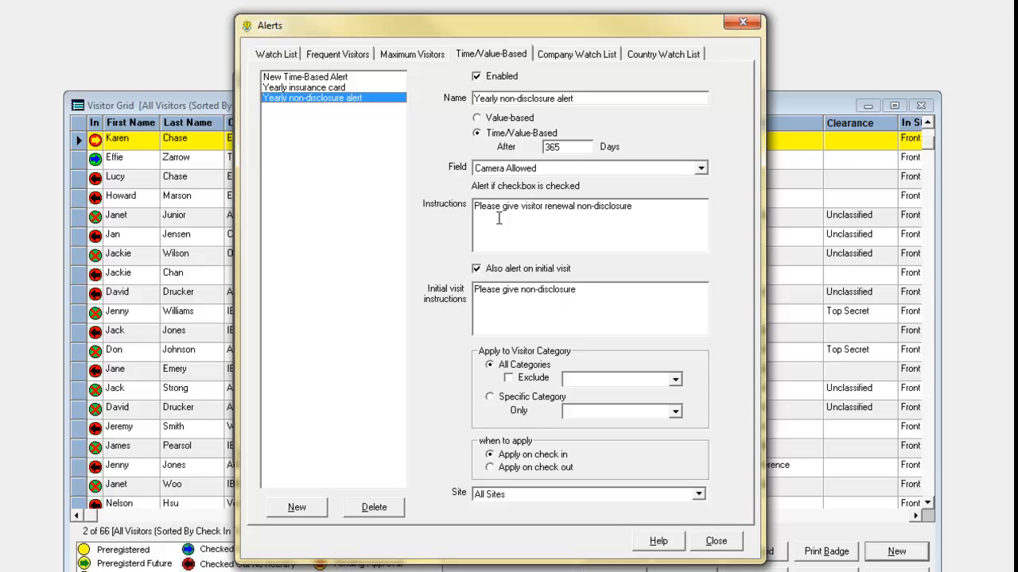
Review the Maximum Visitors, Company Watch List and Country Watch List alert settings, and close the Alerts settings.
{"action": "left_click", "coordinate": [415, 55]}
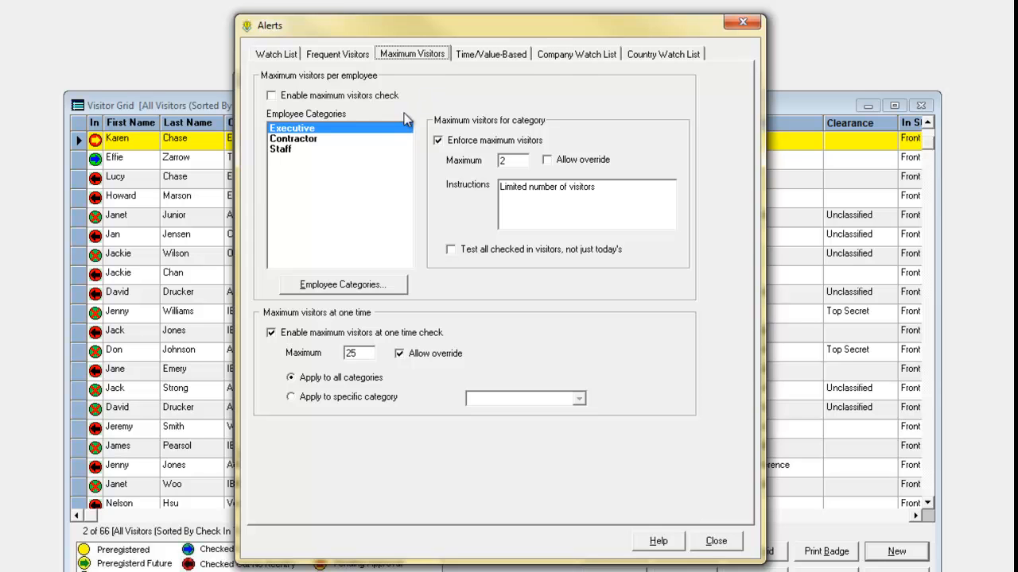
{"action": "left_click", "coordinate": [567, 56]}
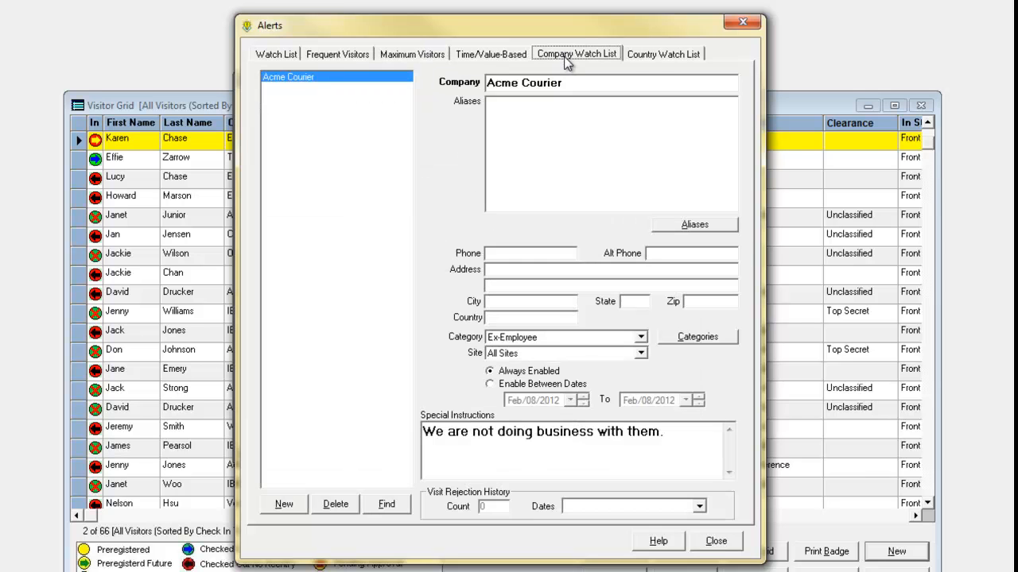
{"action": "left_click", "coordinate": [636, 55]}
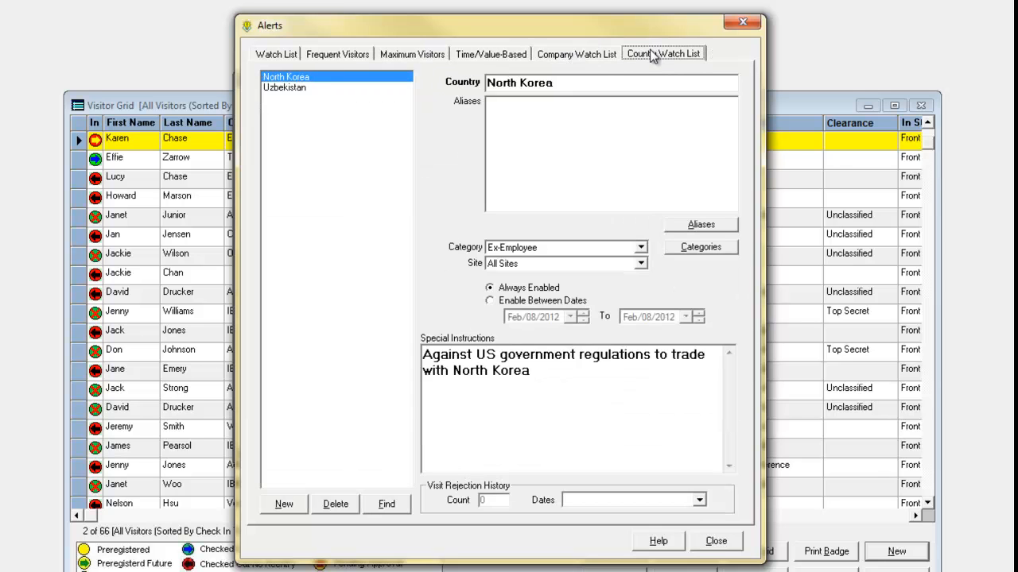
{"action": "left_click", "coordinate": [579, 60]}
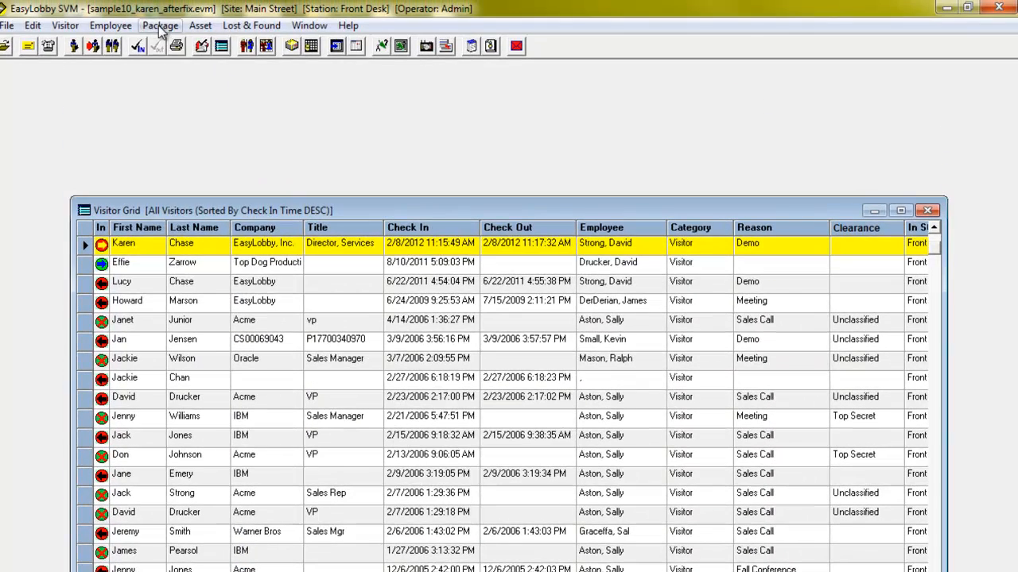
Display the package form for recording deliveries and close it without entering anything.
{"action": "left_click", "coordinate": [160, 19]}
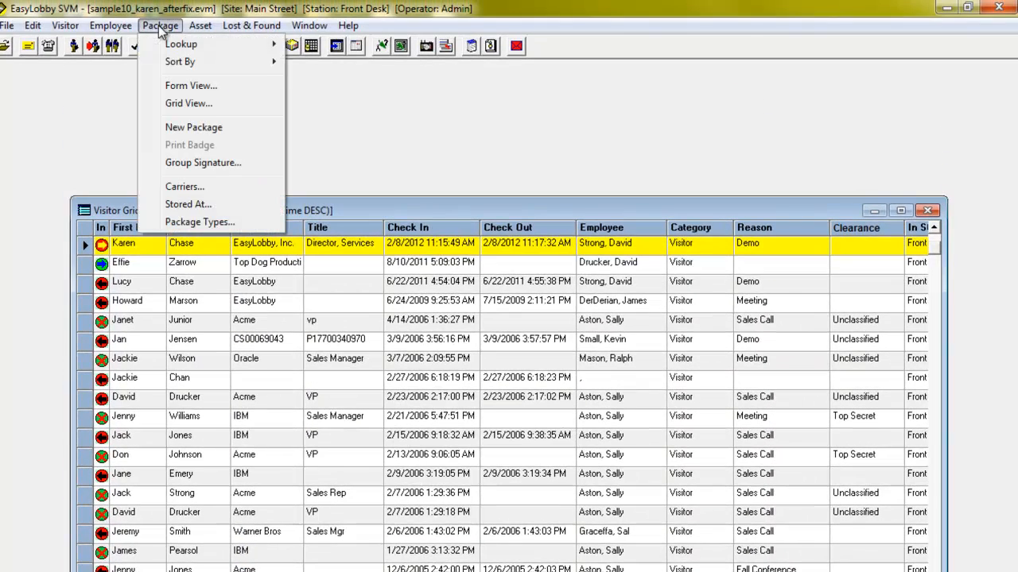
{"action": "left_click", "coordinate": [188, 81]}
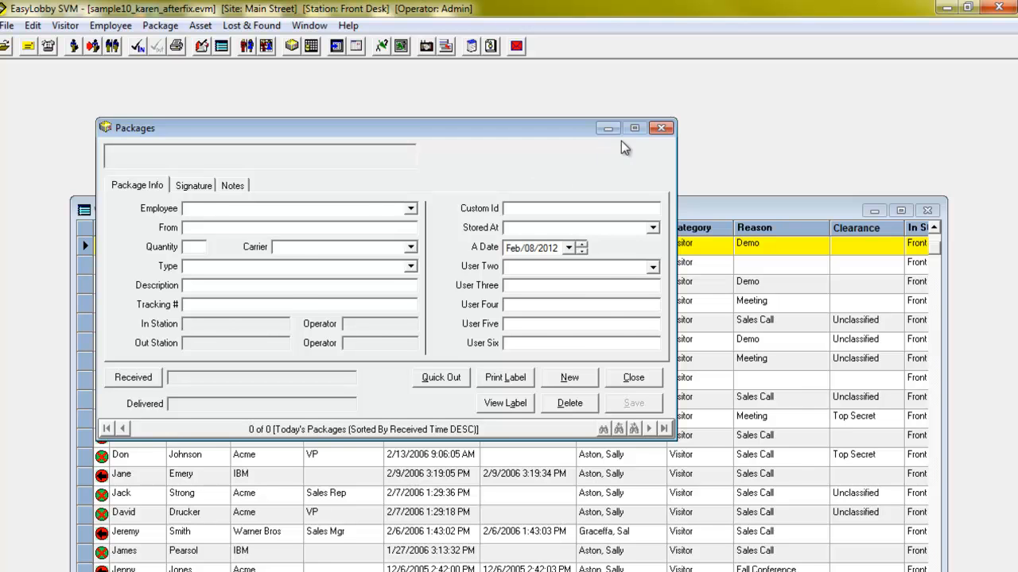
{"action": "left_click", "coordinate": [659, 128]}
Bring up the email message to the selected visitor's host and close it without sending.
{"action": "left_click", "coordinate": [26, 48]}
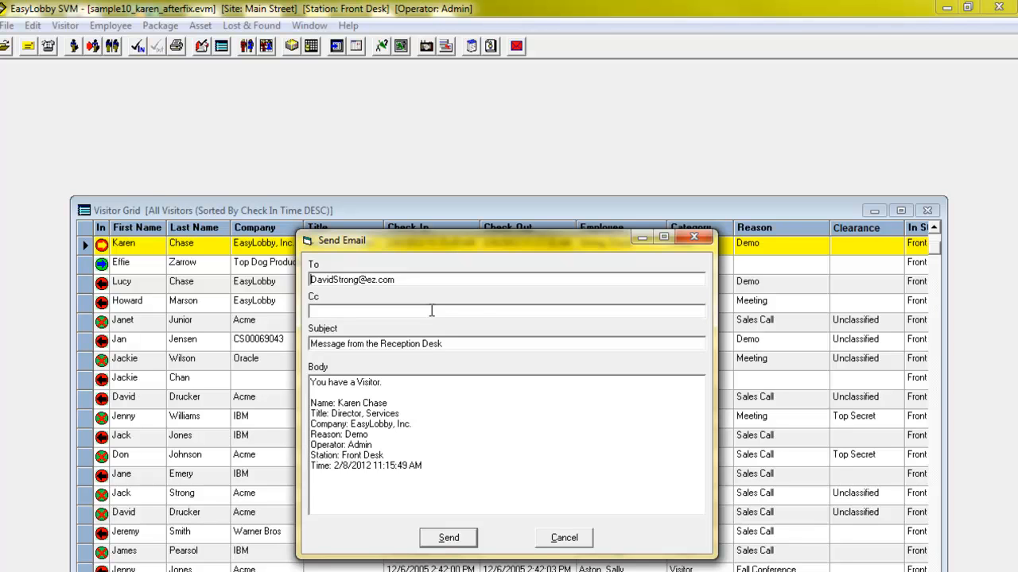
{"action": "left_click", "coordinate": [699, 238]}
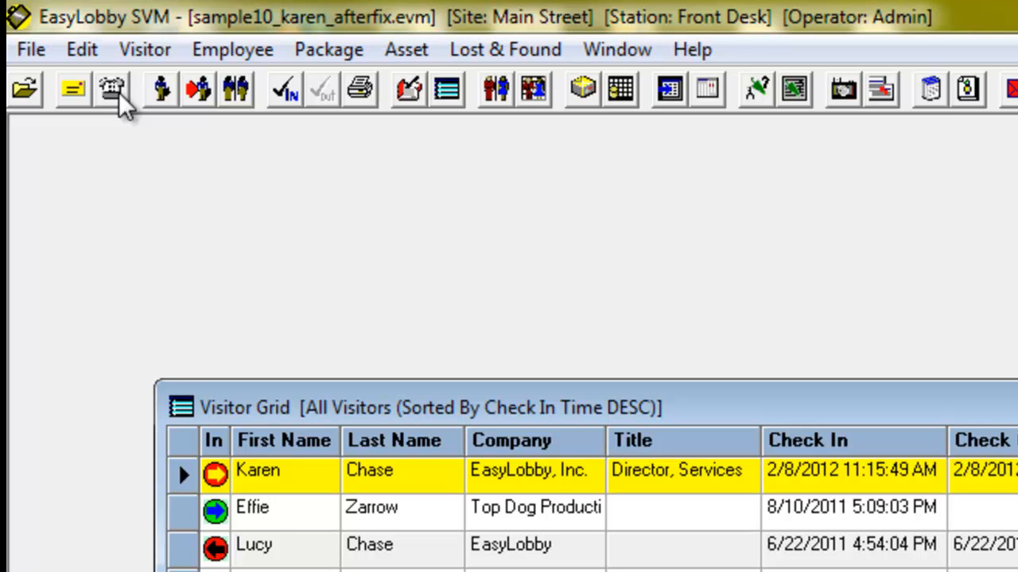
Start a new asset loan, view the employees available as borrowers, and close the form without saving.
{"action": "left_click", "coordinate": [415, 57]}
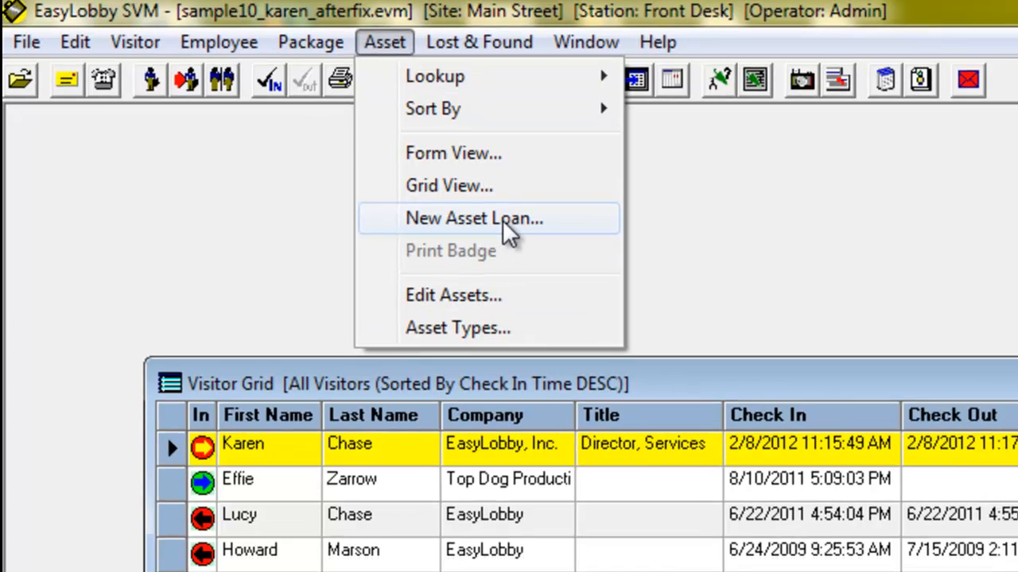
{"action": "left_click", "coordinate": [509, 235]}
{"action": "left_click", "coordinate": [394, 145]}
{"action": "left_click", "coordinate": [437, 143]}
{"action": "left_click", "coordinate": [593, 167]}
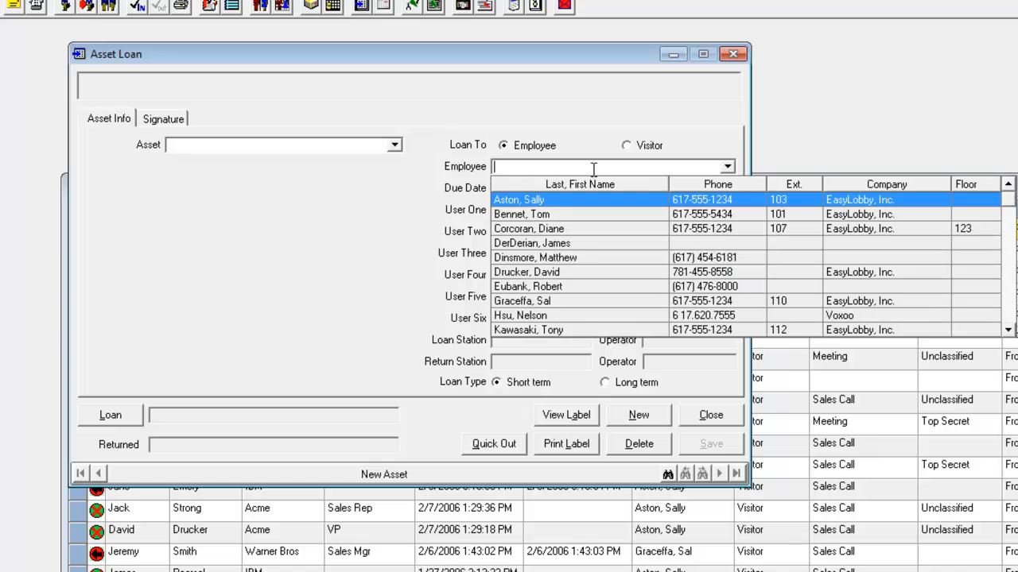
{"action": "left_click", "coordinate": [359, 216]}
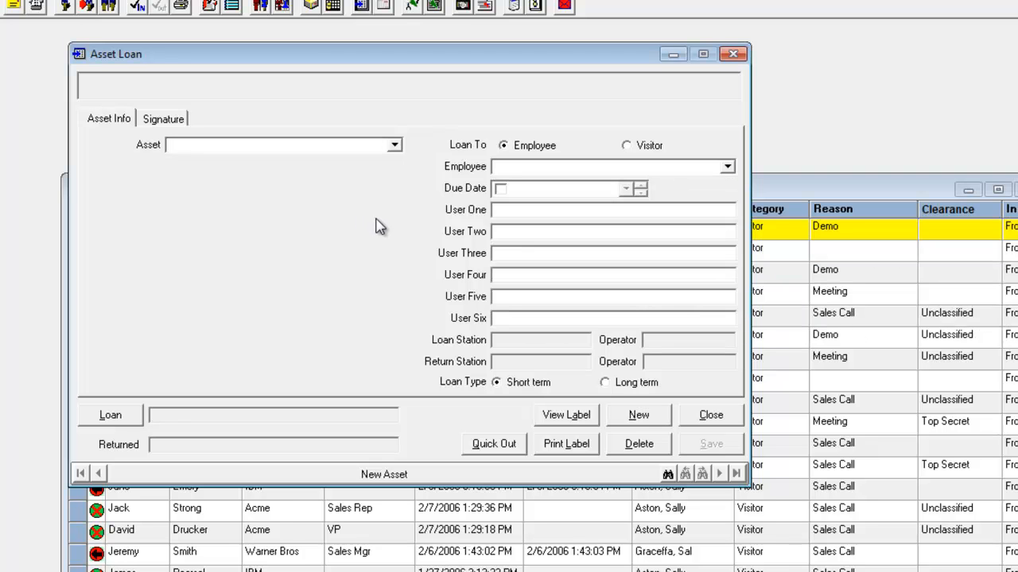
{"action": "left_click", "coordinate": [720, 58]}
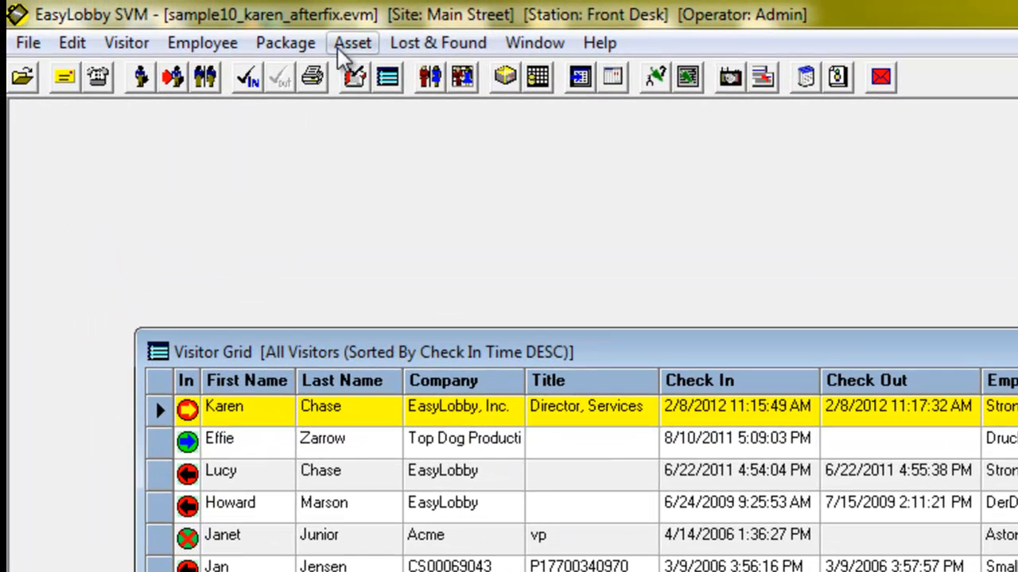
{"action": "left_click", "coordinate": [30, 45]}
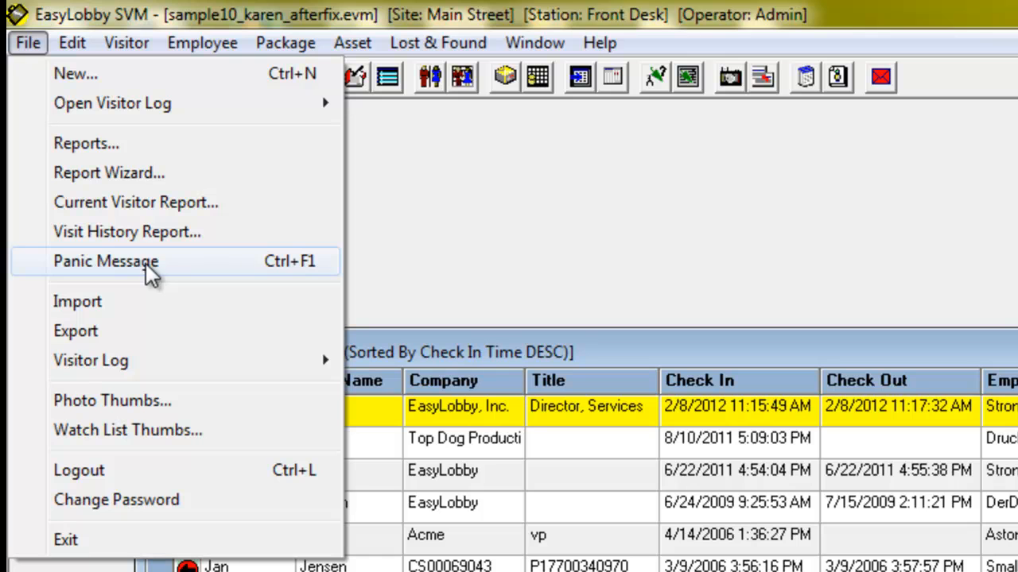
{"action": "left_click", "coordinate": [513, 245]}
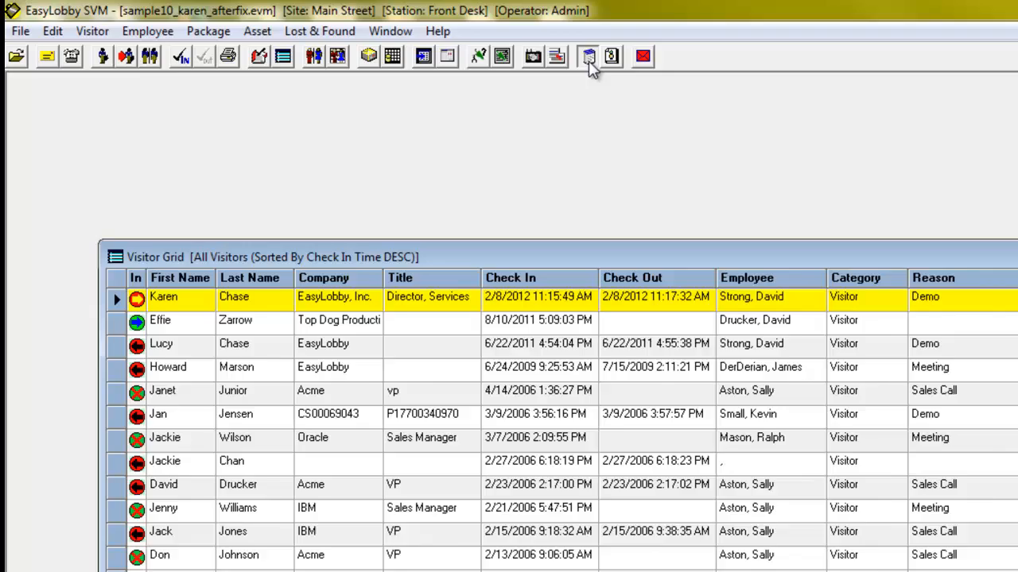
{"action": "left_click", "coordinate": [589, 62]}
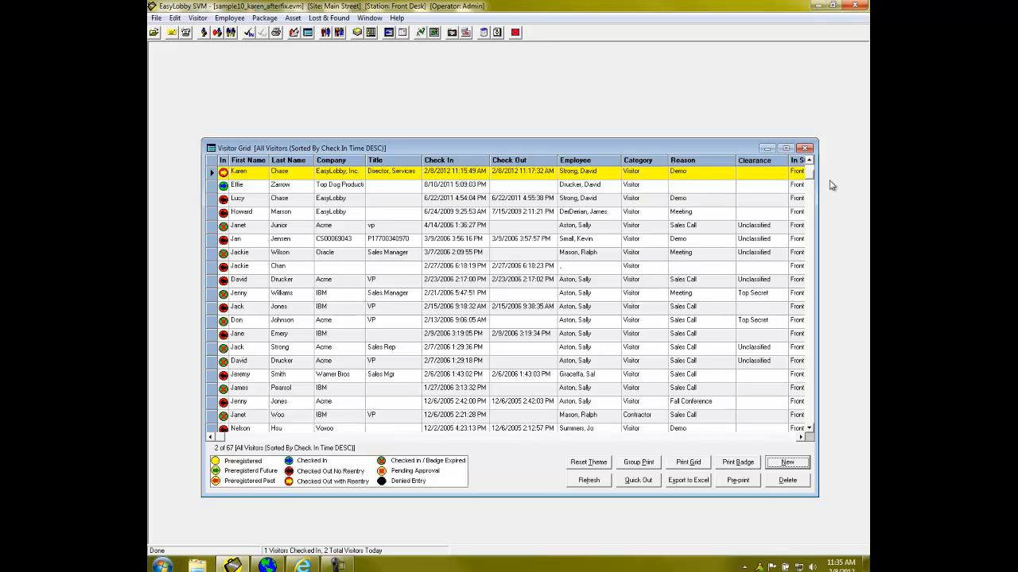
Open the record of the visitor checked in on 2/8/2012 at 11:28 AM and copy its badge custom ID.
{"action": "scroll", "coordinate": [810, 171], "scroll_direction": "up", "scroll_amount": 1}
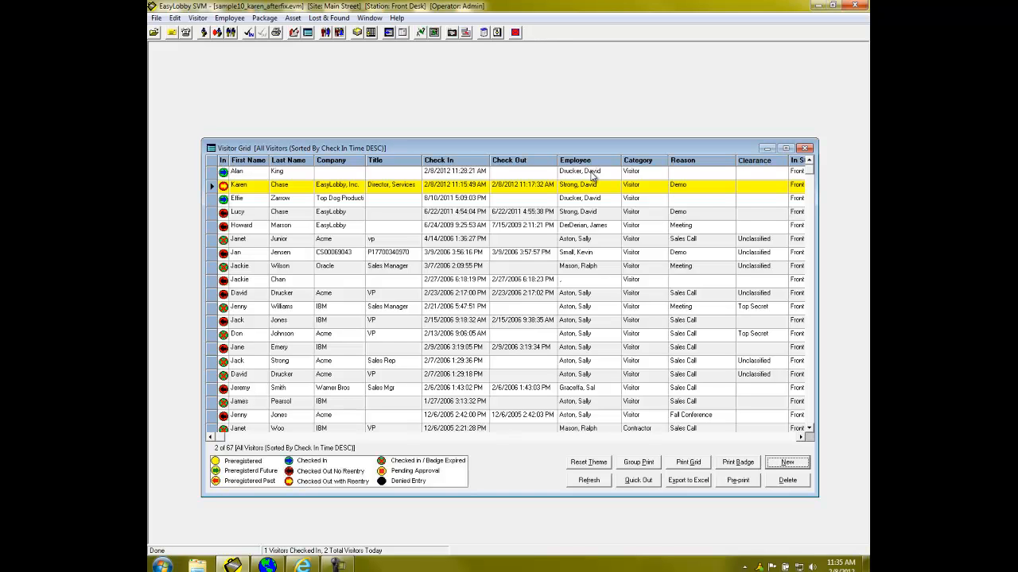
{"action": "double_click", "coordinate": [372, 173]}
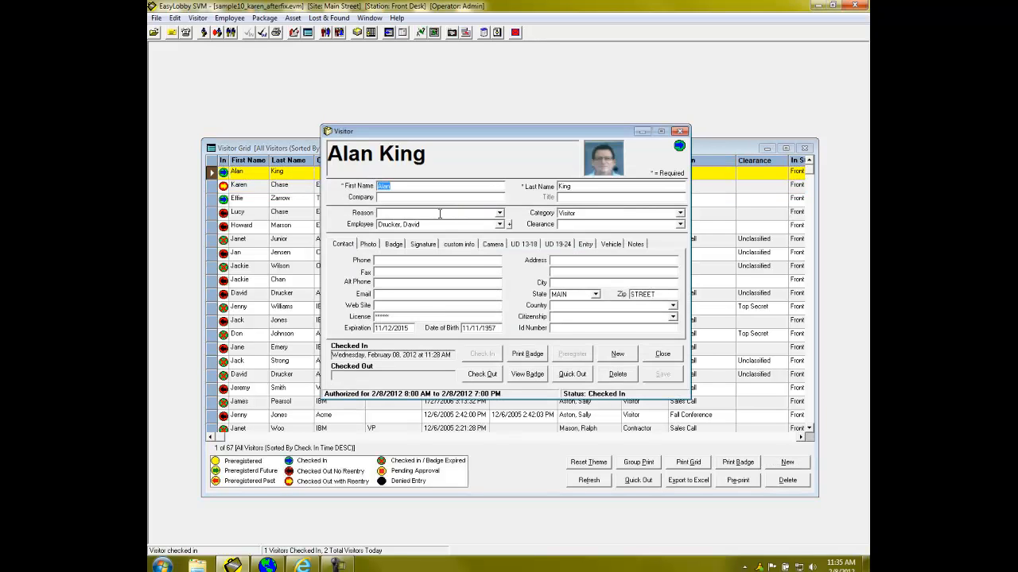
{"action": "left_click", "coordinate": [394, 245]}
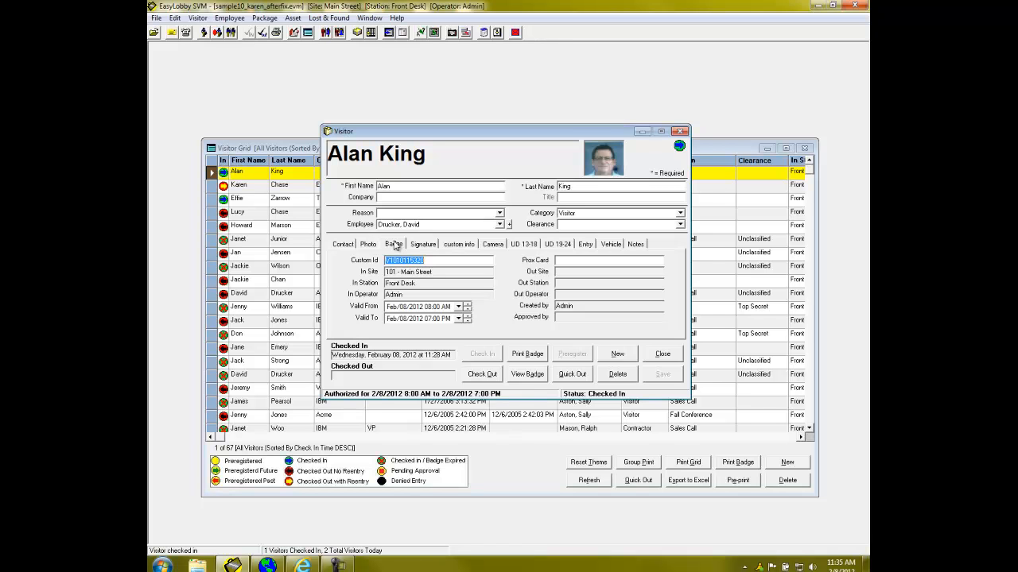
Switch to EasyLobby Satellite and record the visitor's checkpoint arrival by manually entering the badge's custom ID.
{"action": "left_click", "coordinate": [277, 565]}
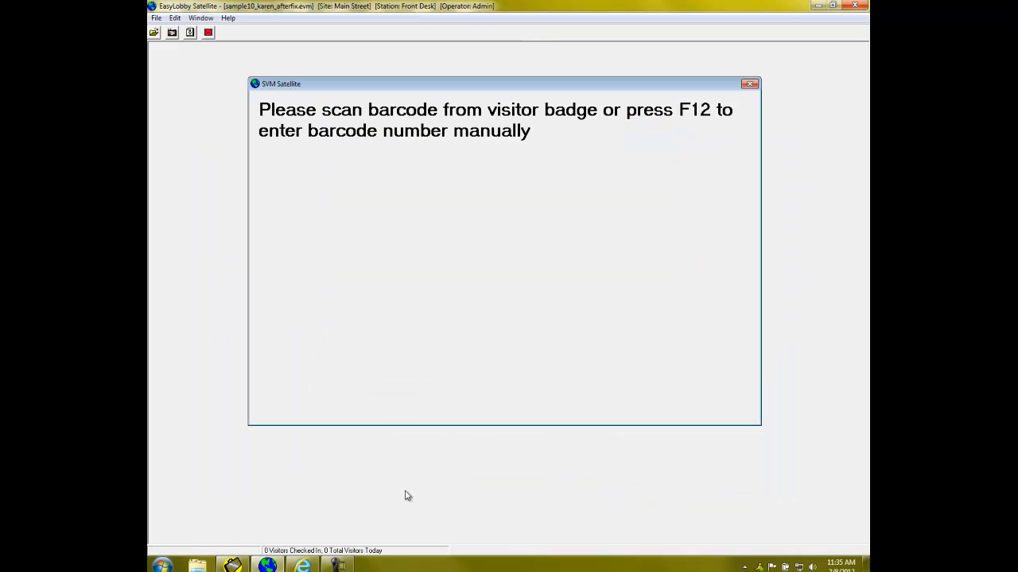
{"action": "key", "text": "F12"}
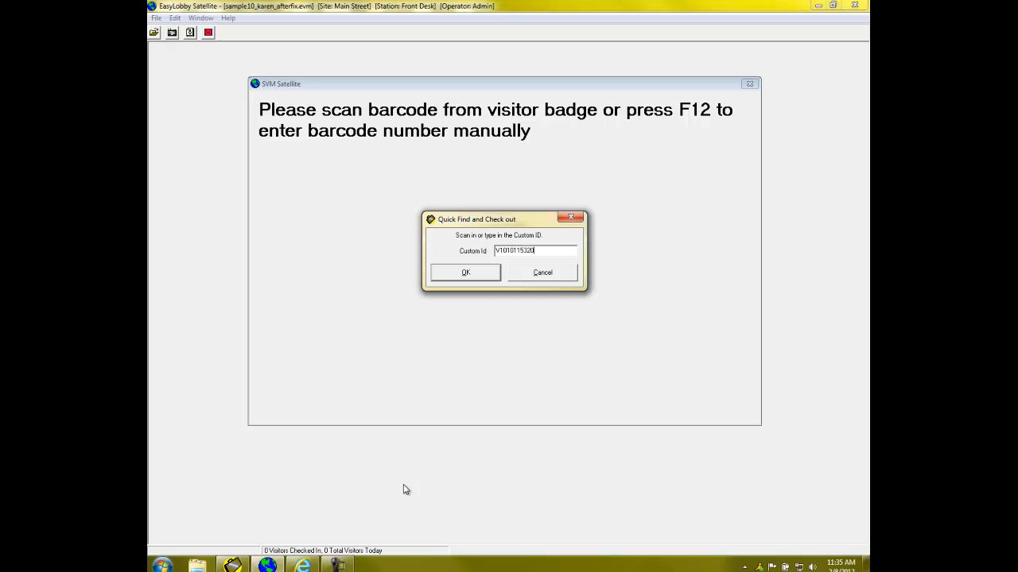
{"action": "left_click", "coordinate": [495, 278]}
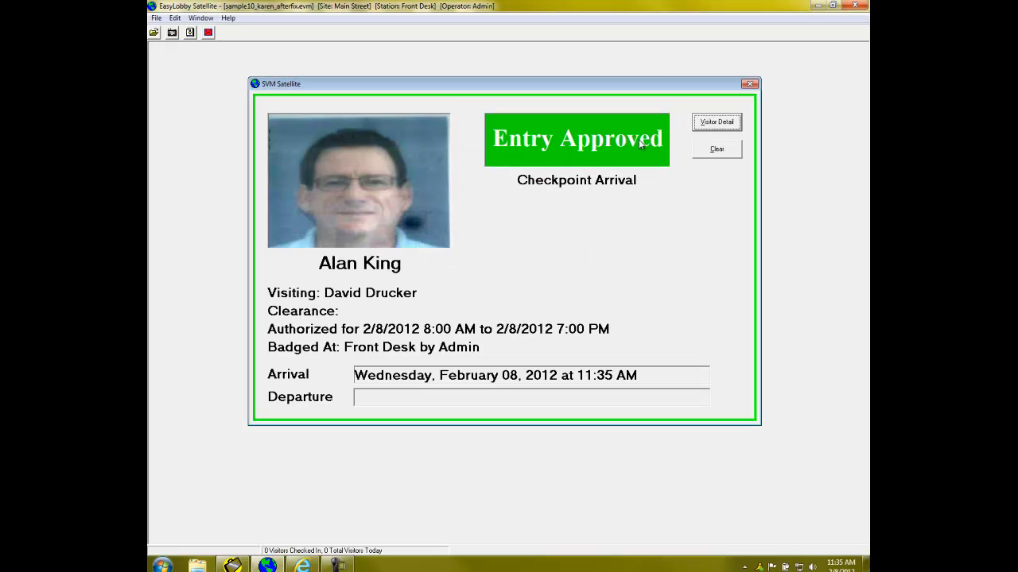
Clear the arrival display, enter the same custom ID again to record the checkpoint departure, and clear the display.
{"action": "left_click", "coordinate": [718, 150]}
{"action": "key", "text": "F12"}
{"action": "key", "text": "ctrl+v"}
{"action": "left_click", "coordinate": [465, 277]}
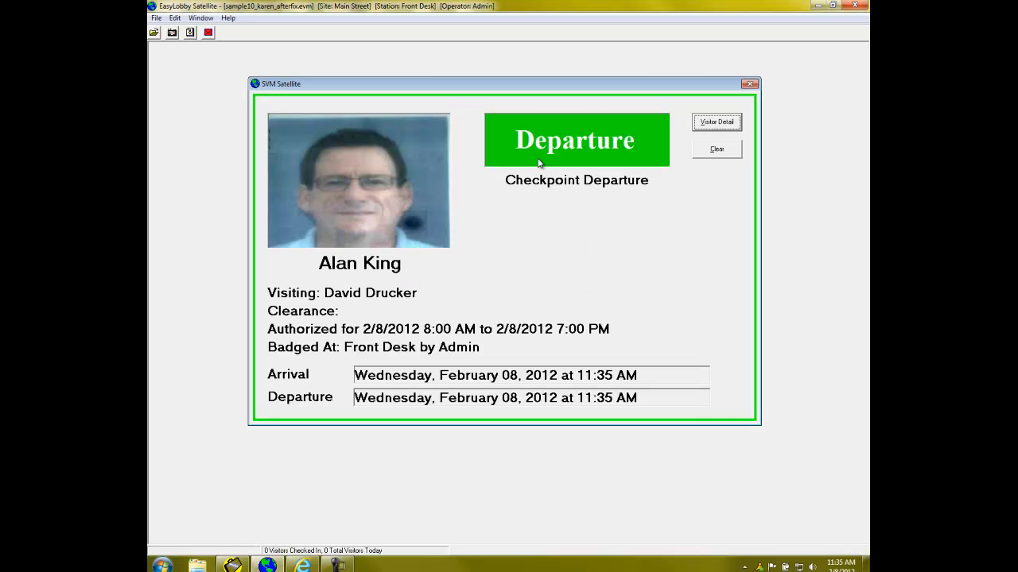
{"action": "left_click", "coordinate": [706, 151]}
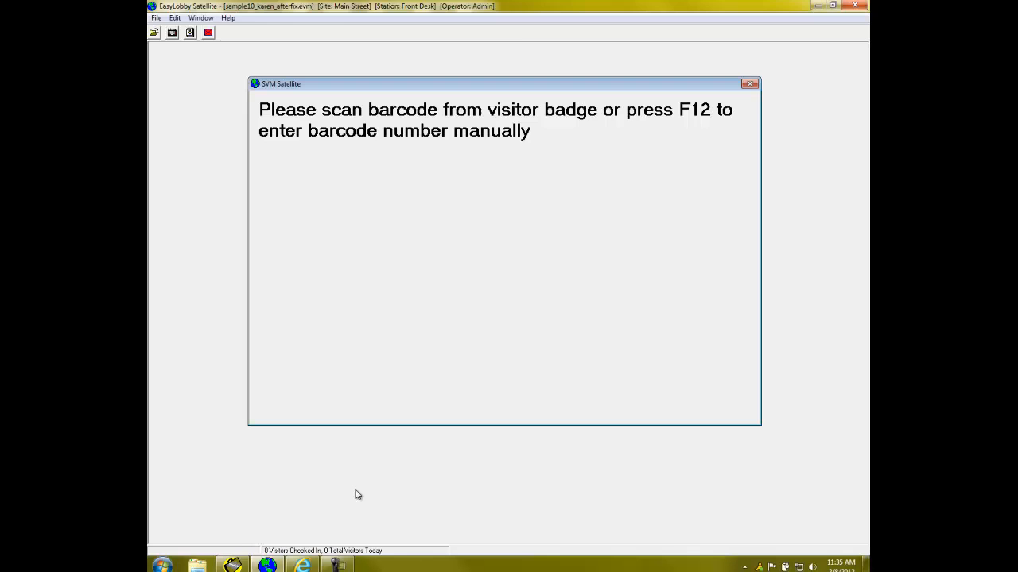
Switch back to EasyLobby SVM and view the Entry details in the visitor's record.
{"action": "left_click", "coordinate": [235, 565]}
{"action": "left_click", "coordinate": [589, 246]}
{"action": "right_click", "coordinate": [573, 289]}
{"action": "left_click", "coordinate": [590, 295]}
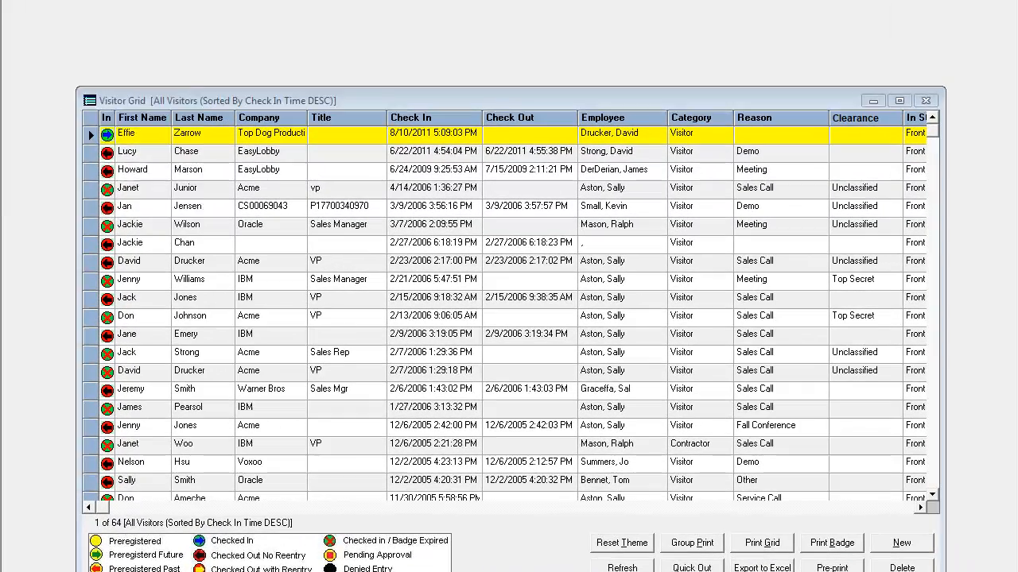
View the options for opening a visitor log by filename, data source or UDL.
{"action": "left_click", "coordinate": [160, 17]}
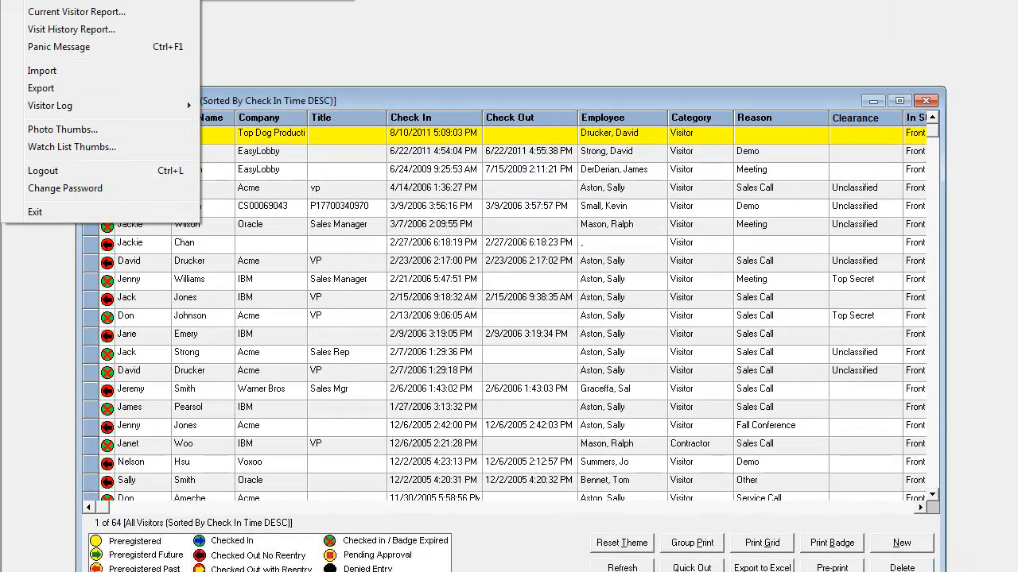
{"action": "mouse_move", "coordinate": [27, 43]}
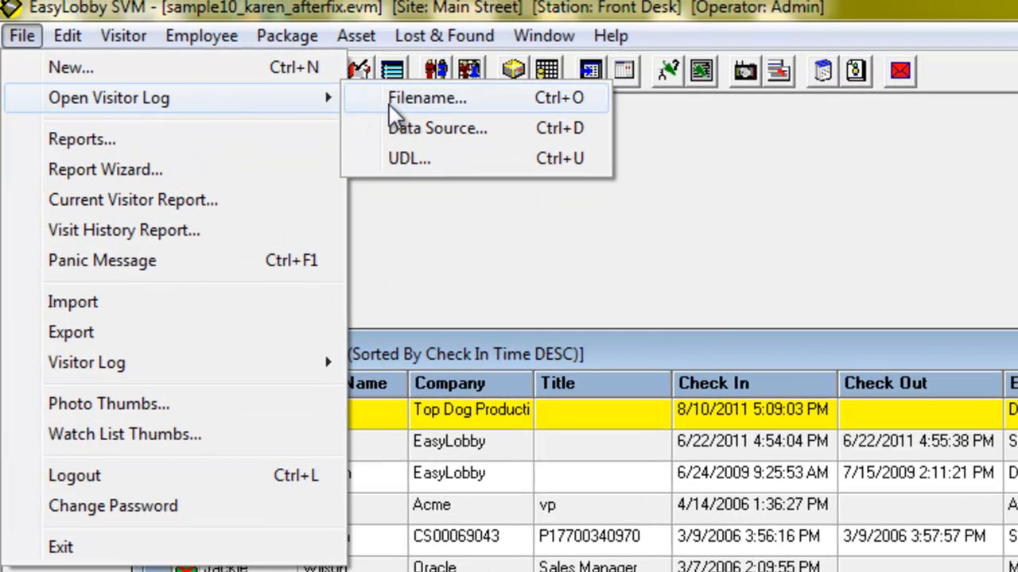
{"action": "left_click", "coordinate": [430, 144]}
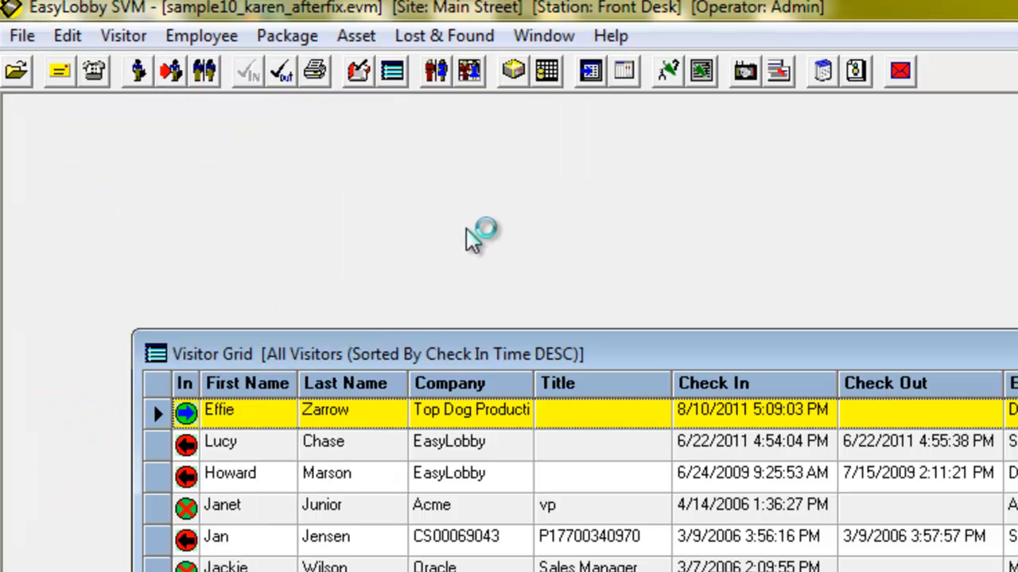
Open the user accounts and examine the authentication choices and security levels available for the Admin account.
{"action": "left_click", "coordinate": [63, 38]}
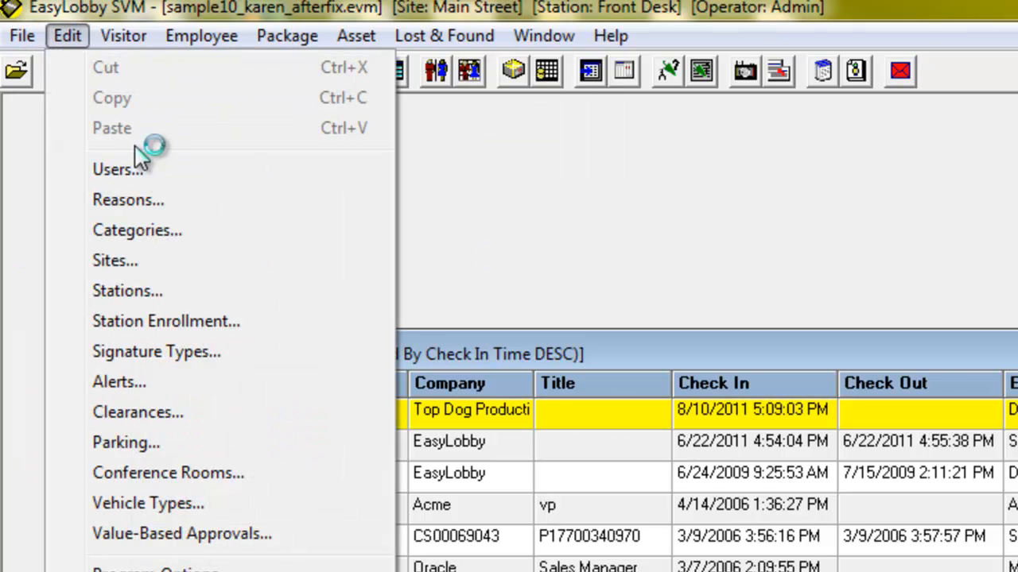
{"action": "left_click", "coordinate": [150, 171]}
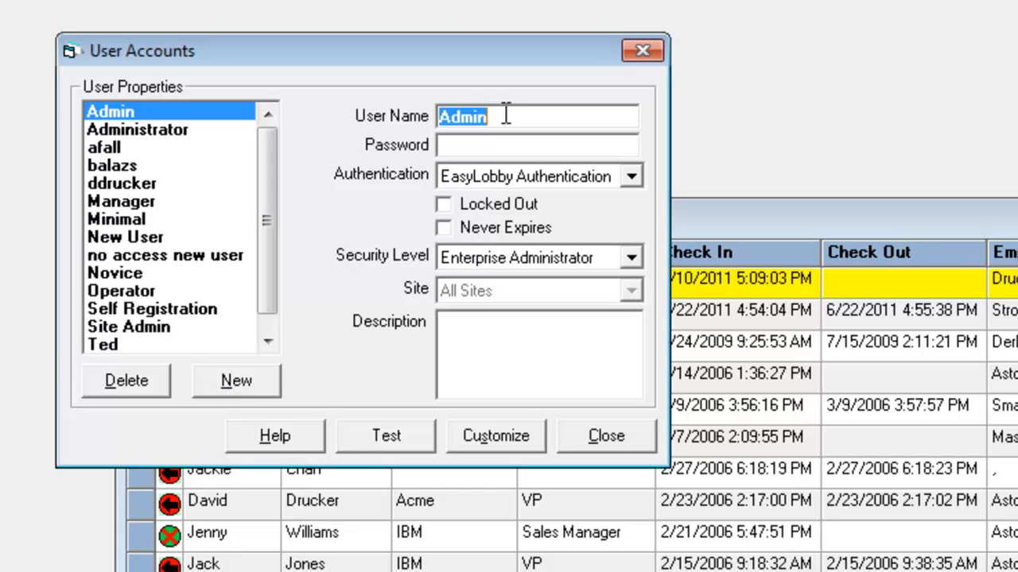
{"action": "left_click", "coordinate": [631, 178]}
{"action": "left_click", "coordinate": [405, 209]}
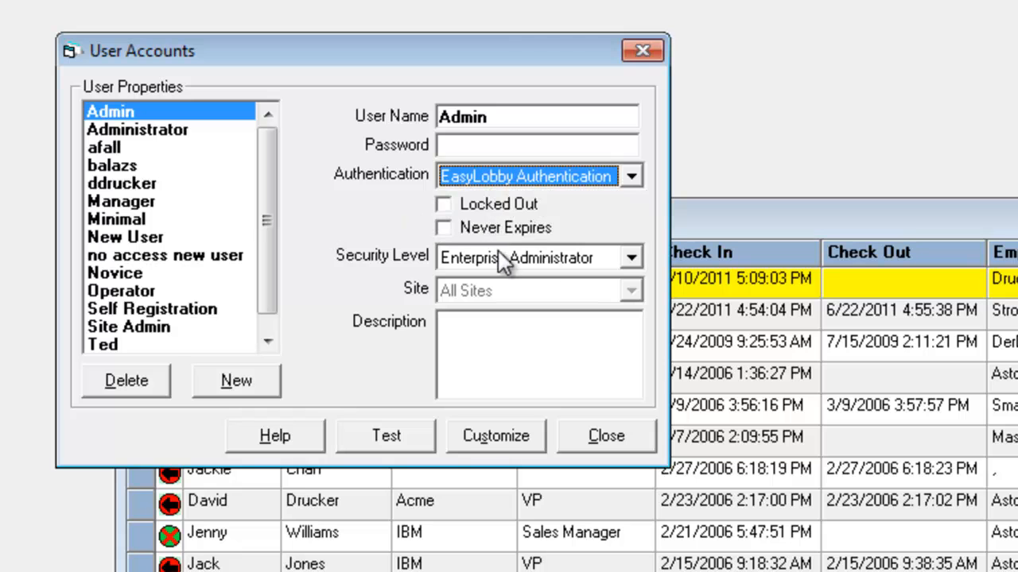
{"action": "left_click", "coordinate": [631, 260]}
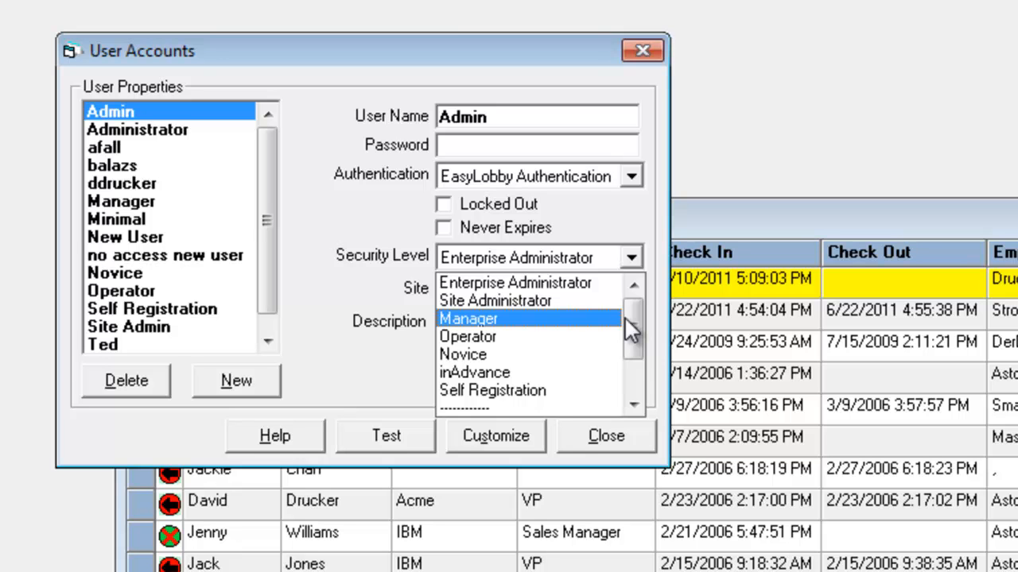
{"action": "left_click", "coordinate": [627, 360]}
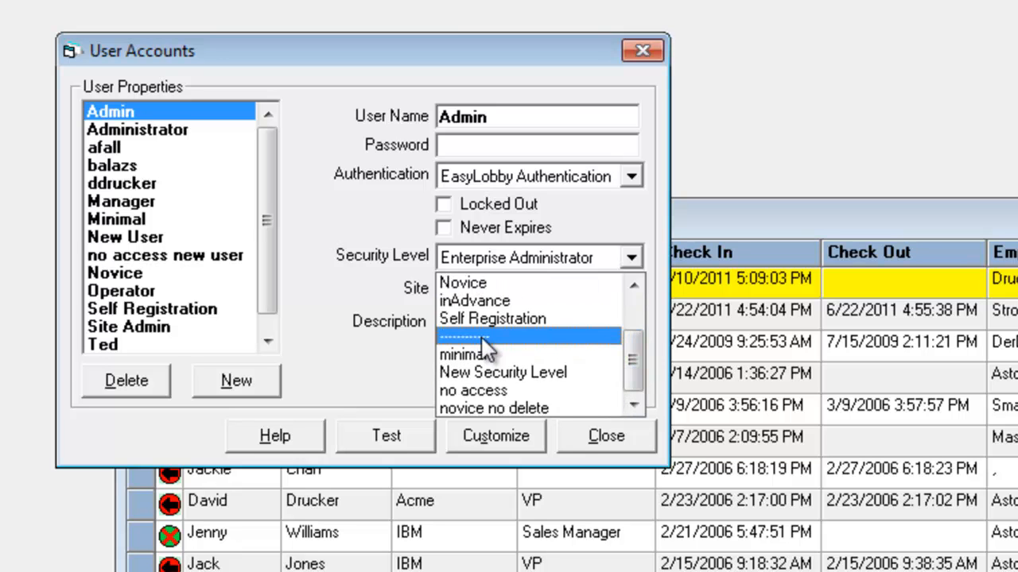
{"action": "left_click", "coordinate": [377, 362]}
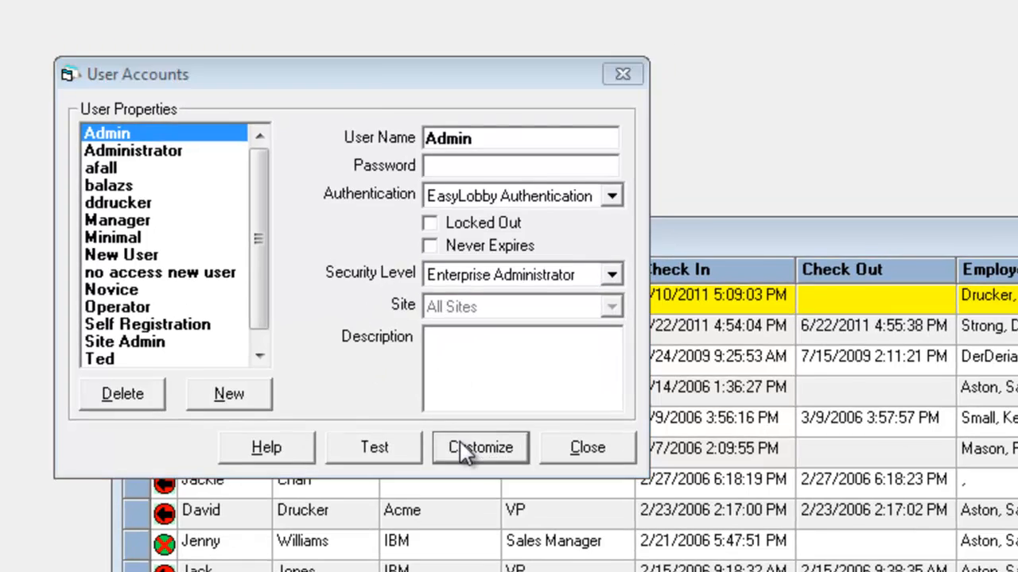
Examine the permissions of the custom security level "minimal", and close the security level and user account settings.
{"action": "left_click", "coordinate": [495, 435]}
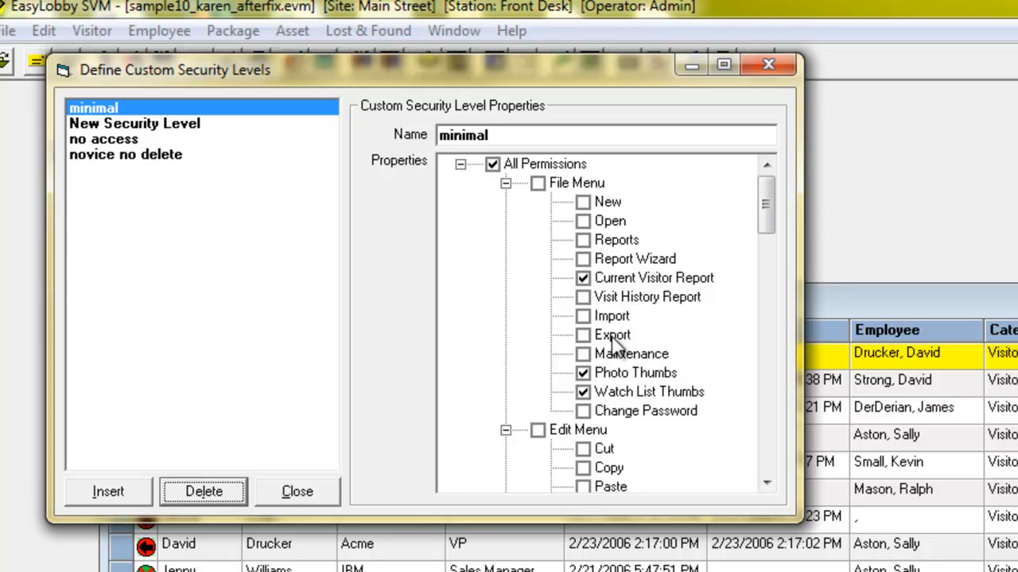
{"action": "left_click_drag", "start_coordinate": [766, 211], "coordinate": [766, 290]}
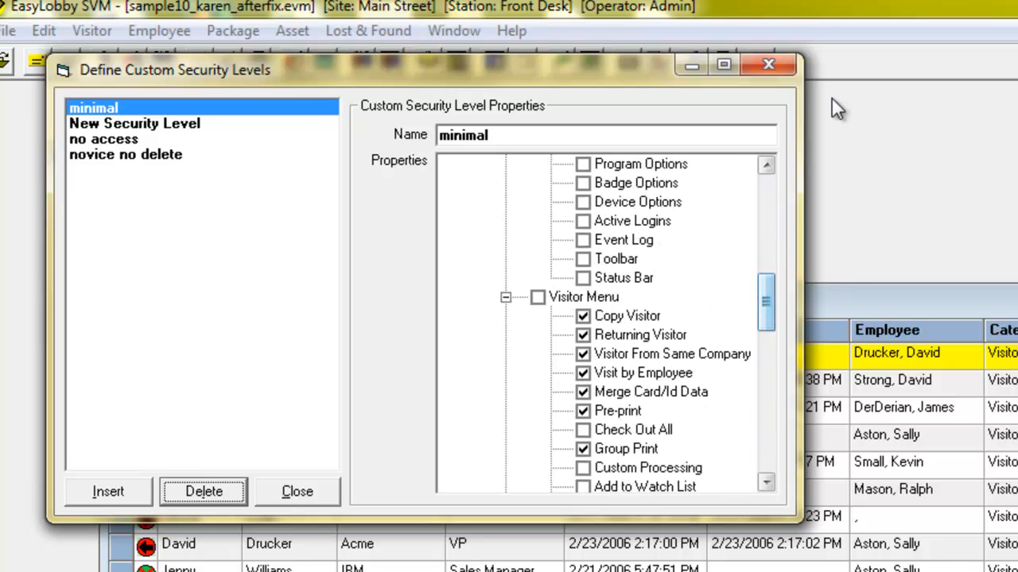
{"action": "left_click", "coordinate": [768, 64]}
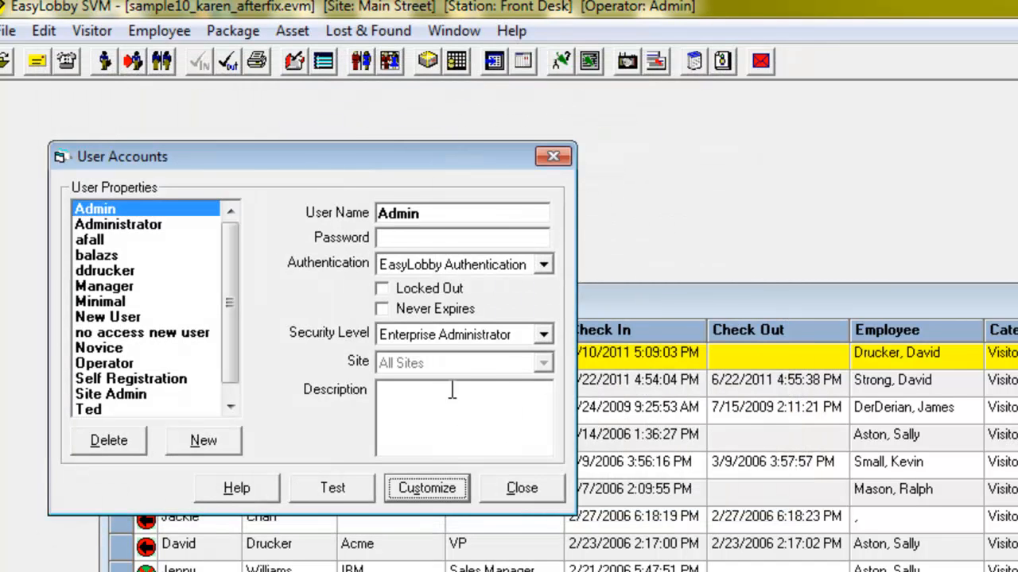
{"action": "left_click", "coordinate": [521, 488]}
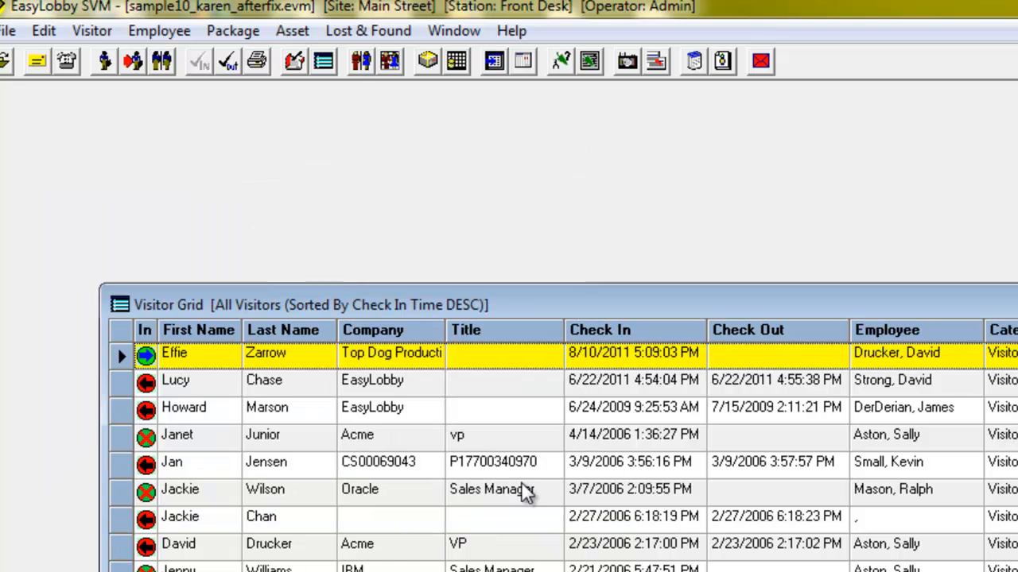
View the visitor categories and the sites assigned to the Visitor category, and close the category editor.
{"action": "left_click", "coordinate": [44, 31]}
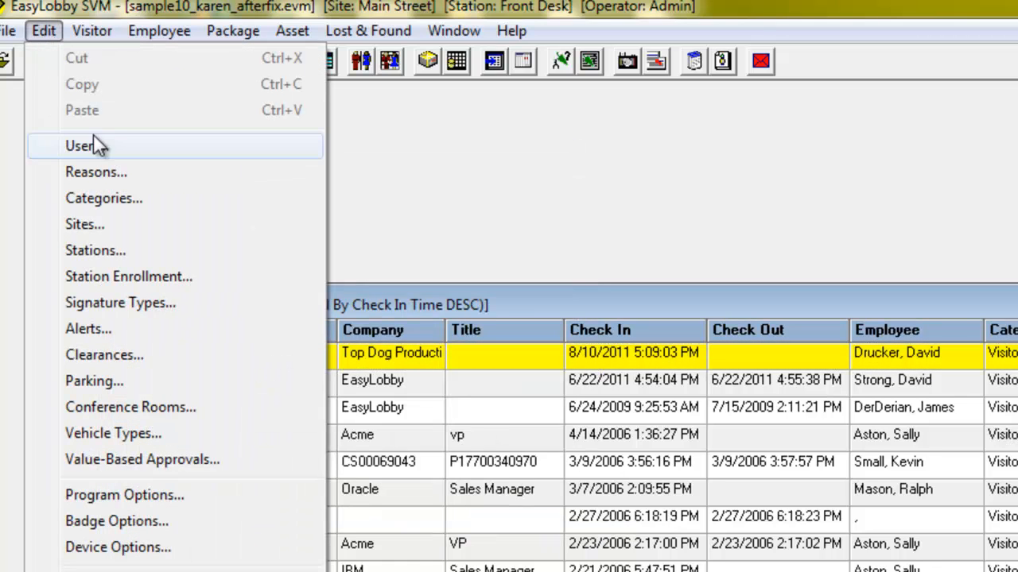
{"action": "left_click", "coordinate": [110, 198]}
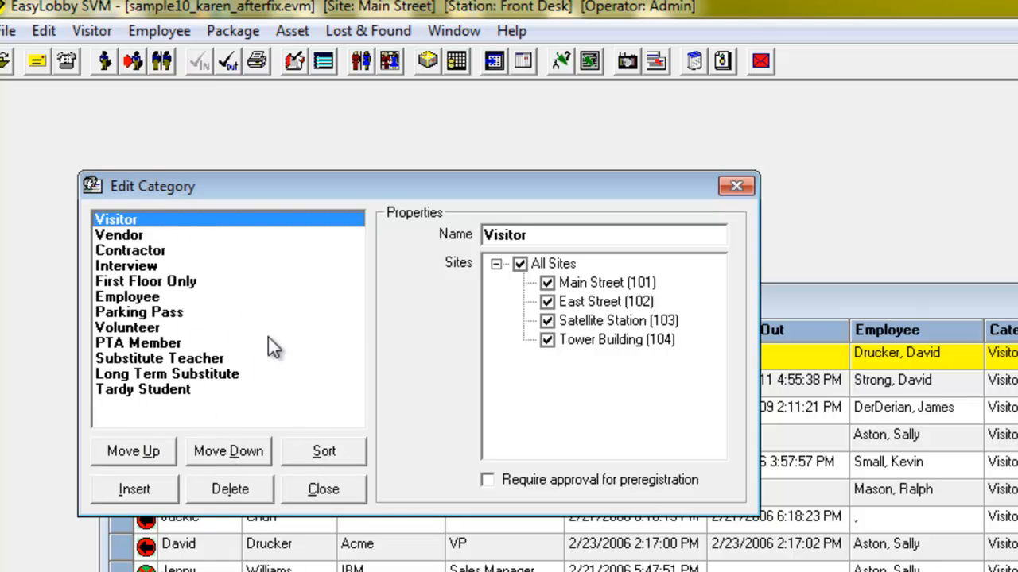
{"action": "left_click", "coordinate": [736, 188]}
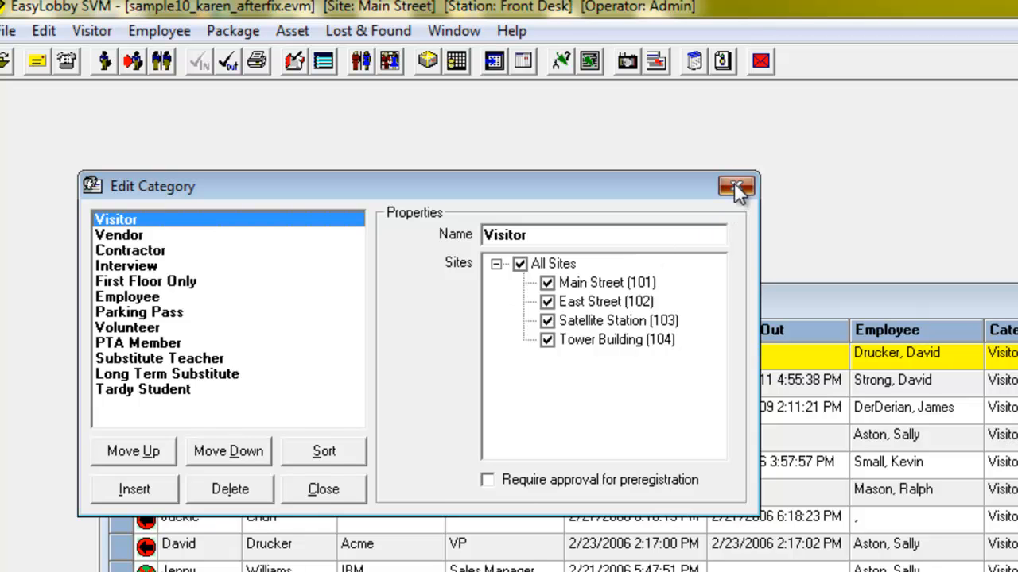
View this computer's site and station enrollment and close it without changes.
{"action": "left_click", "coordinate": [46, 32]}
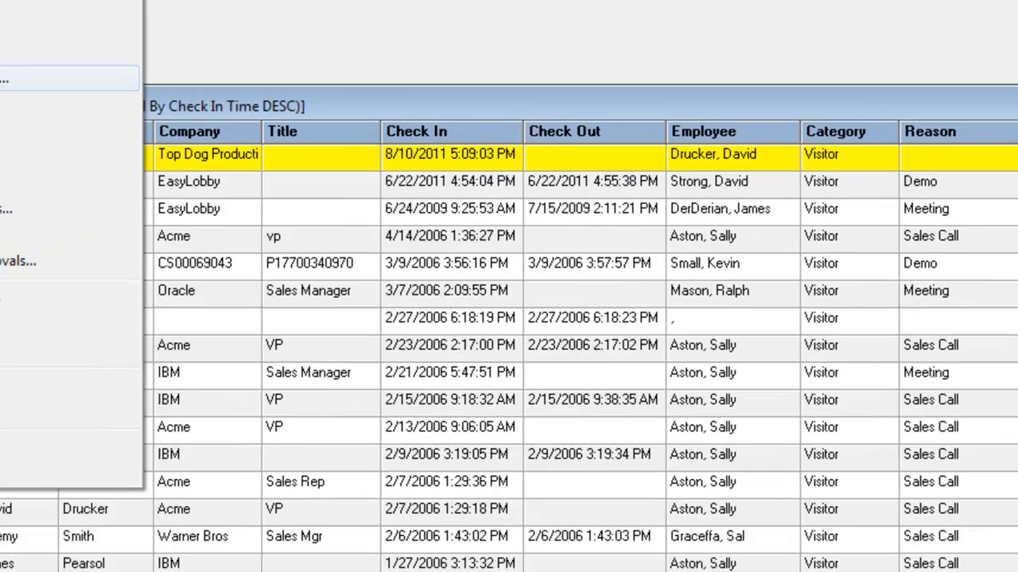
{"action": "left_click", "coordinate": [143, 277]}
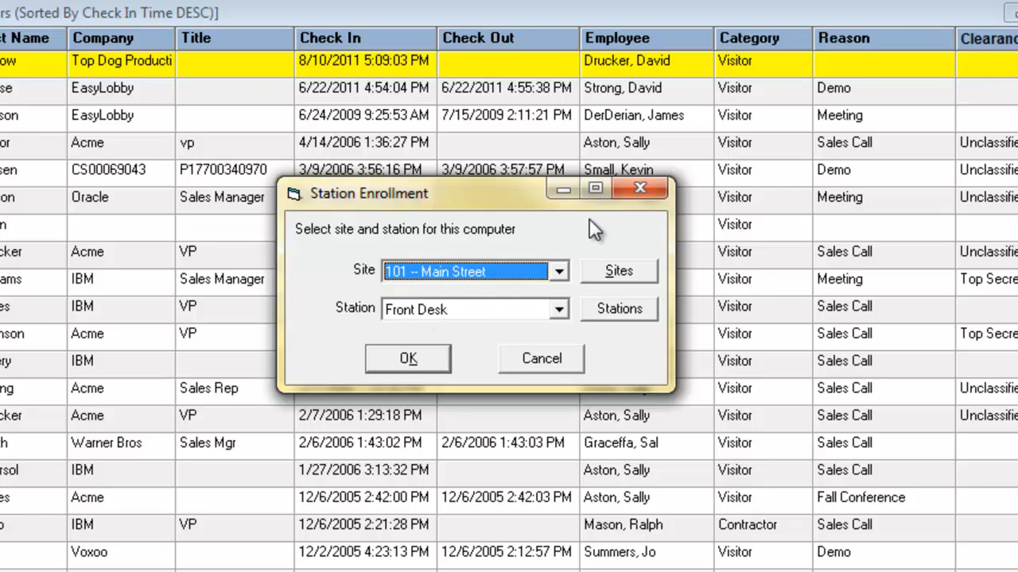
{"action": "left_click", "coordinate": [646, 194]}
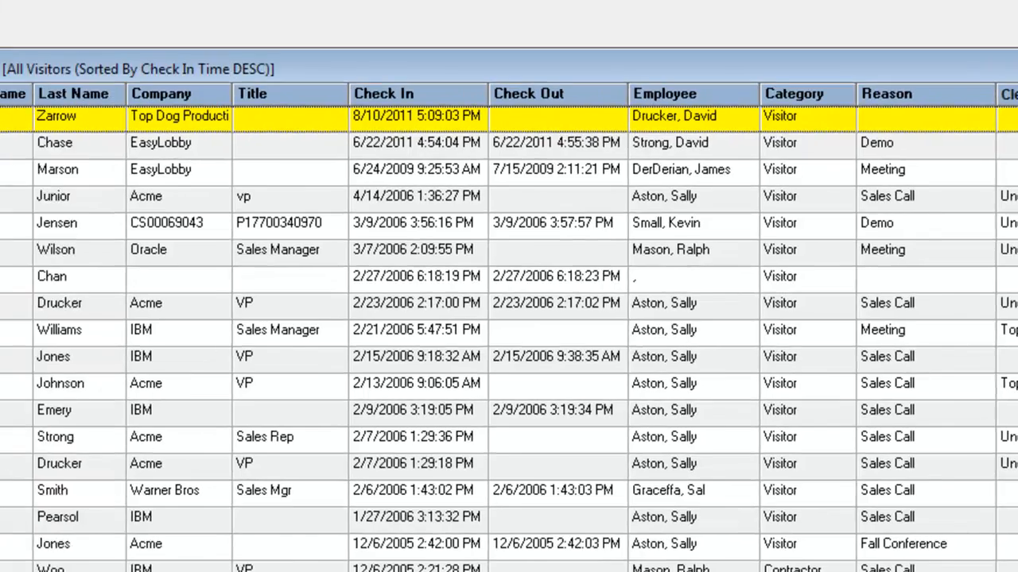
Review the local device options, including the site choices and the license and business card scanner settings, and close them.
{"action": "left_click", "coordinate": [54, 9]}
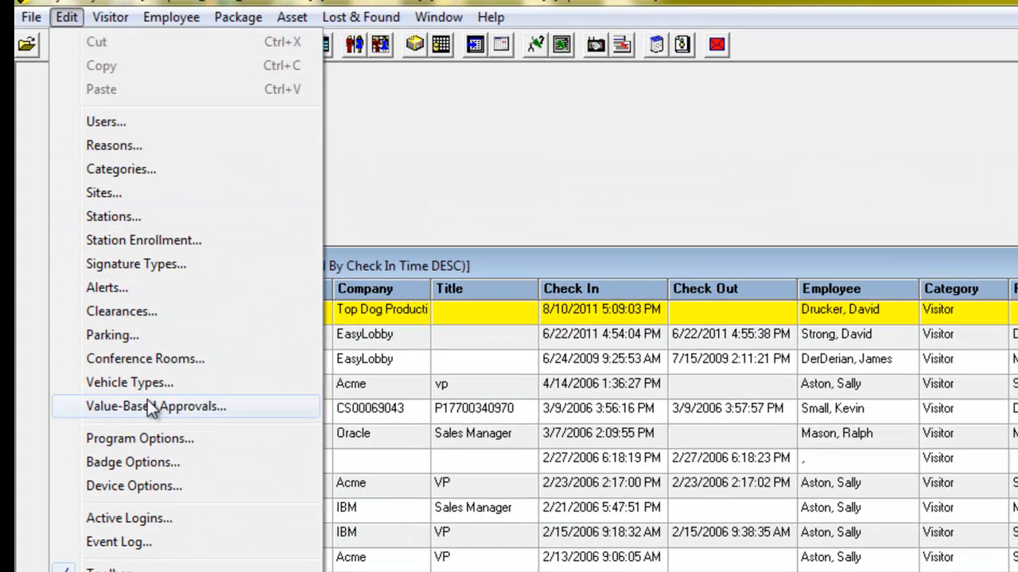
{"action": "left_click", "coordinate": [171, 486]}
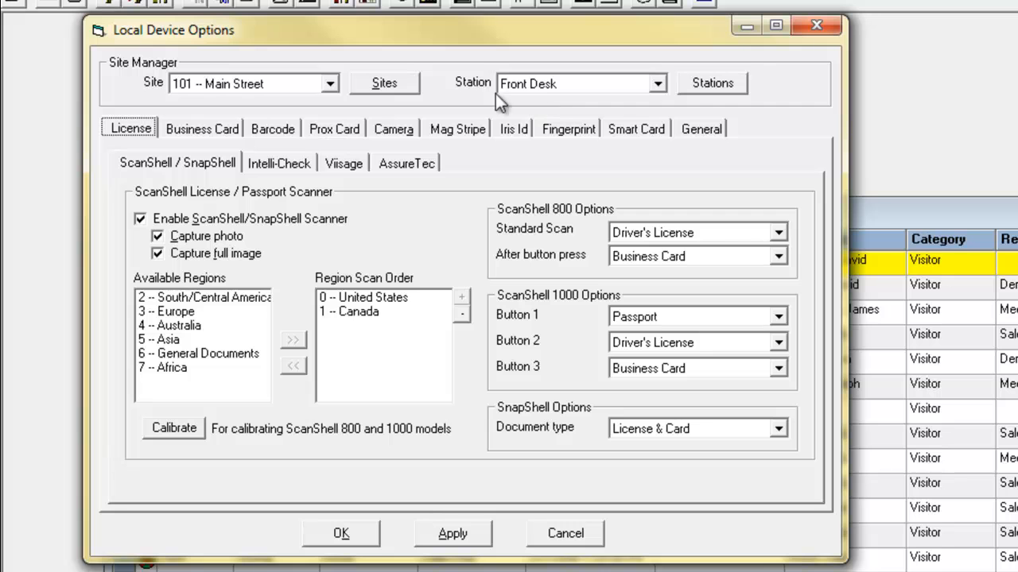
{"action": "left_click", "coordinate": [328, 84]}
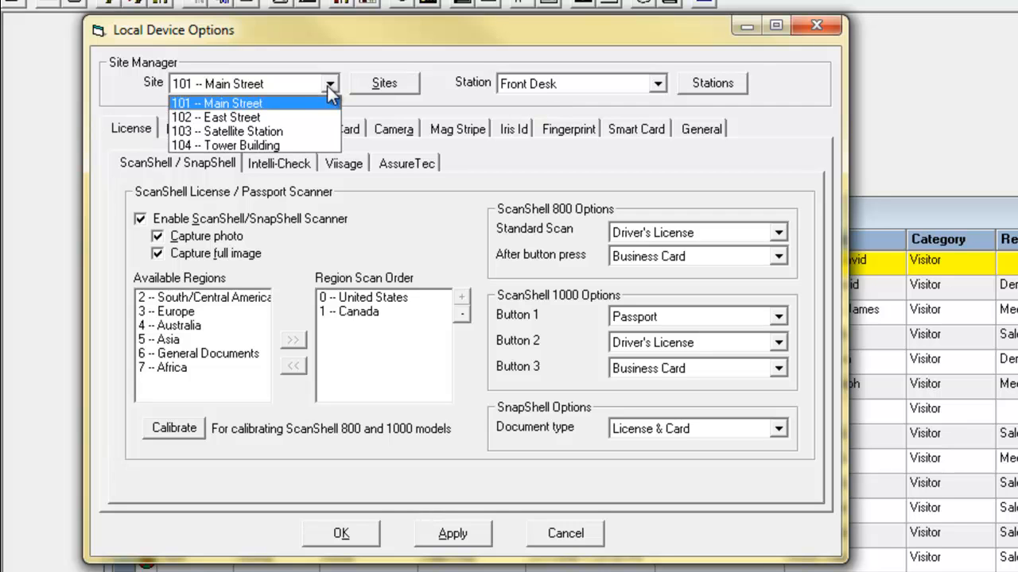
{"action": "left_click", "coordinate": [429, 116]}
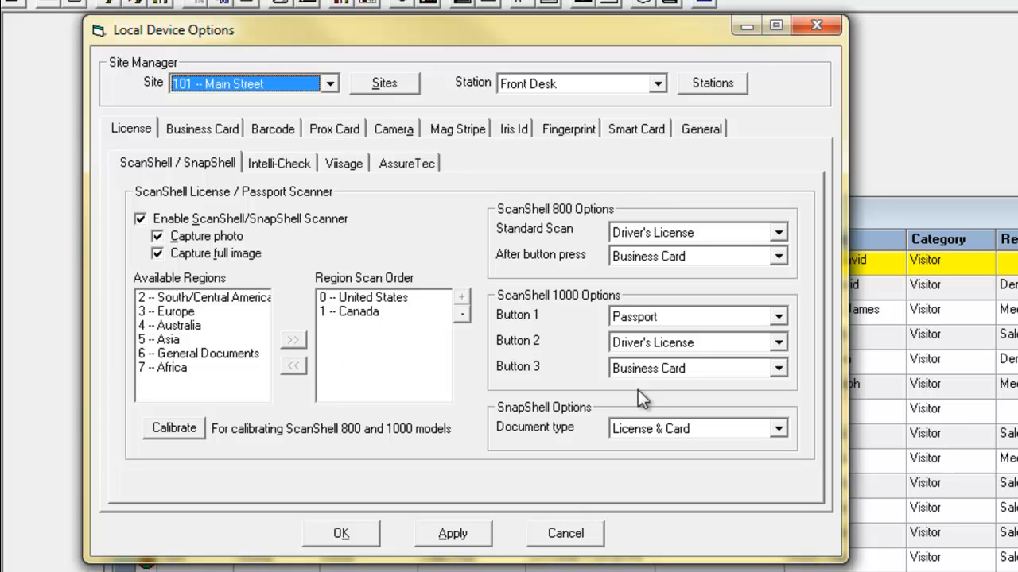
{"action": "left_click", "coordinate": [196, 132]}
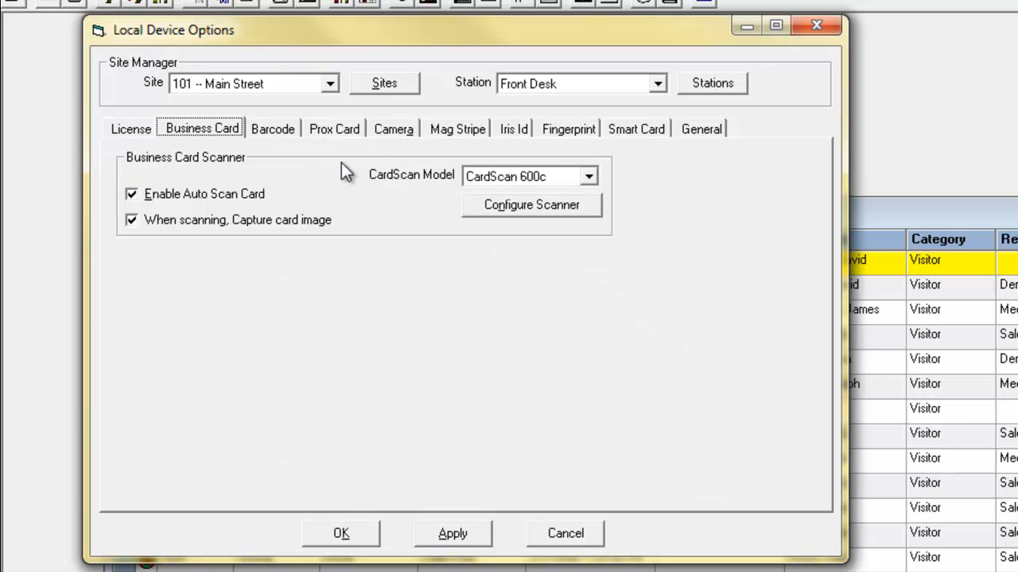
{"action": "left_click", "coordinate": [816, 27]}
Open the badge options and view the sites they can be set for, keeping 101 -- Main Street.
{"action": "left_click", "coordinate": [32, 0]}
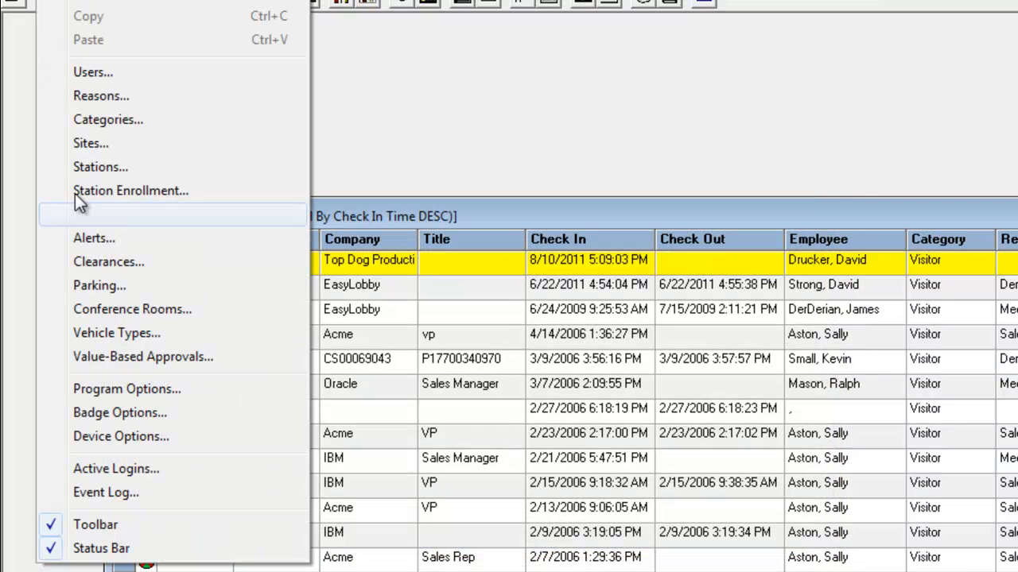
{"action": "left_click", "coordinate": [89, 419]}
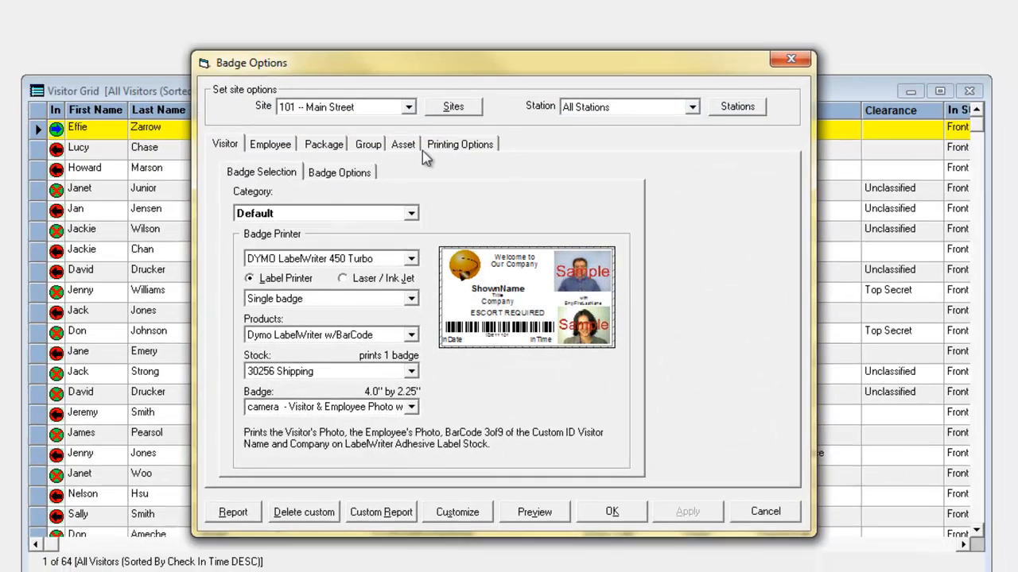
{"action": "left_click", "coordinate": [406, 107]}
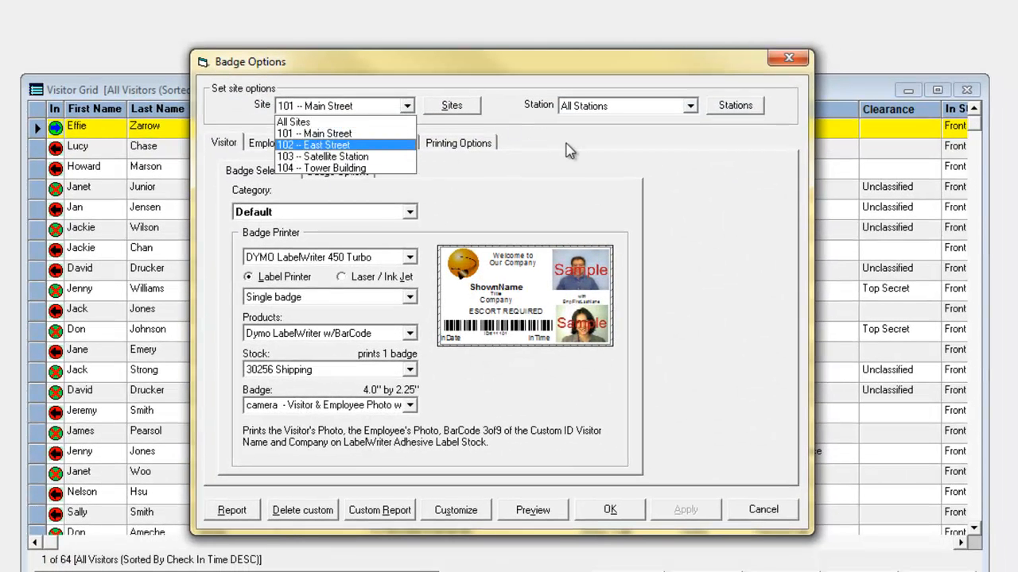
{"action": "left_click", "coordinate": [541, 141]}
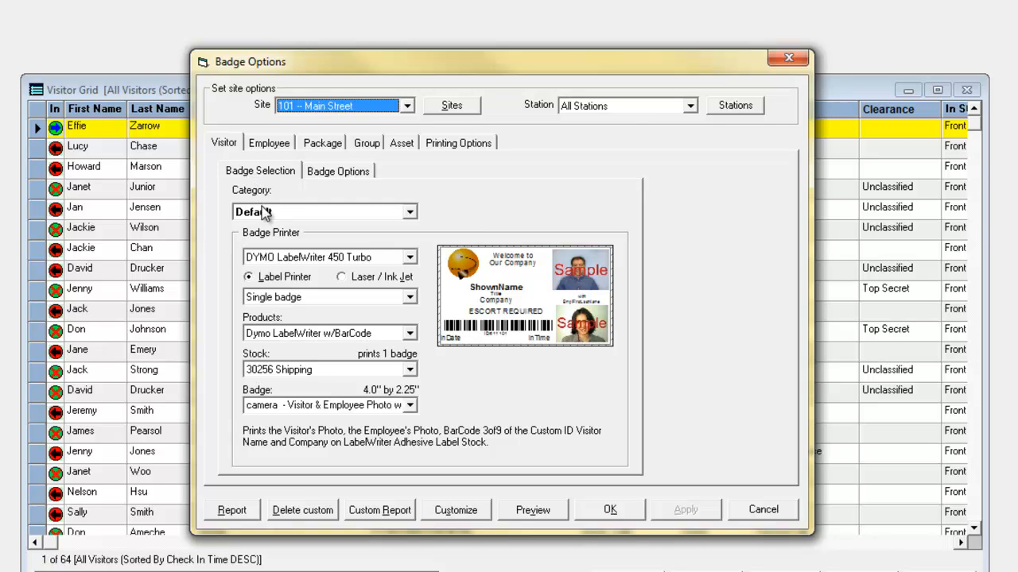
Compare the badge designs assigned to the Visitor and Contractor categories, and return to the Default category.
{"action": "left_click", "coordinate": [409, 212]}
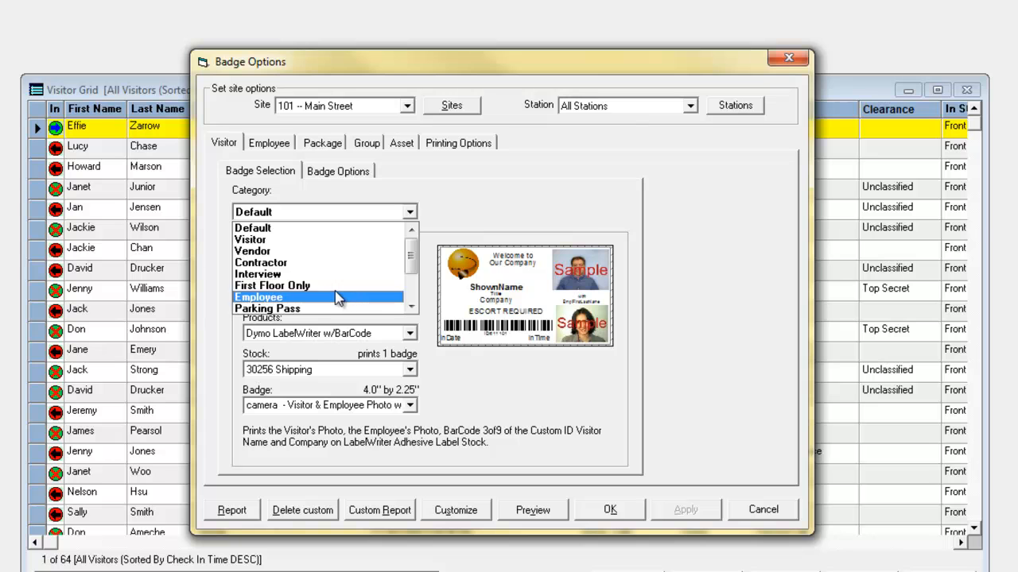
{"action": "left_click", "coordinate": [282, 229]}
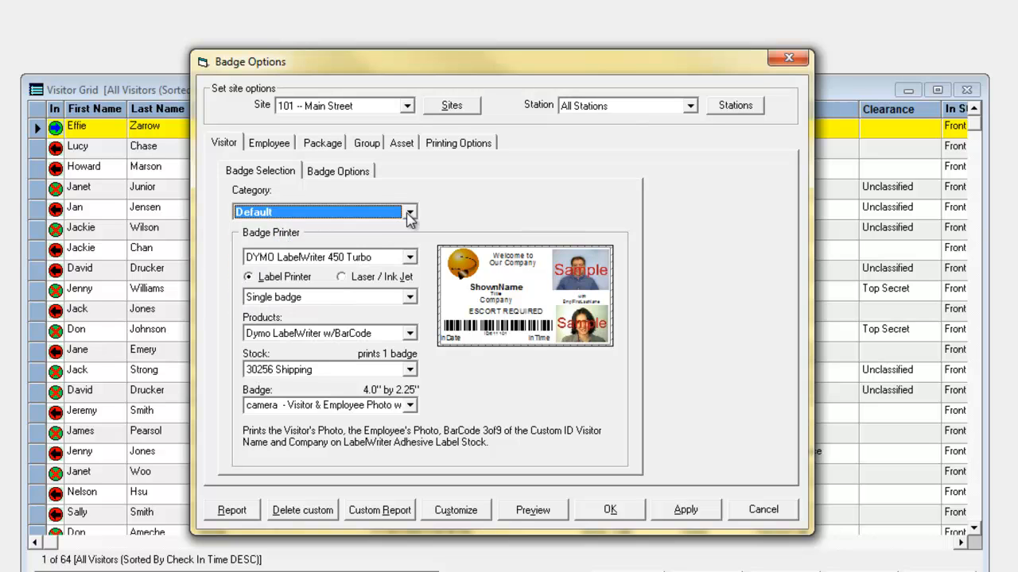
{"action": "left_click", "coordinate": [409, 212]}
{"action": "left_click", "coordinate": [292, 243]}
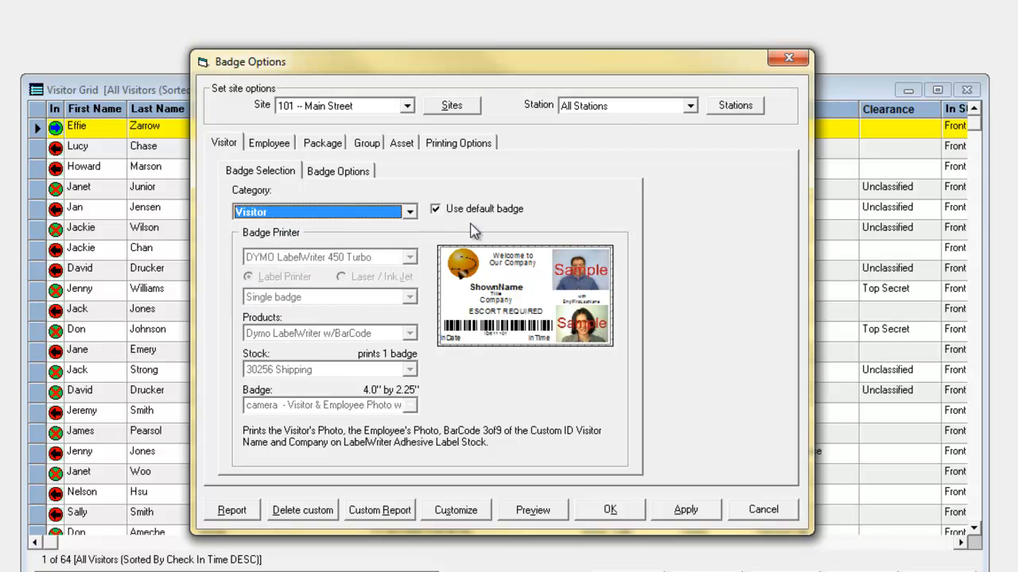
{"action": "left_click", "coordinate": [410, 212]}
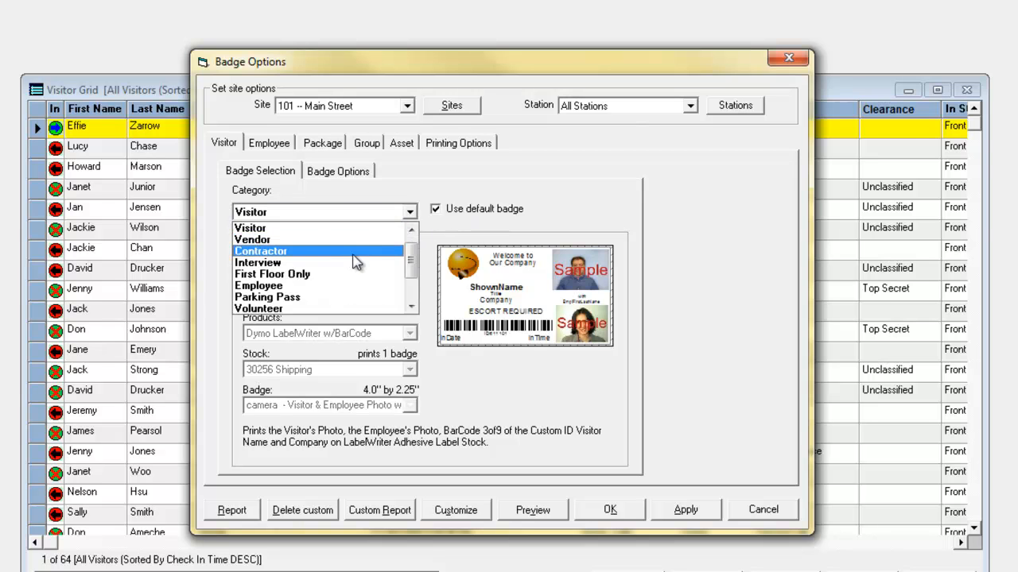
{"action": "left_click", "coordinate": [354, 251]}
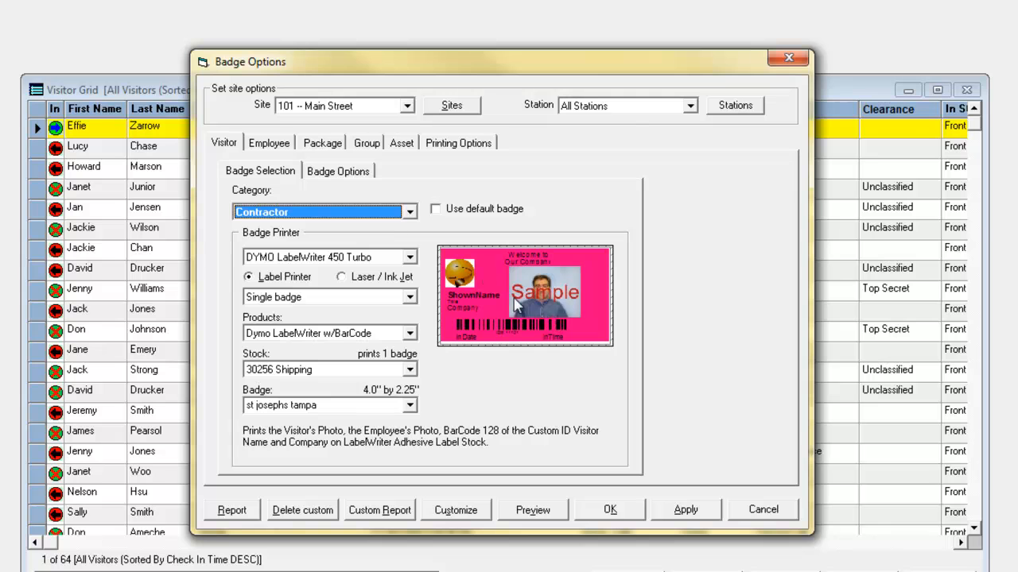
{"action": "left_click", "coordinate": [410, 212]}
{"action": "left_click_drag", "start_coordinate": [414, 264], "coordinate": [413, 239]}
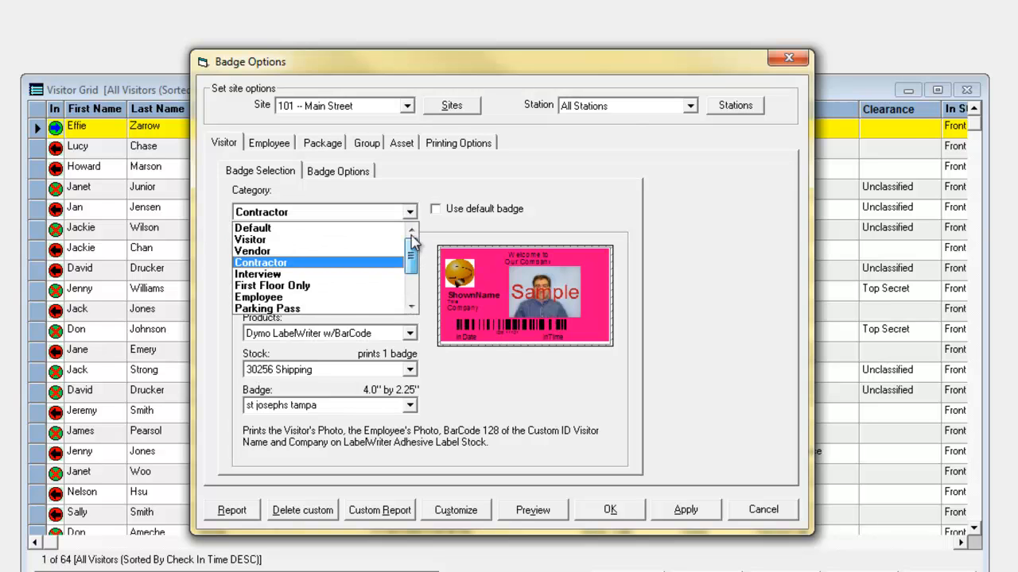
{"action": "left_click", "coordinate": [341, 230]}
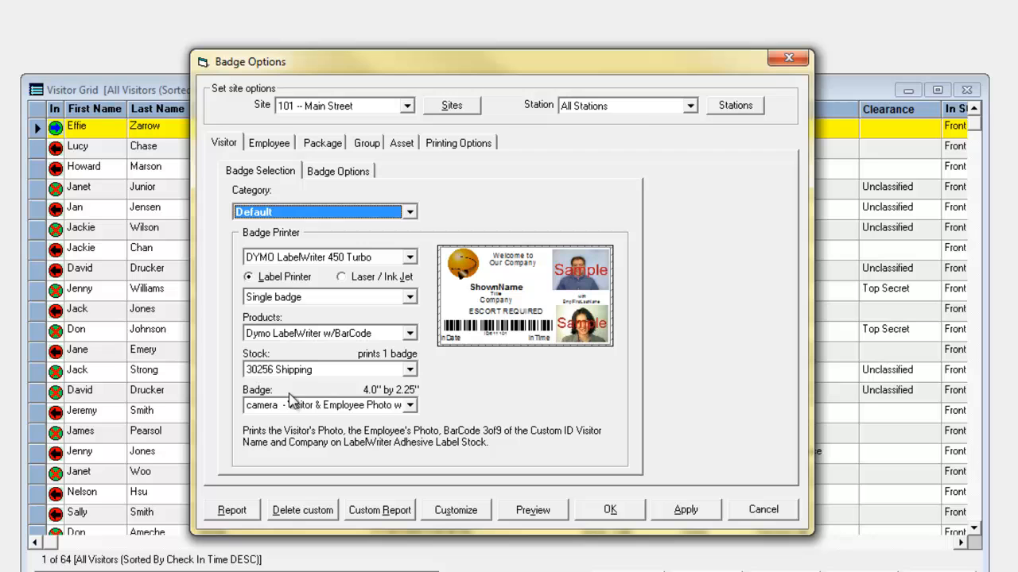
Try the Custom Title, Employee w/Barcode badge for the Default category, and select Logo w/ Custom Title & Barcode instead.
{"action": "left_click", "coordinate": [409, 406]}
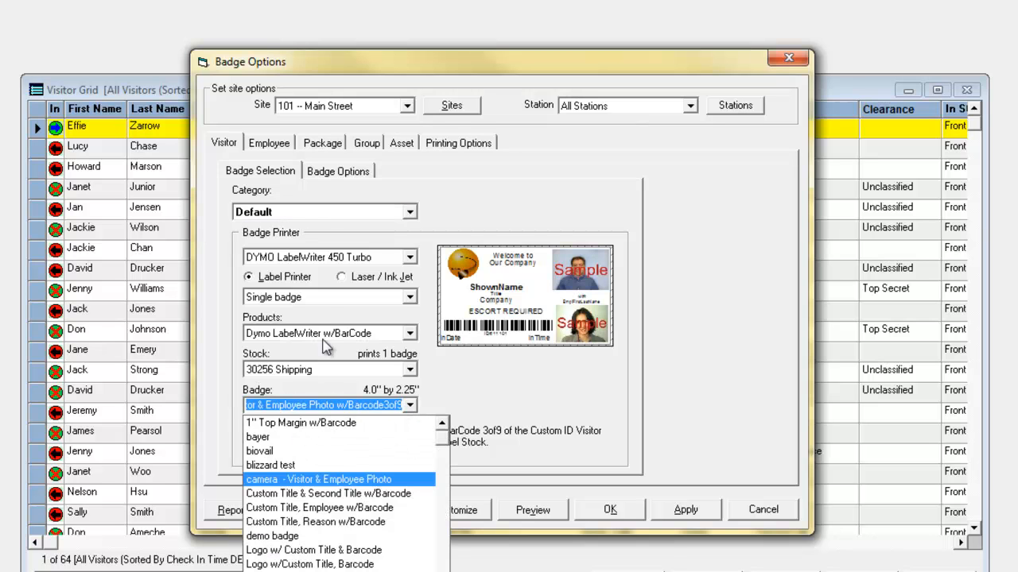
{"action": "left_click", "coordinate": [293, 509]}
{"action": "left_click", "coordinate": [410, 406]}
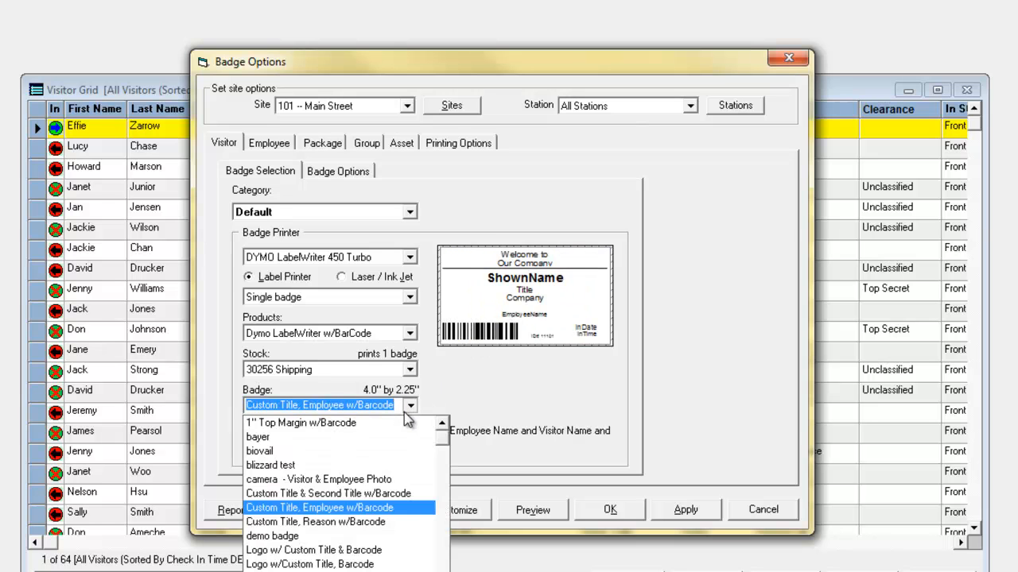
{"action": "left_click", "coordinate": [337, 549]}
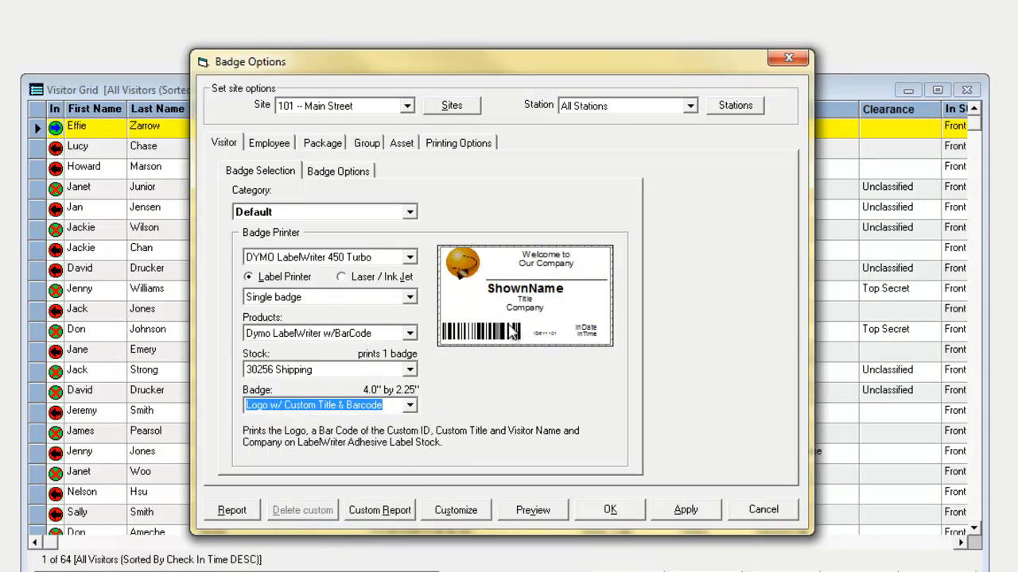
Select the camera - Visitor & Employee Photo w/Barcode3of9 badge for the Default category and open its template for replacement in the badge designer.
{"action": "left_click", "coordinate": [412, 406]}
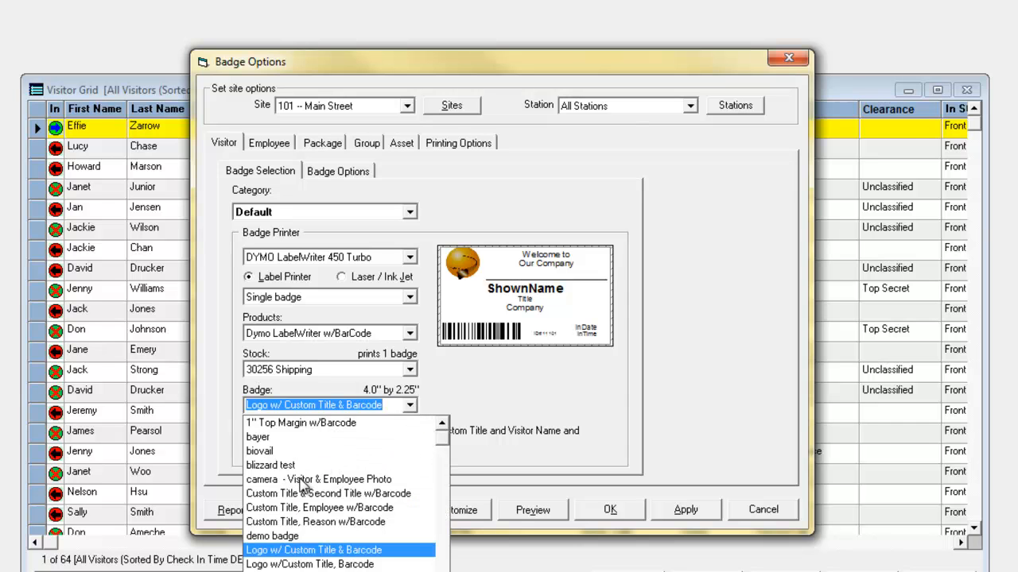
{"action": "left_click", "coordinate": [303, 481]}
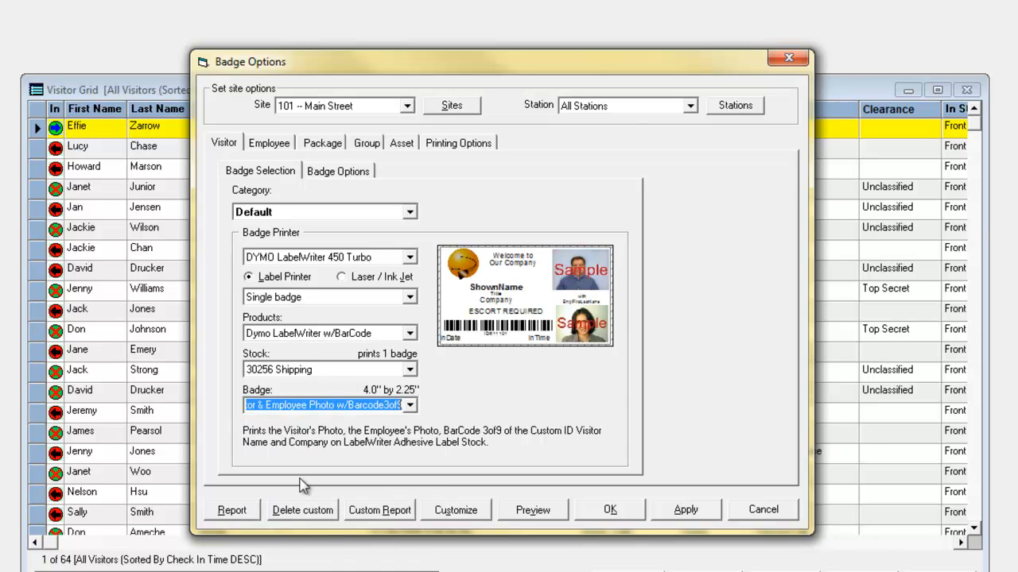
{"action": "left_click", "coordinate": [450, 513]}
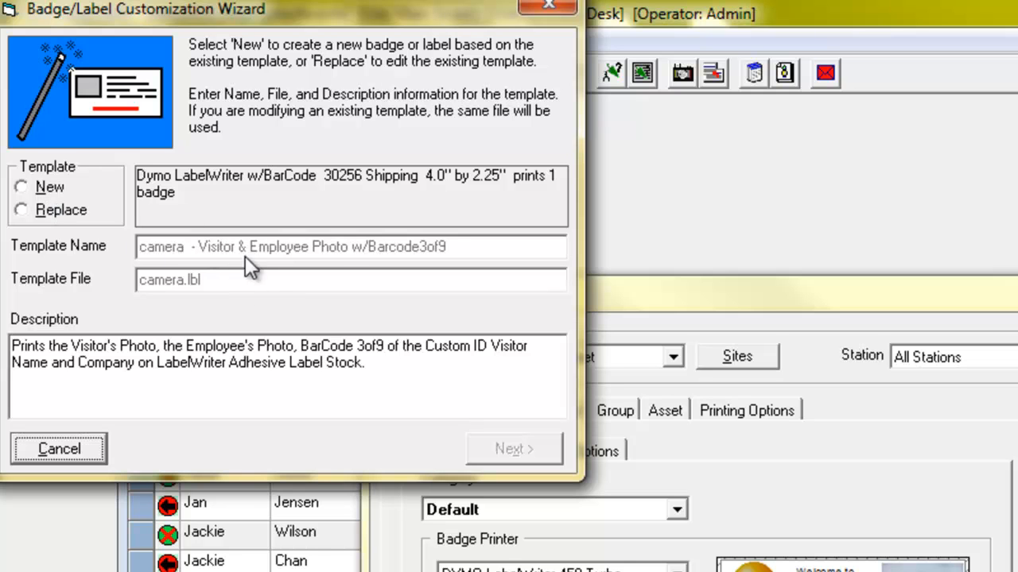
{"action": "left_click", "coordinate": [24, 211]}
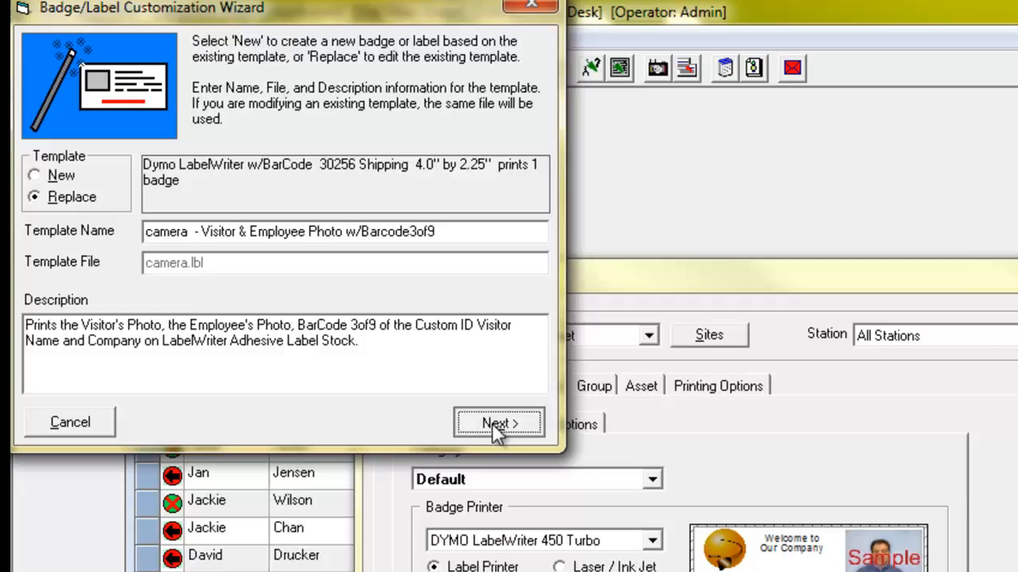
{"action": "left_click", "coordinate": [506, 450]}
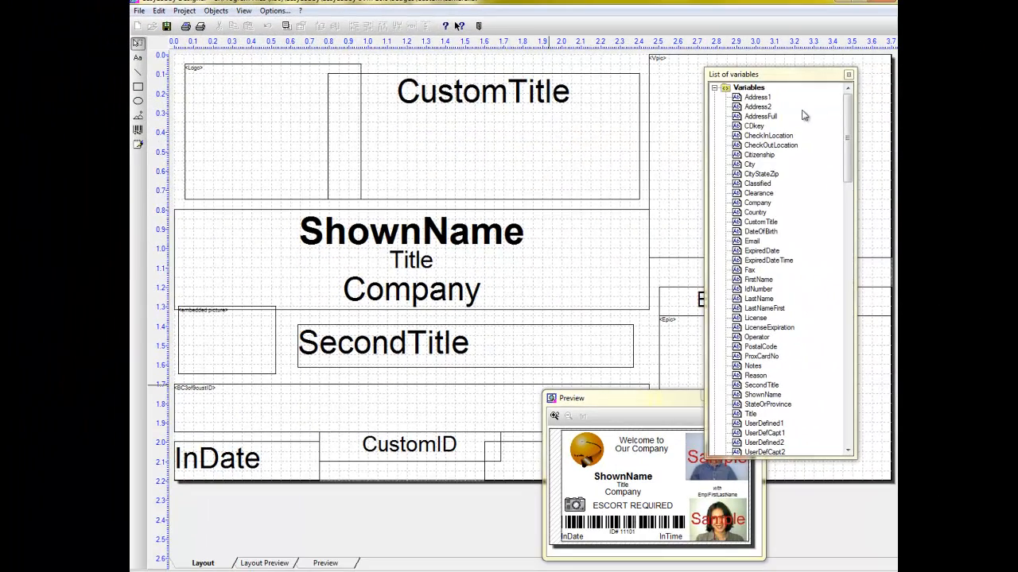
Add the Citizenship variable to the badge layout, shrink its frame and place it just below and beside Company.
{"action": "left_click_drag", "start_coordinate": [849, 112], "coordinate": [848, 90]}
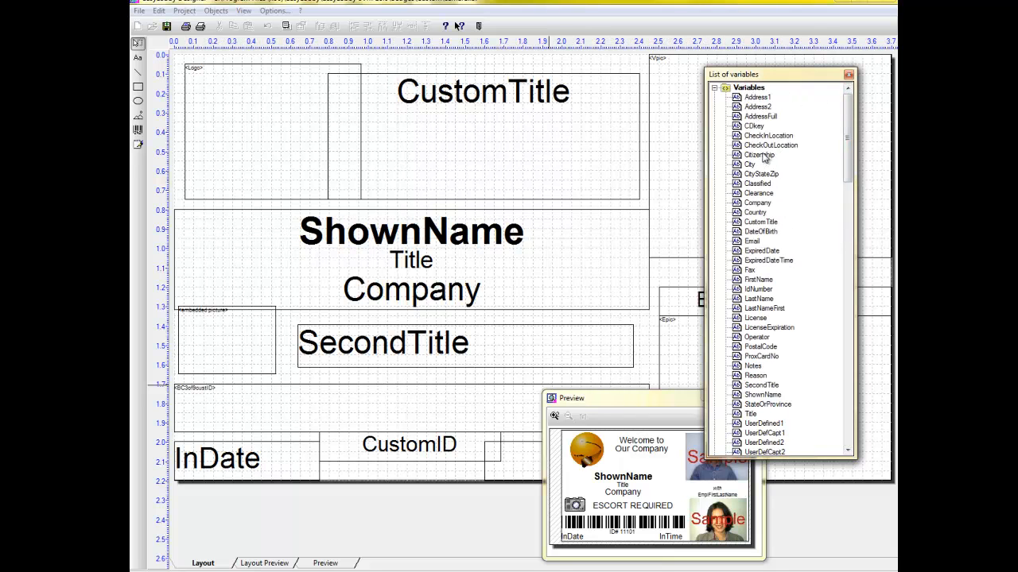
{"action": "mouse_move", "coordinate": [762, 157]}
{"action": "left_mouse_down"}
{"action": "mouse_move", "coordinate": [586, 268]}
{"action": "mouse_move", "coordinate": [640, 320]}
{"action": "left_mouse_up"}
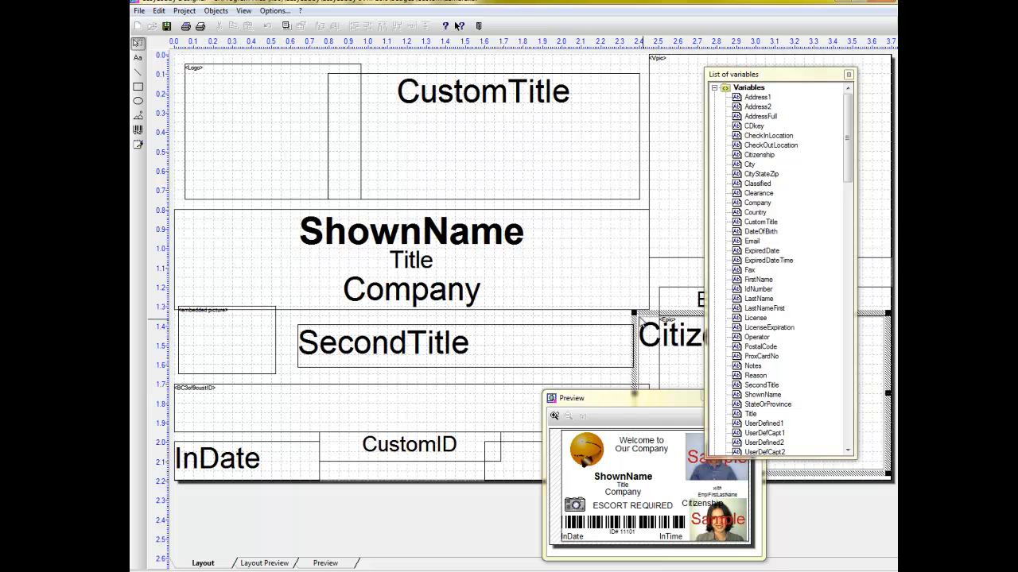
{"action": "left_click_drag", "start_coordinate": [888, 475], "coordinate": [875, 360]}
{"action": "left_click_drag", "start_coordinate": [698, 321], "coordinate": [552, 293]}
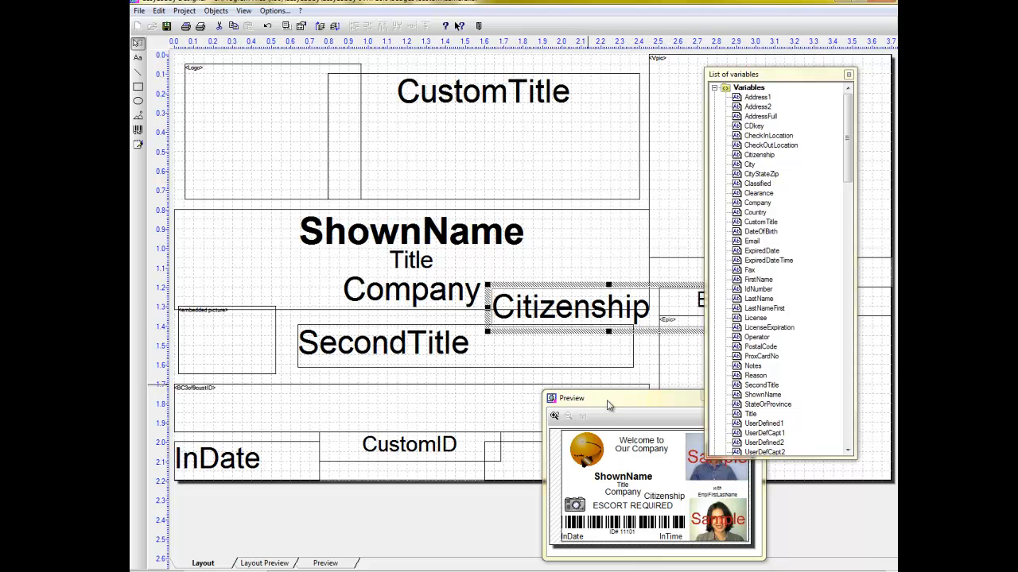
{"action": "left_click_drag", "start_coordinate": [564, 287], "coordinate": [569, 297]}
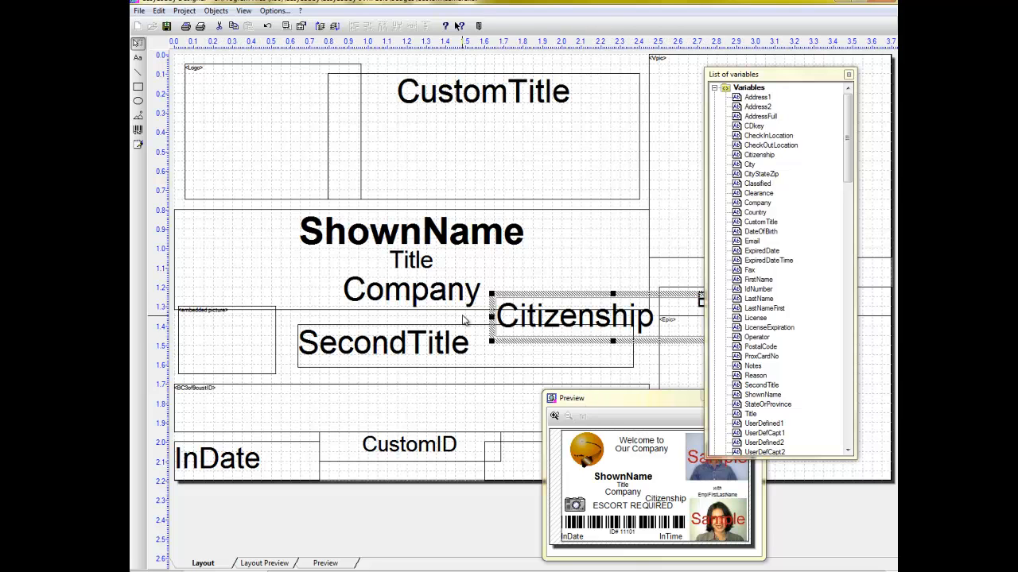
Delete the Citizenship field from the badge layout.
{"action": "left_click", "coordinate": [466, 319]}
{"action": "left_click", "coordinate": [493, 305]}
{"action": "key", "text": "Delete"}
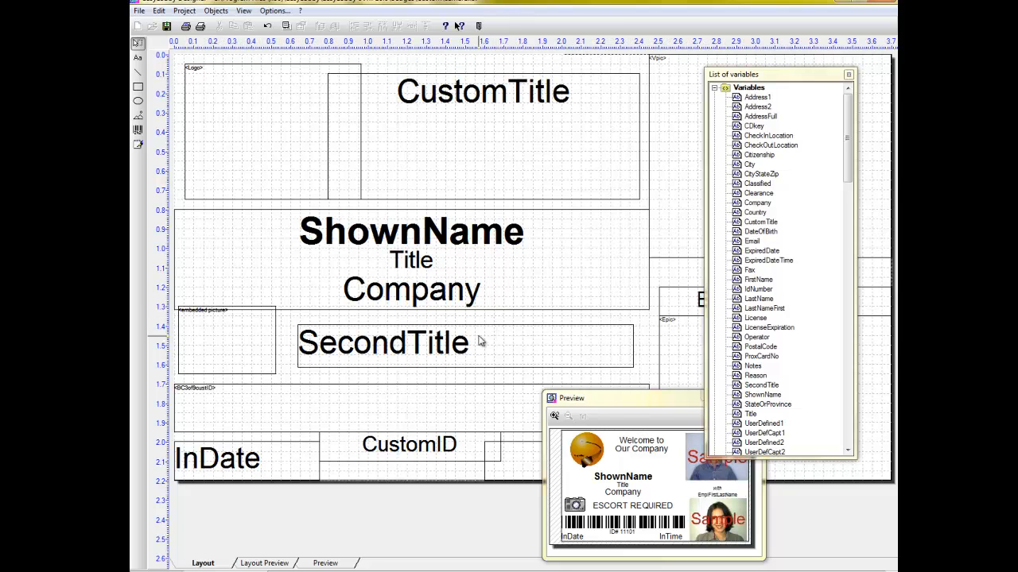
View the text properties of the SecondTitle field, and leave the badge designer without saving.
{"action": "double_click", "coordinate": [466, 359]}
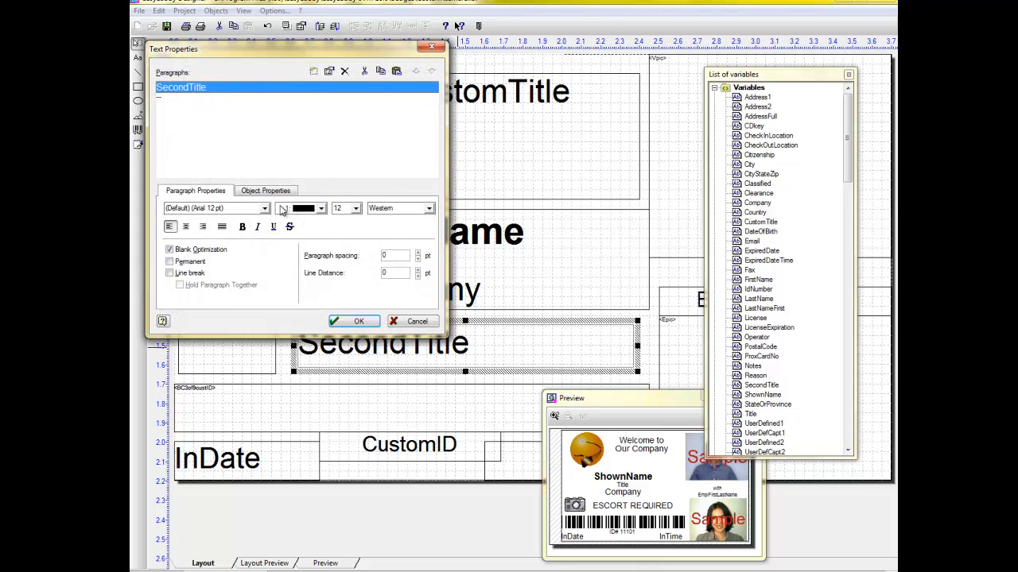
{"action": "left_click", "coordinate": [430, 47]}
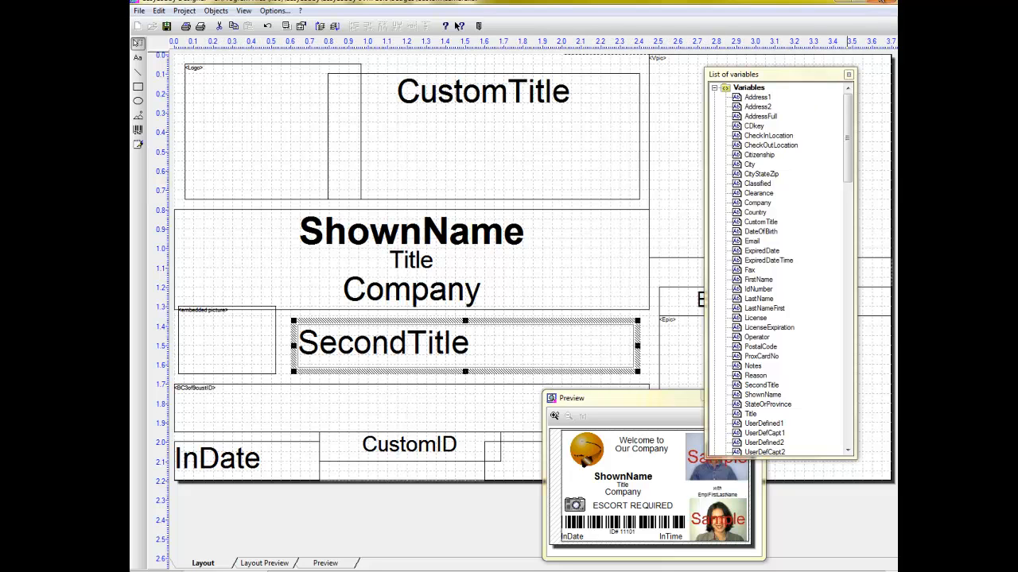
{"action": "left_click", "coordinate": [883, 1]}
{"action": "left_click", "coordinate": [515, 322]}
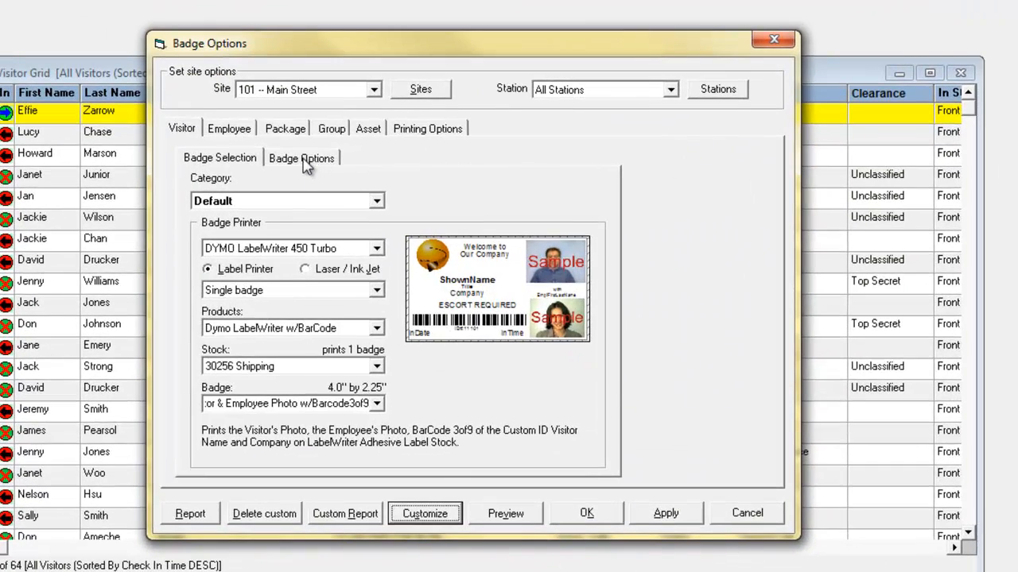
Review the badge titles and logos set for categories such as Contractor and Parking Pass, and close the badge options.
{"action": "left_click", "coordinate": [305, 163]}
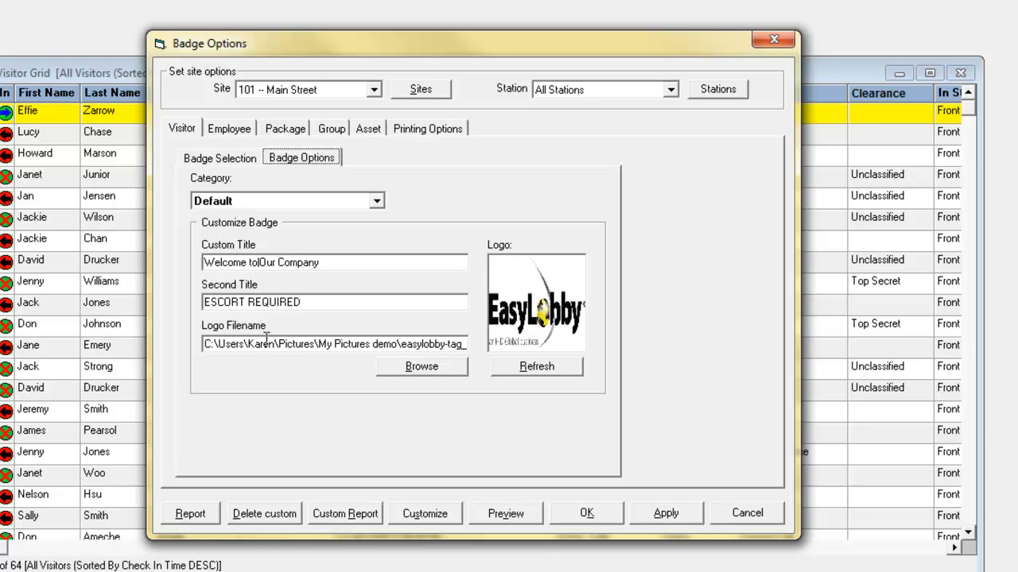
{"action": "left_click", "coordinate": [376, 201]}
{"action": "left_click", "coordinate": [316, 230]}
{"action": "key", "text": "Down"}
{"action": "key", "text": "Down"}
{"action": "key", "text": "Down"}
{"action": "key", "text": "Down"}
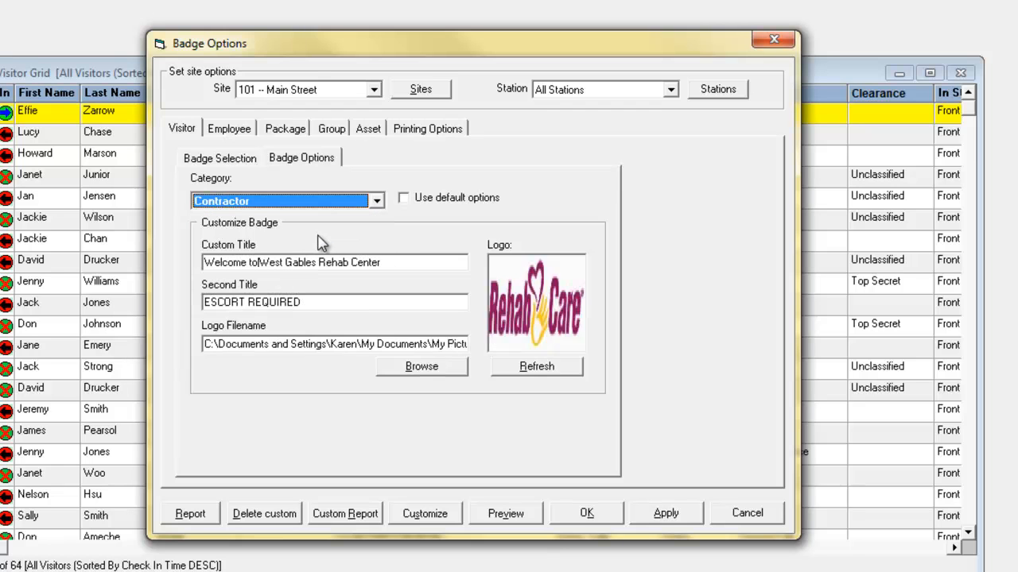
{"action": "key", "text": "Down"}
{"action": "key", "text": "Down"}
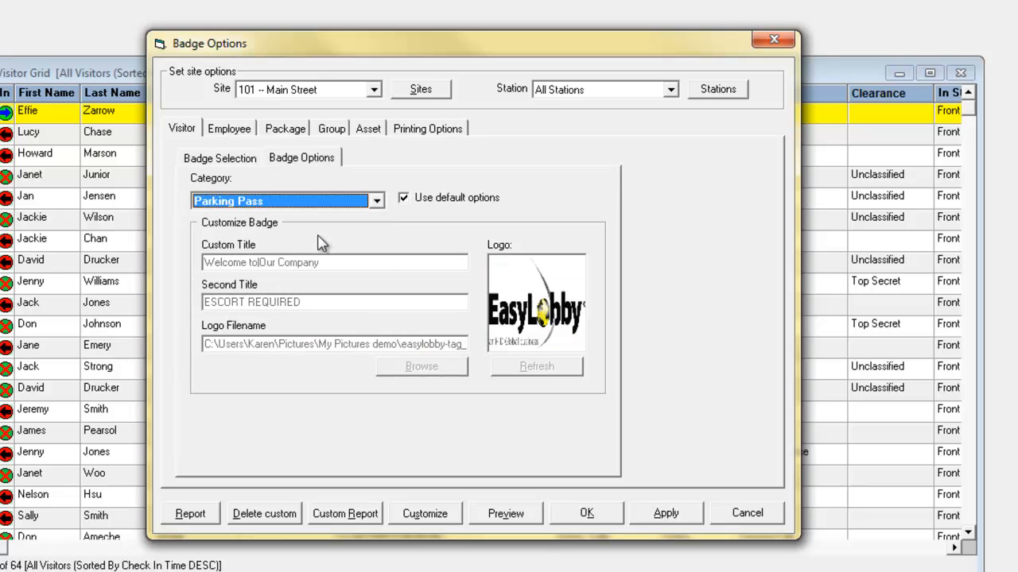
{"action": "key", "text": "Up"}
{"action": "key", "text": "Up"}
{"action": "key", "text": "Up"}
{"action": "key", "text": "Up"}
{"action": "key", "text": "Up"}
{"action": "key", "text": "Up"}
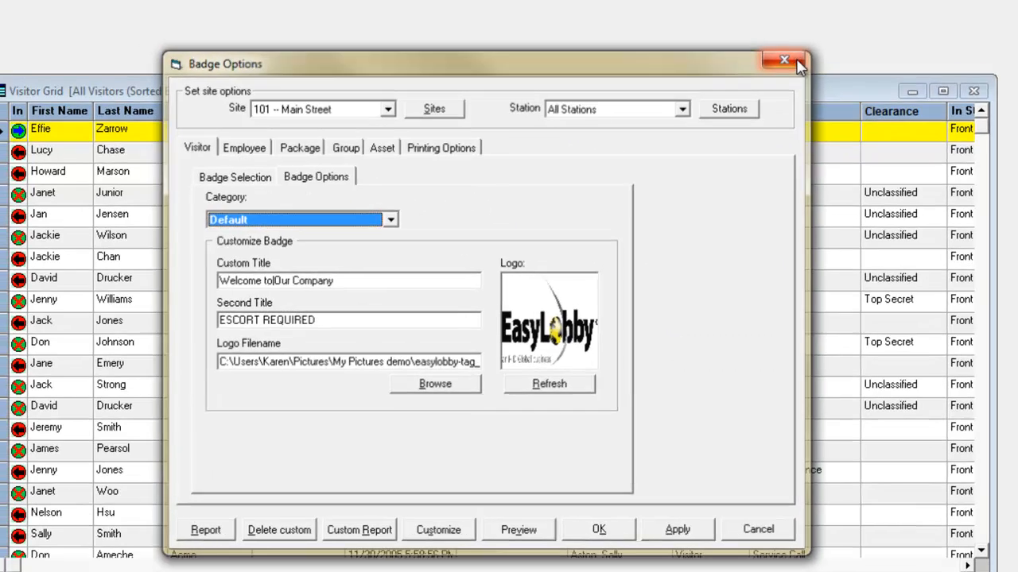
{"action": "left_click", "coordinate": [783, 44]}
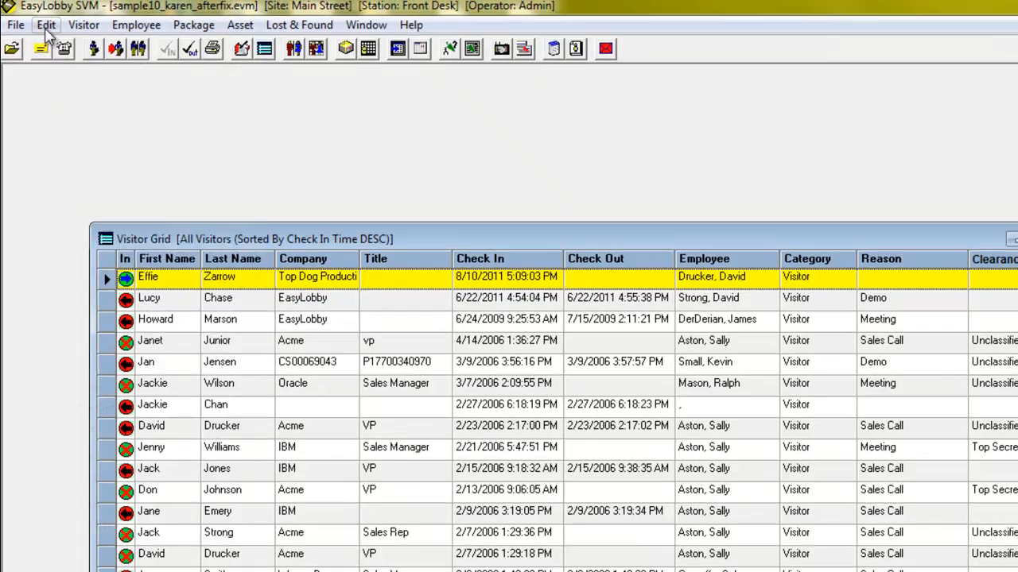
Open the program options and view the sites they can be set for, keeping 101 -- Main Street.
{"action": "left_click", "coordinate": [45, 23]}
{"action": "left_click", "coordinate": [159, 390]}
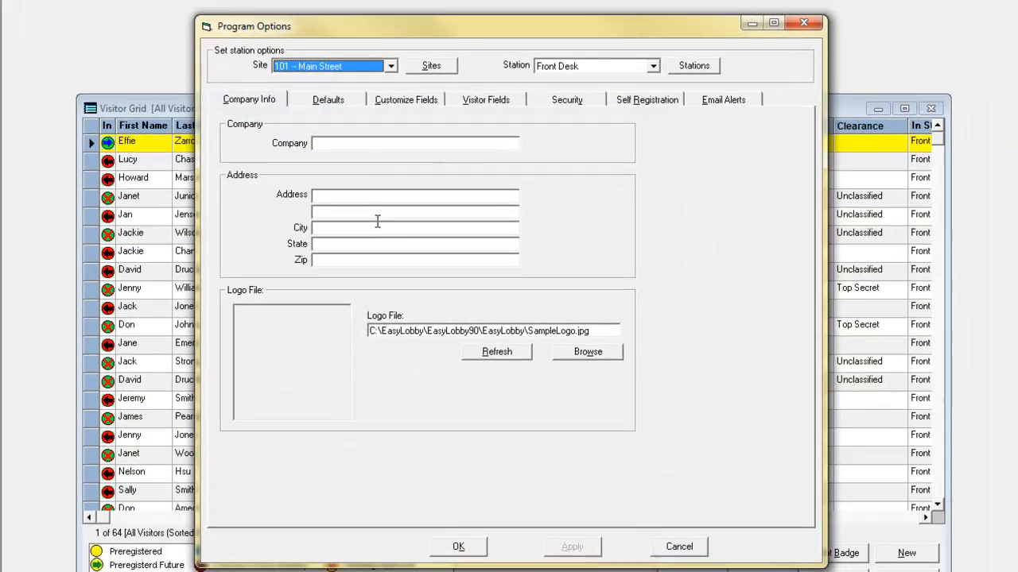
{"action": "left_click", "coordinate": [383, 65]}
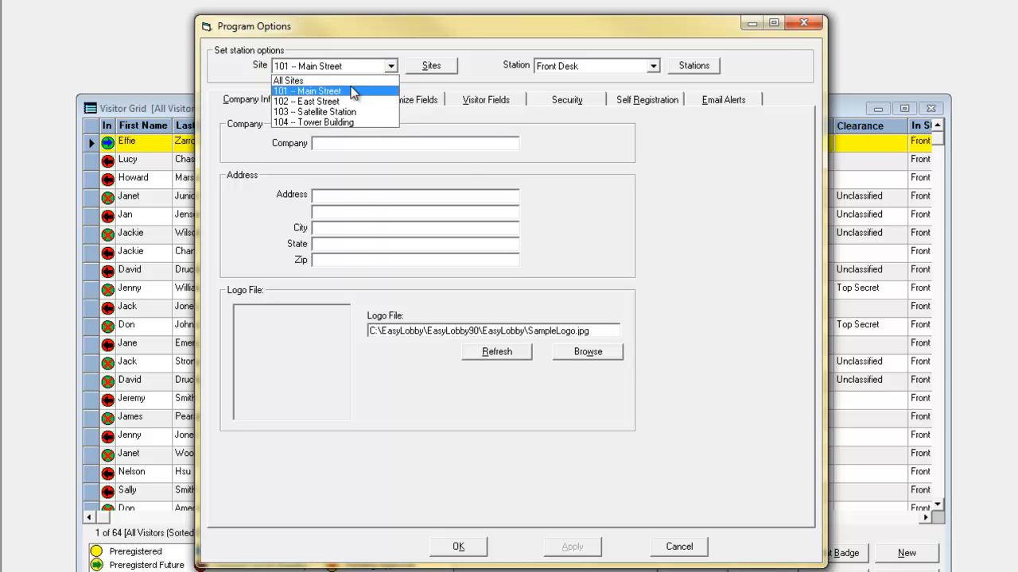
{"action": "left_click", "coordinate": [477, 84]}
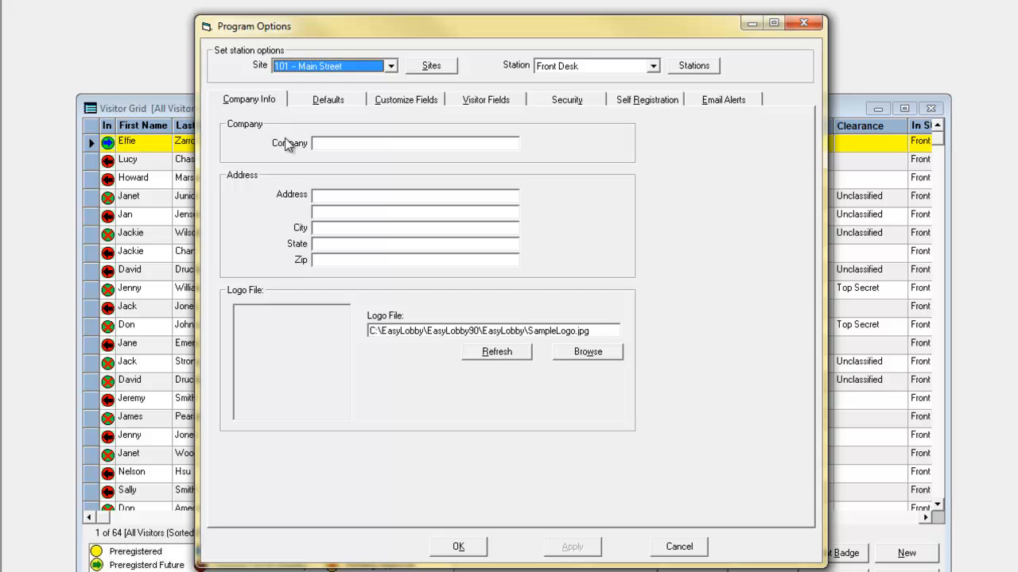
Review the general and visitor defaults and the user-defined visitor fields in the program options.
{"action": "left_click", "coordinate": [326, 100]}
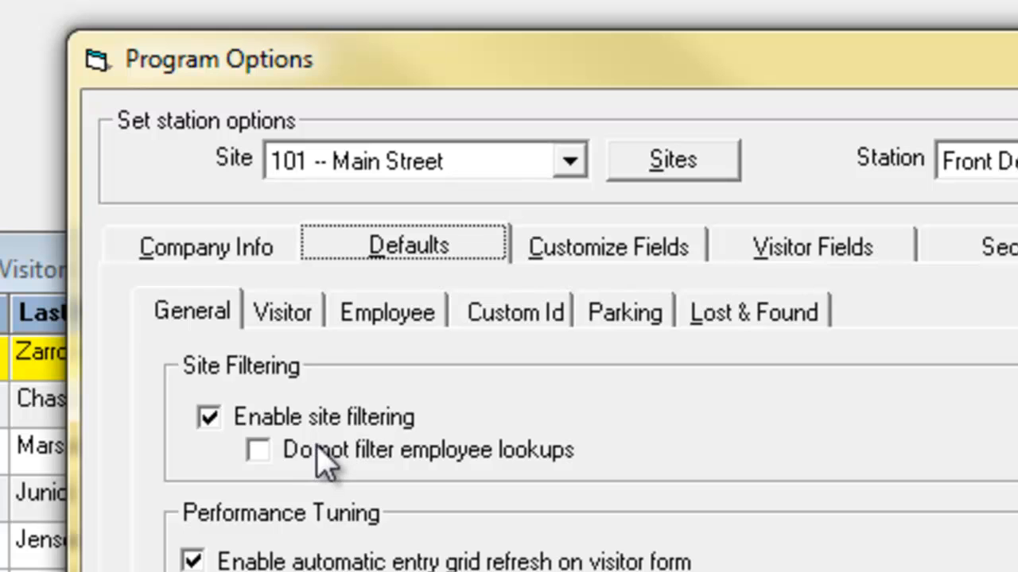
{"action": "left_click", "coordinate": [280, 322]}
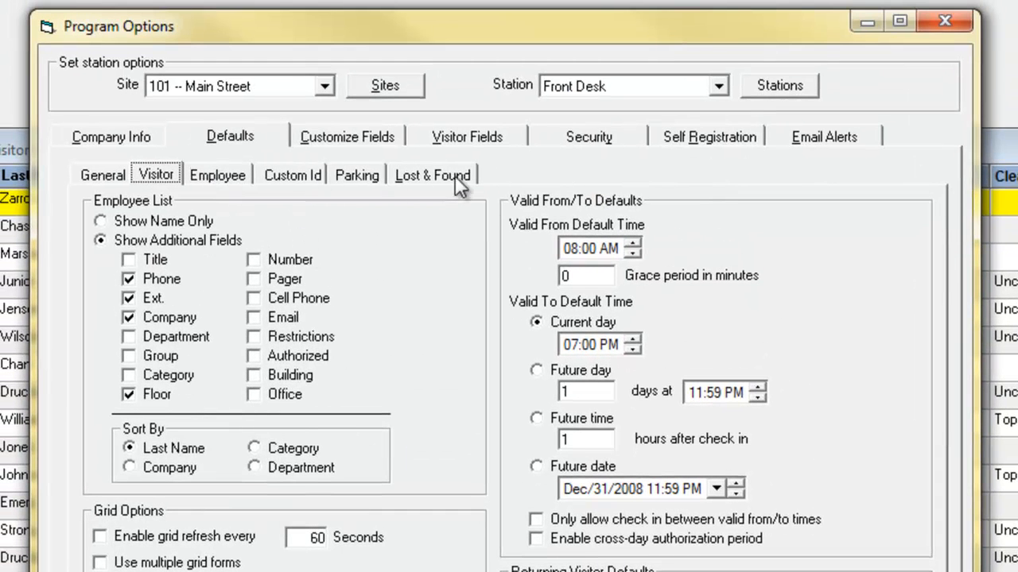
{"action": "left_click", "coordinate": [342, 135]}
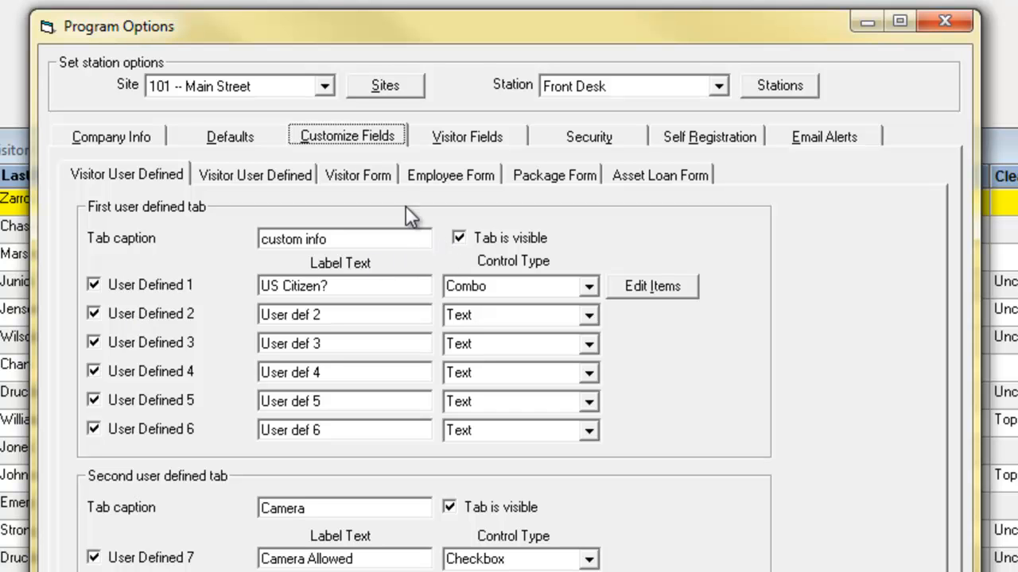
Try hiding the signature tab on the visitor form, and turn its display back on.
{"action": "left_click", "coordinate": [368, 176]}
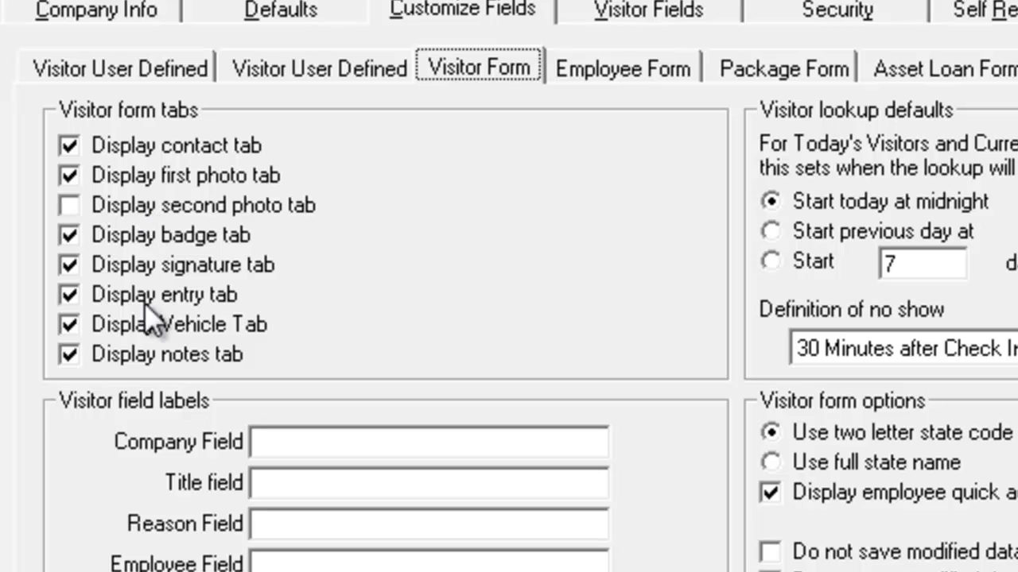
{"action": "left_click", "coordinate": [71, 268]}
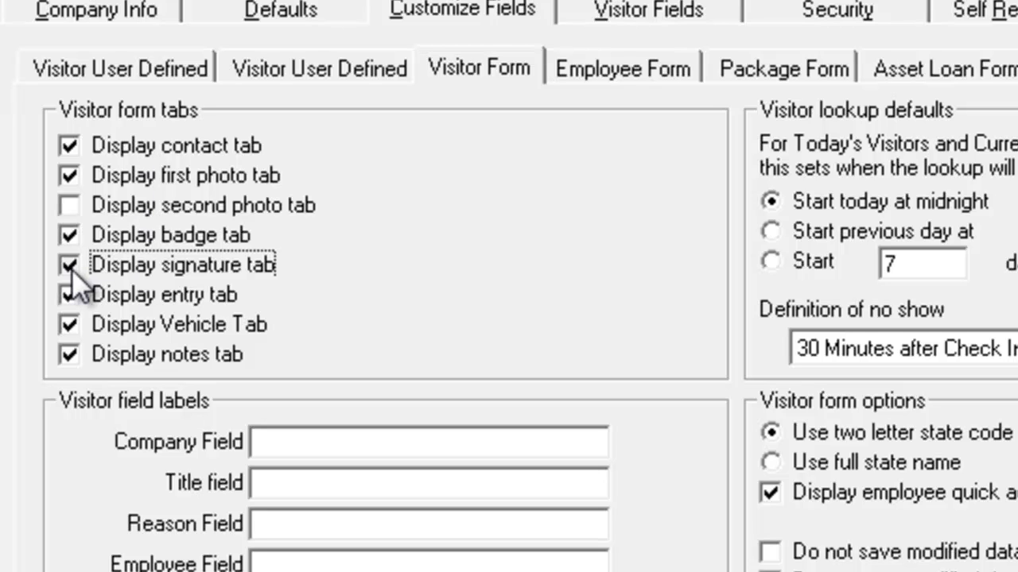
{"action": "left_click", "coordinate": [70, 267]}
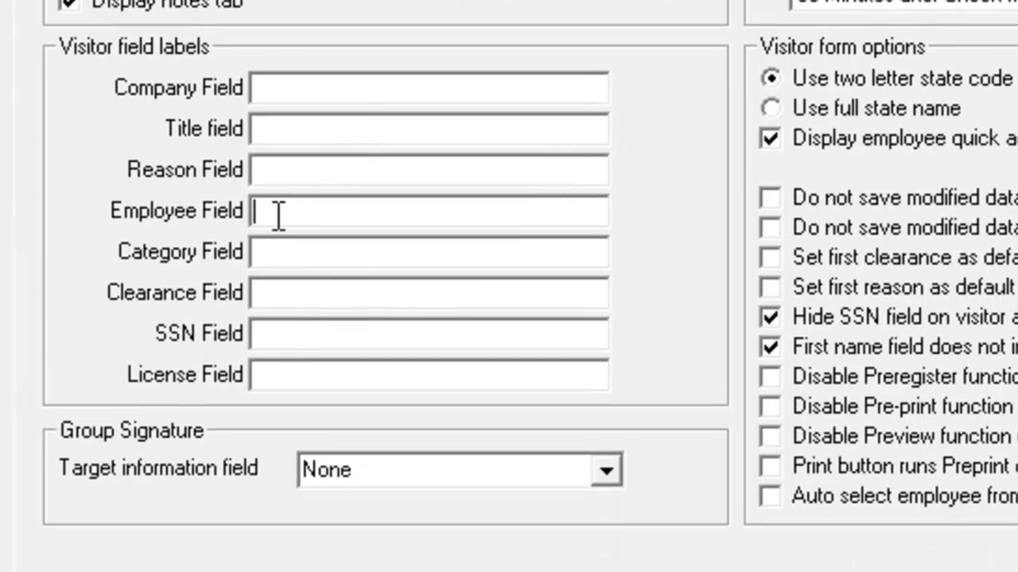
Try Host as the label of the Employee field on the visitor form, and clear it again.
{"action": "left_click", "coordinate": [278, 208]}
{"action": "type", "text": "Host"}
{"action": "left_click_drag", "start_coordinate": [350, 218], "coordinate": [207, 213]}
{"action": "key", "text": "BackSpace"}
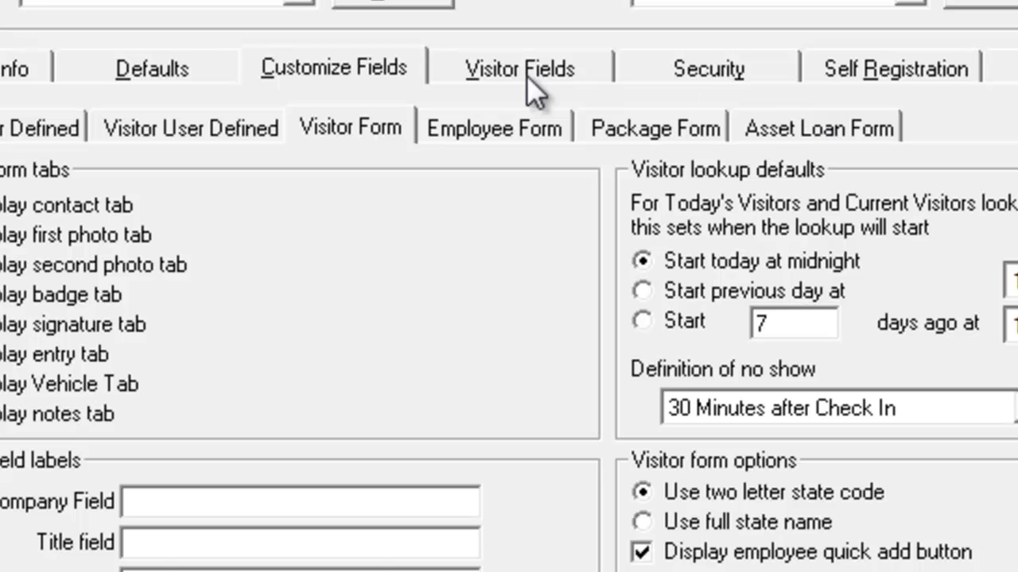
Review the visitor field settings, checking the Enabled choices for Title and the License choices for the License field.
{"action": "left_click", "coordinate": [489, 72]}
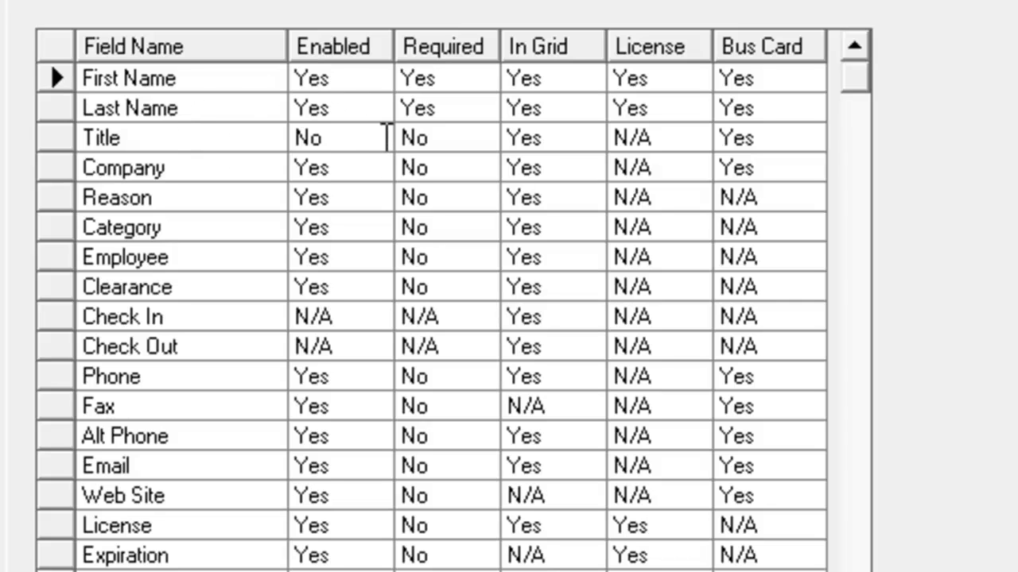
{"action": "left_click", "coordinate": [386, 138]}
{"action": "left_click", "coordinate": [376, 139]}
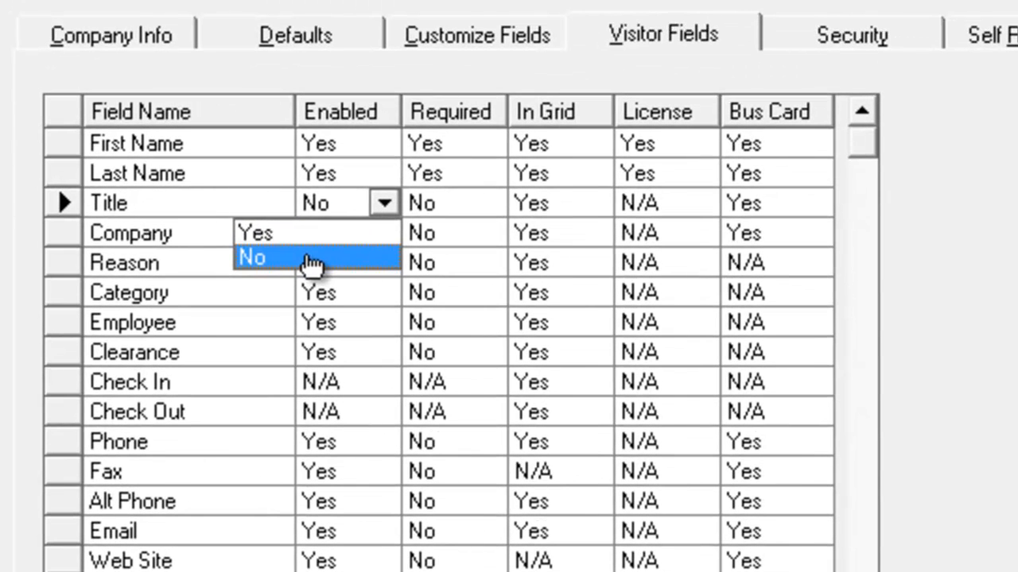
{"action": "left_click", "coordinate": [405, 61]}
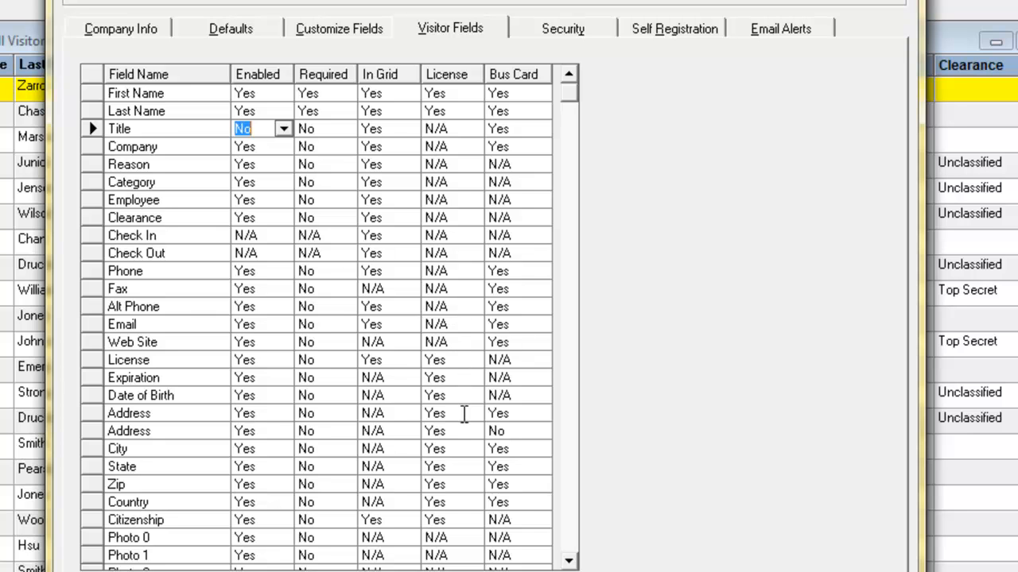
{"action": "left_click", "coordinate": [487, 360]}
{"action": "left_click", "coordinate": [477, 360]}
{"action": "left_click", "coordinate": [474, 361]}
{"action": "left_click", "coordinate": [469, 380]}
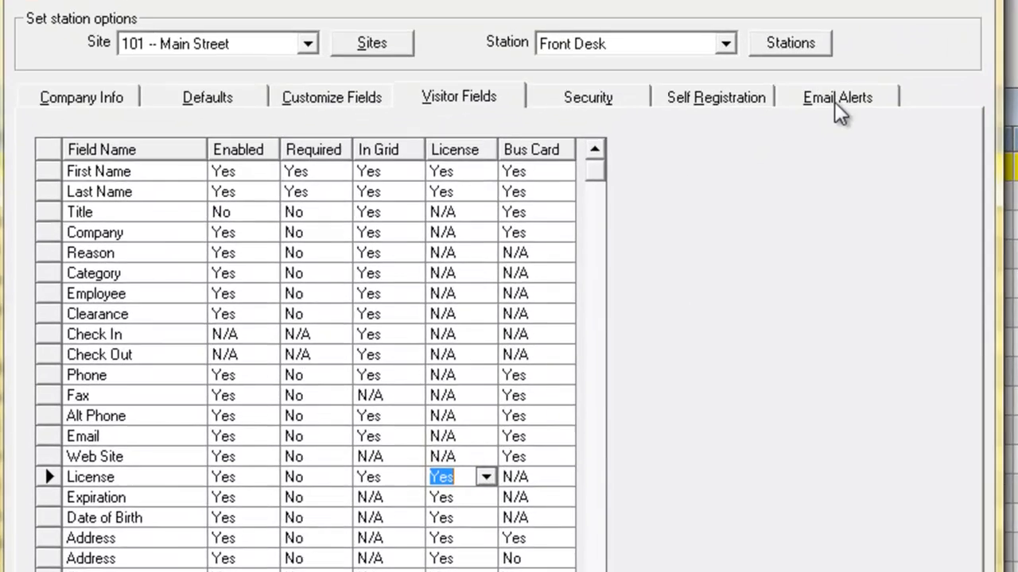
Try the employee email notification of visitor check-in without edit/confirm before send, and turn the notification off again.
{"action": "left_click", "coordinate": [781, 30]}
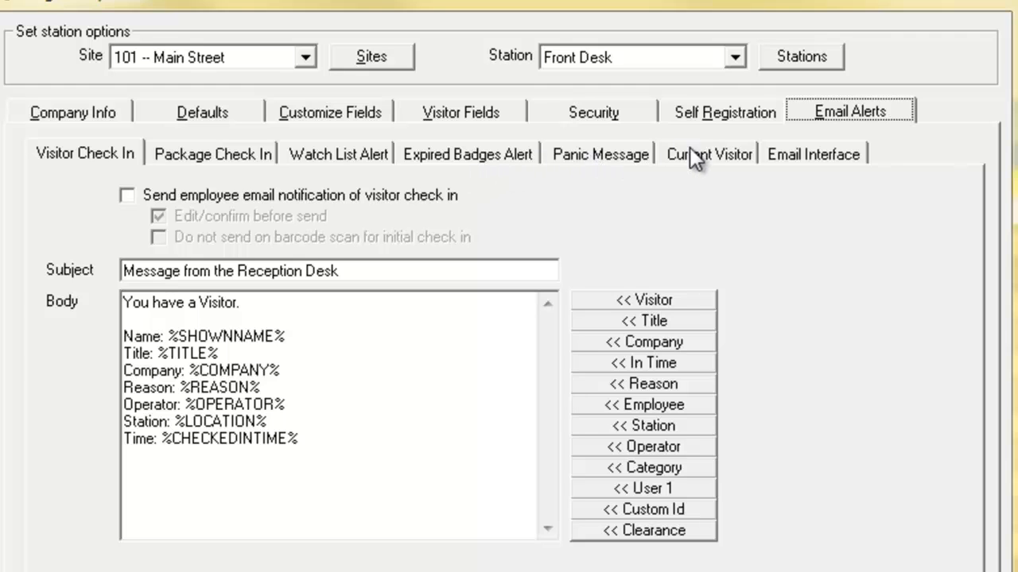
{"action": "left_click", "coordinate": [127, 195]}
{"action": "left_click", "coordinate": [152, 215]}
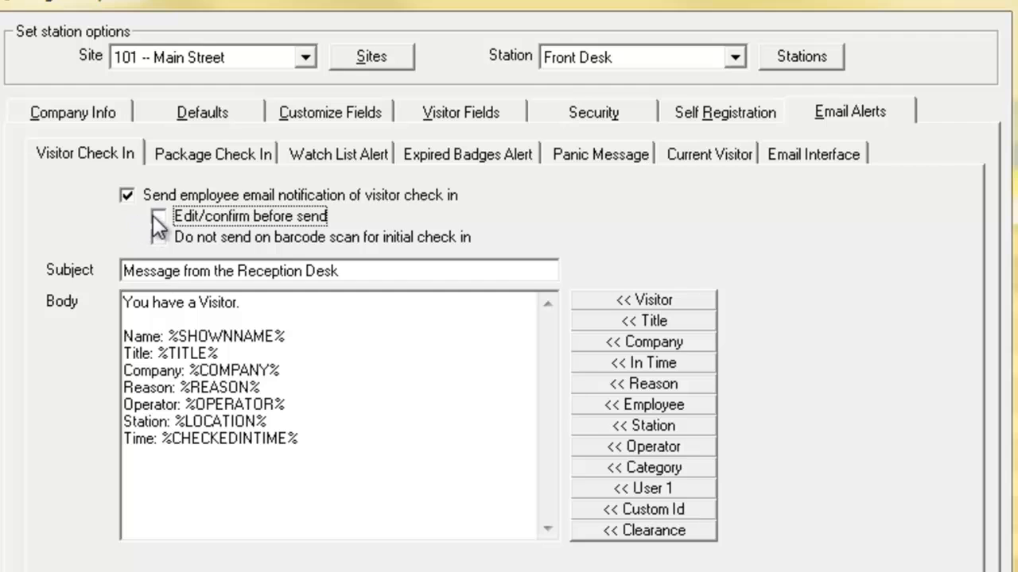
{"action": "left_click", "coordinate": [127, 196]}
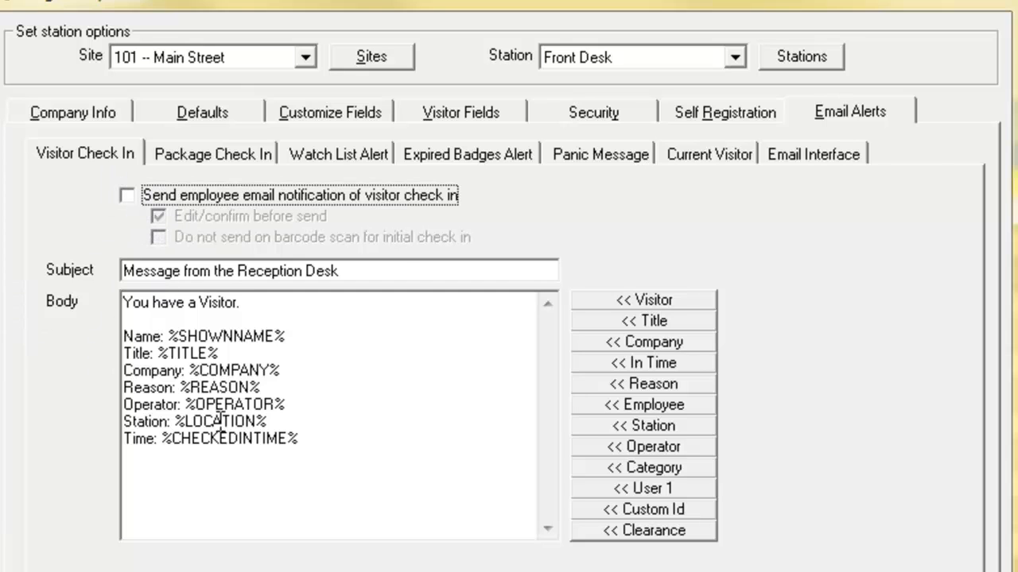
Review the email alert settings for packages, watch list, expired badges, panic message, current visitor and email interface, plus the self-registration general setup.
{"action": "left_click", "coordinate": [215, 154]}
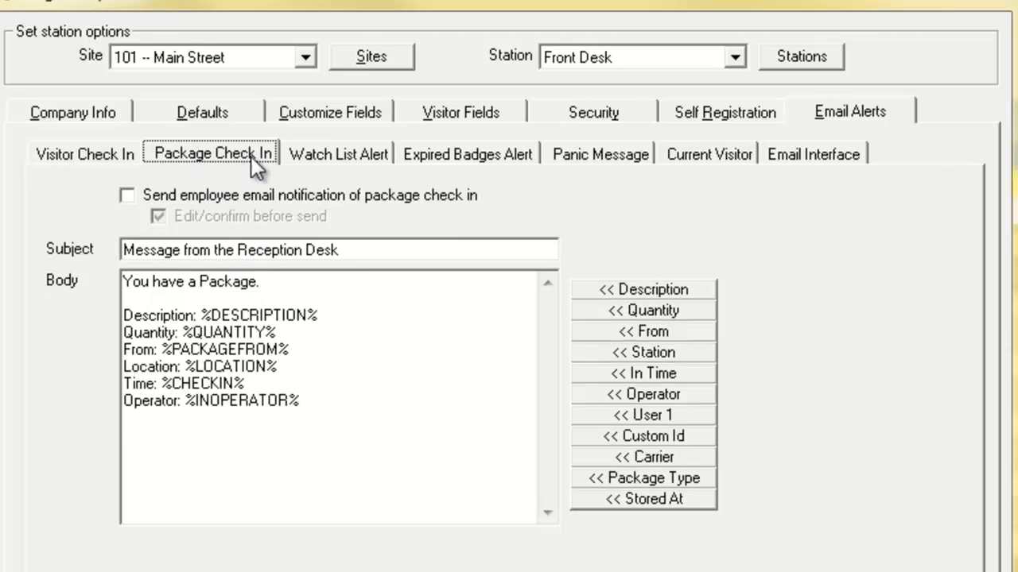
{"action": "left_click", "coordinate": [341, 150]}
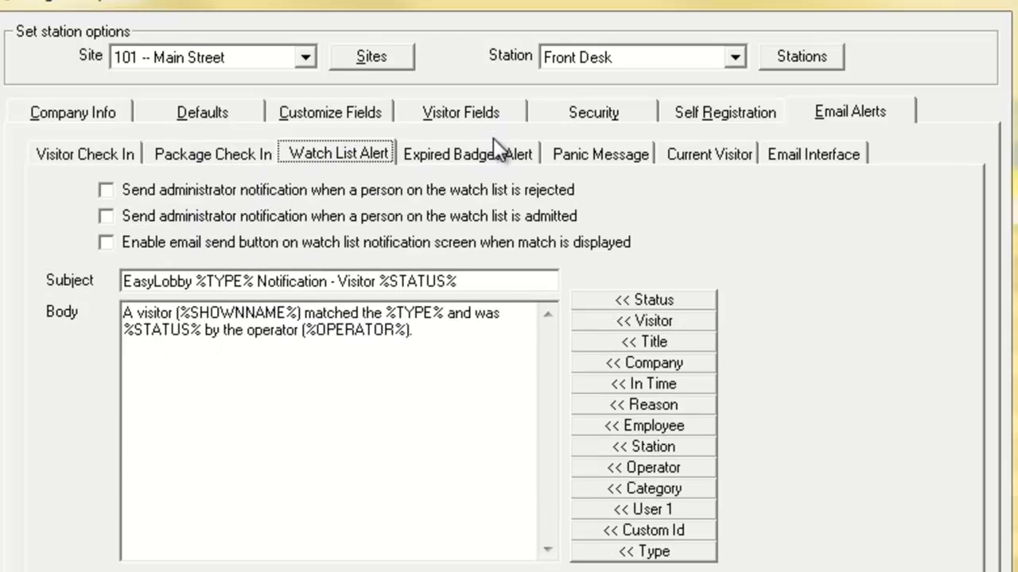
{"action": "left_click", "coordinate": [492, 151]}
{"action": "left_click", "coordinate": [619, 155]}
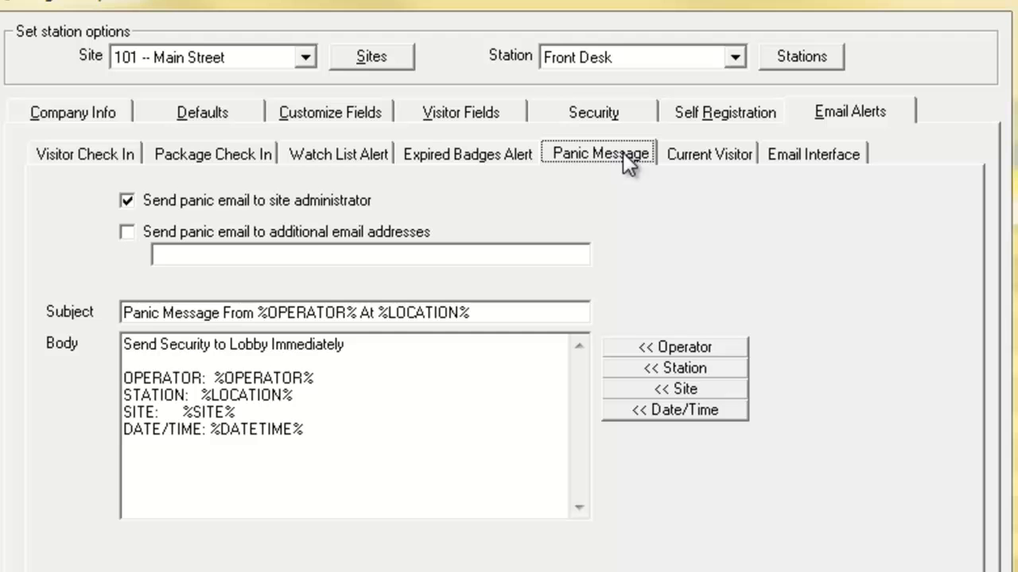
{"action": "left_click", "coordinate": [710, 159]}
{"action": "left_click", "coordinate": [826, 151]}
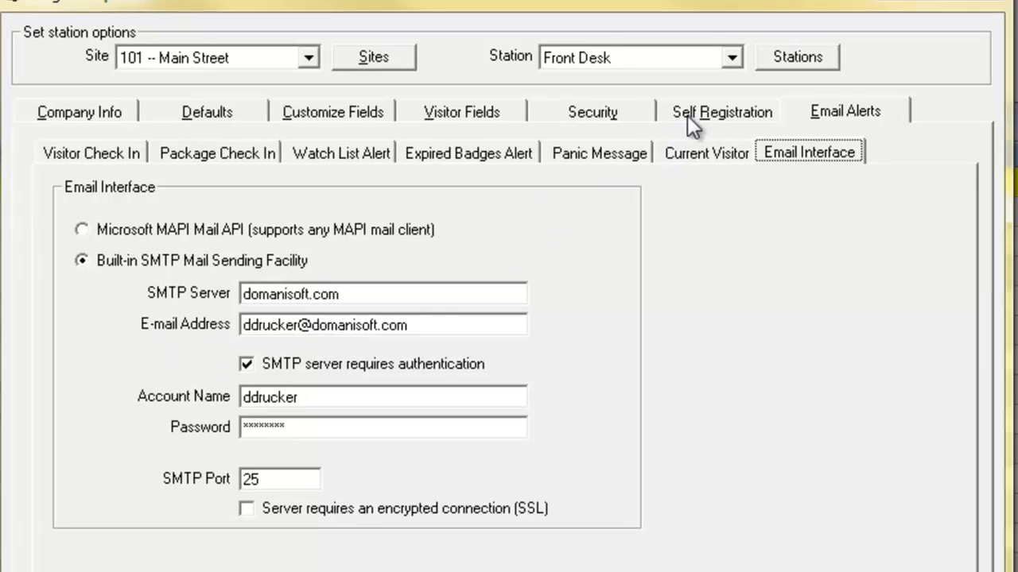
{"action": "left_click", "coordinate": [724, 112]}
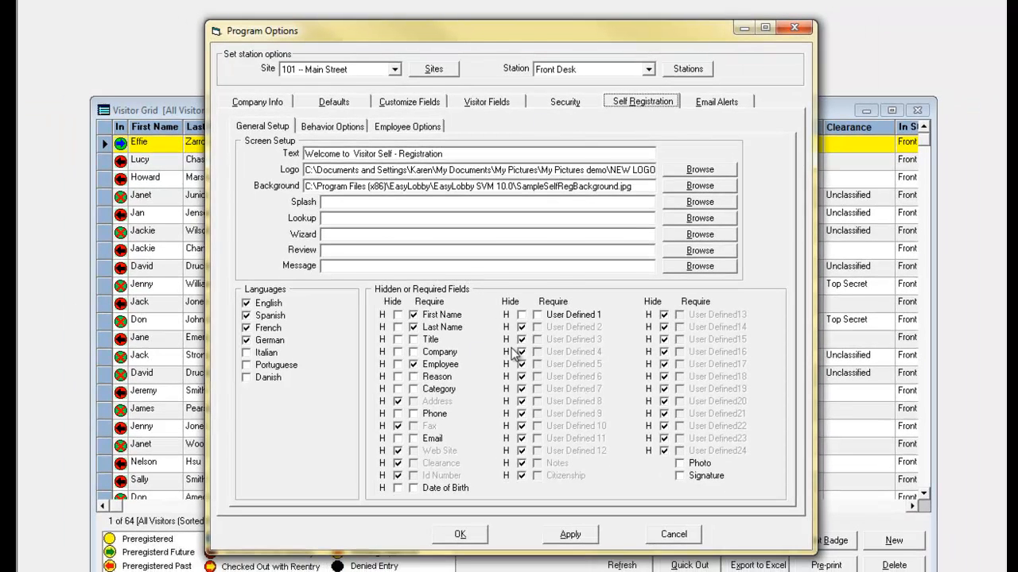
Examine the security settings for check in, barcode scan, preregistration match, license/passport, backup, screening, smart card and password rules.
{"action": "left_click", "coordinate": [559, 101]}
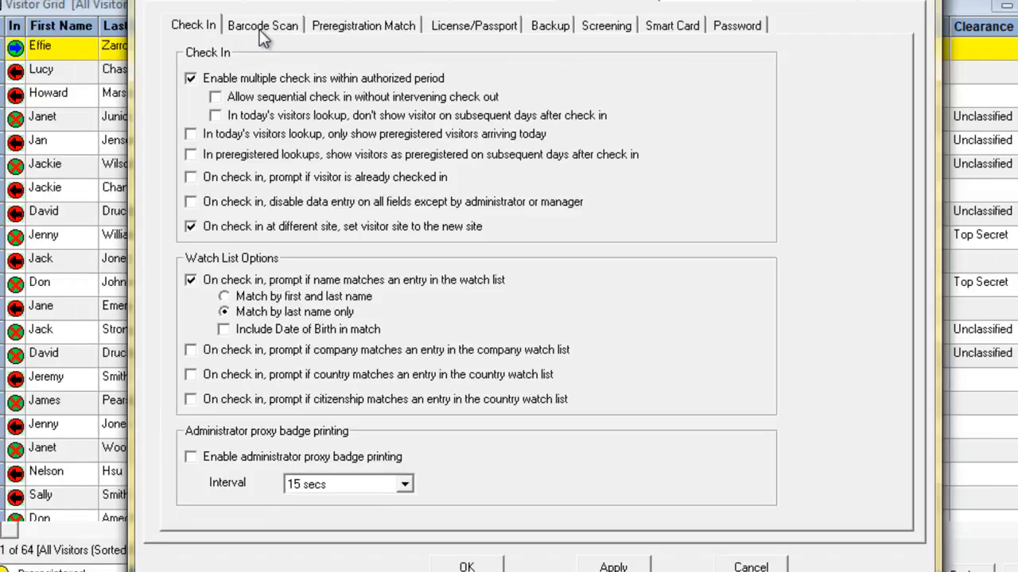
{"action": "left_click", "coordinate": [240, 106]}
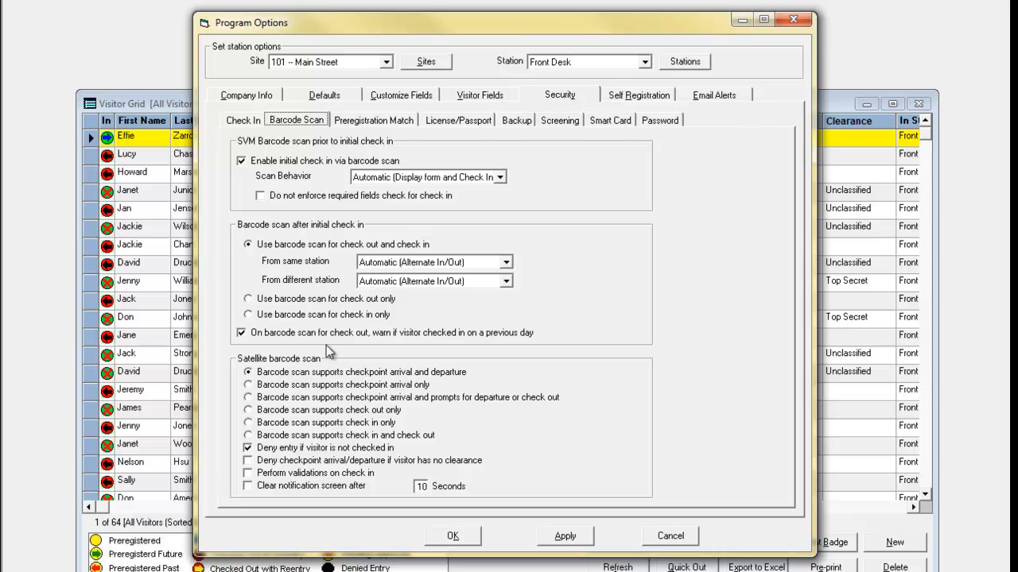
{"action": "left_click", "coordinate": [364, 122]}
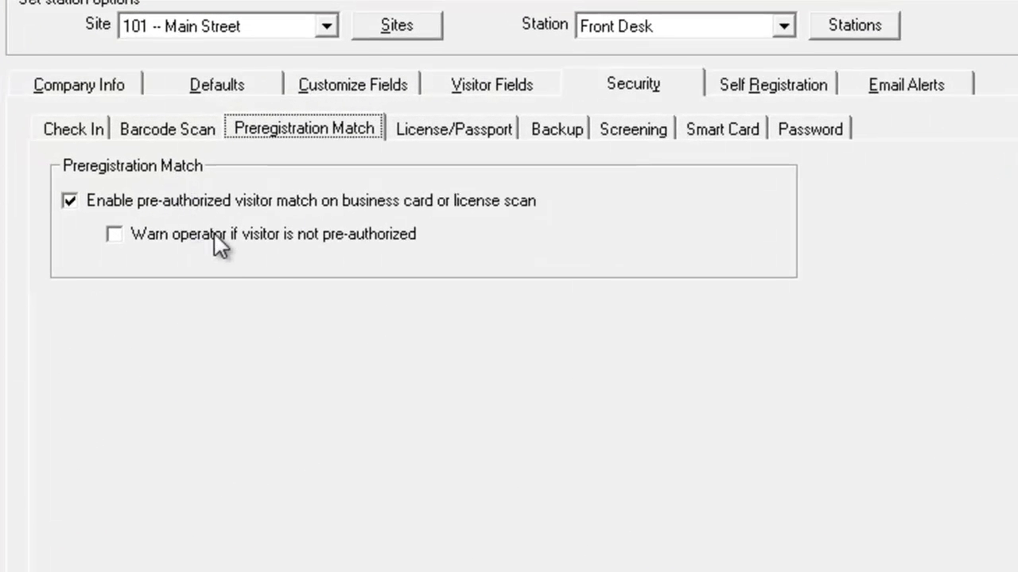
{"action": "left_click", "coordinate": [424, 130]}
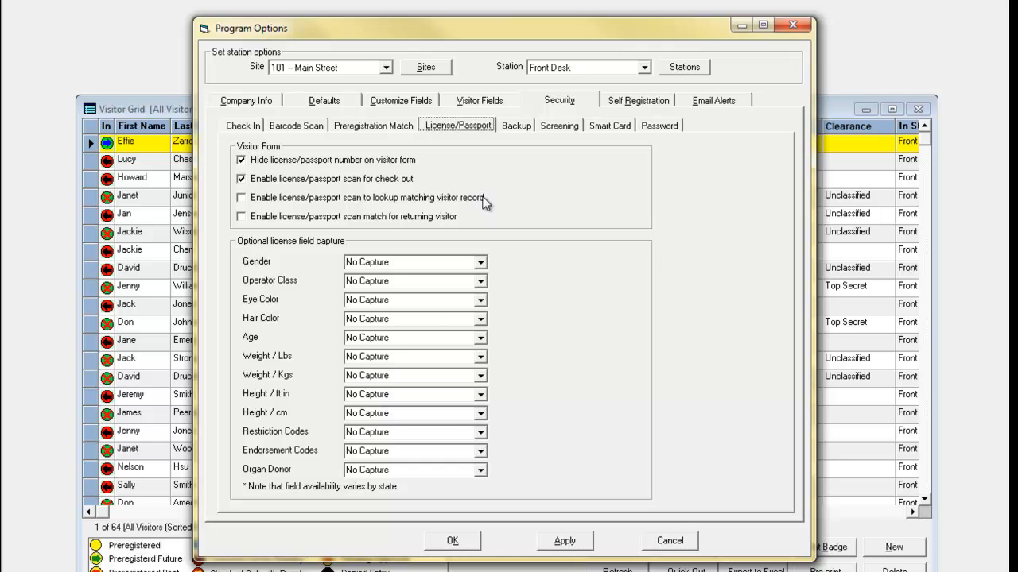
{"action": "left_click", "coordinate": [516, 126]}
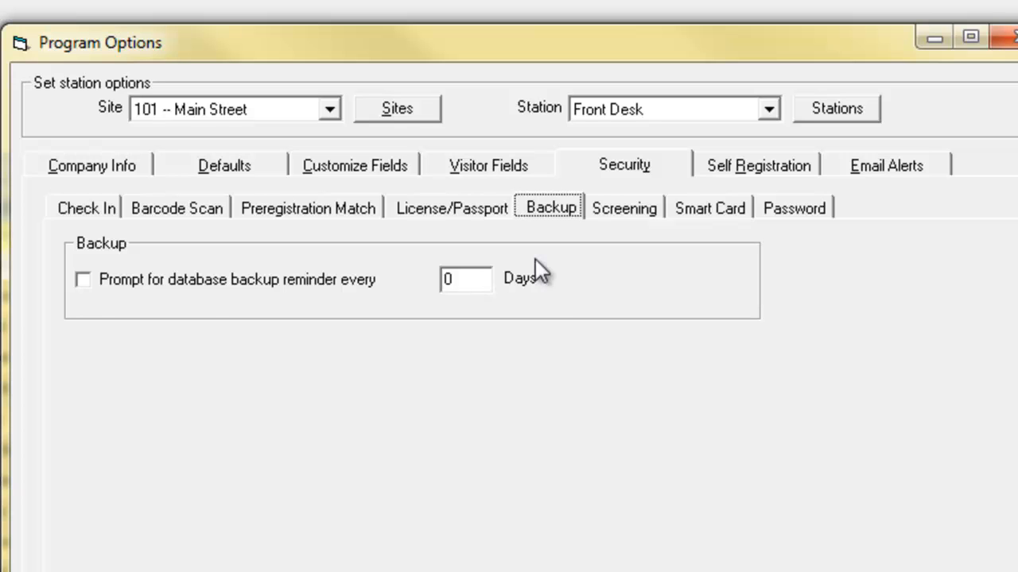
{"action": "left_click", "coordinate": [640, 215]}
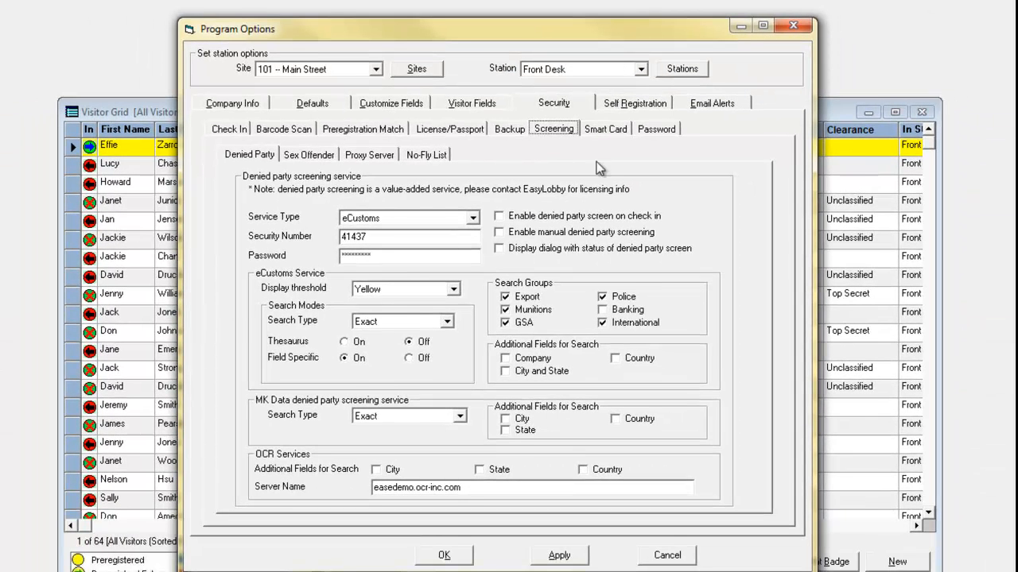
{"action": "left_click", "coordinate": [614, 130]}
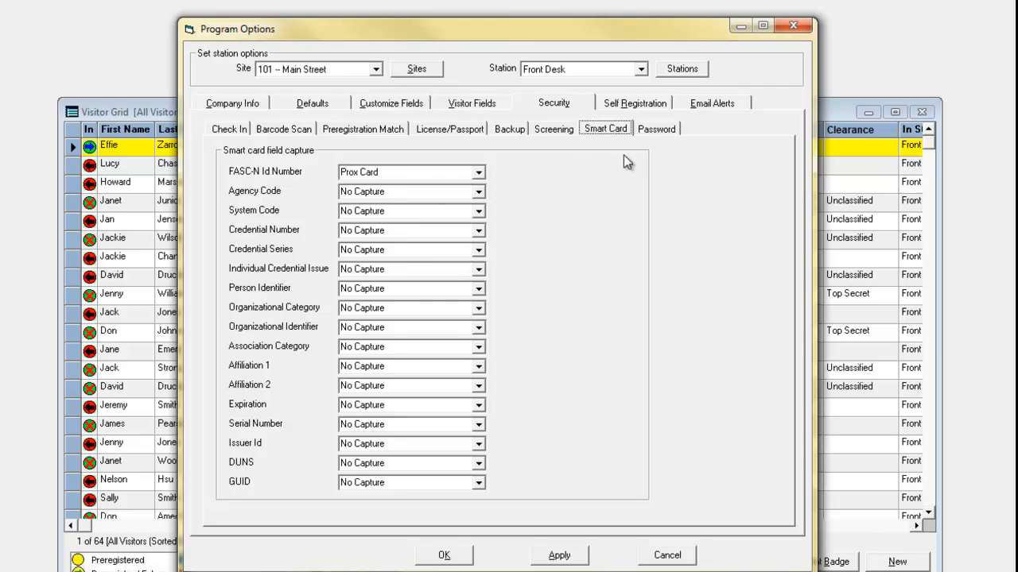
{"action": "left_click", "coordinate": [656, 129]}
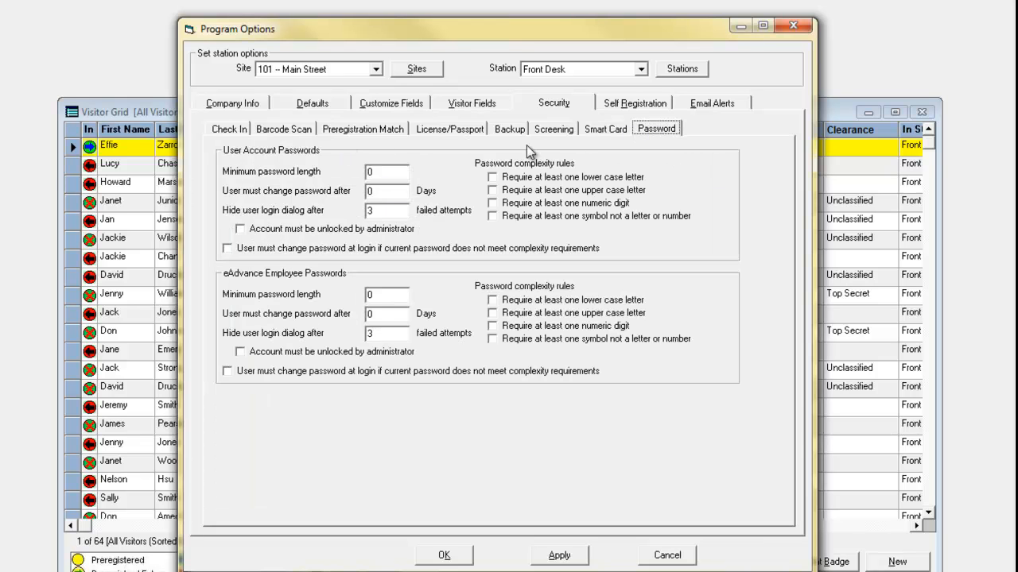